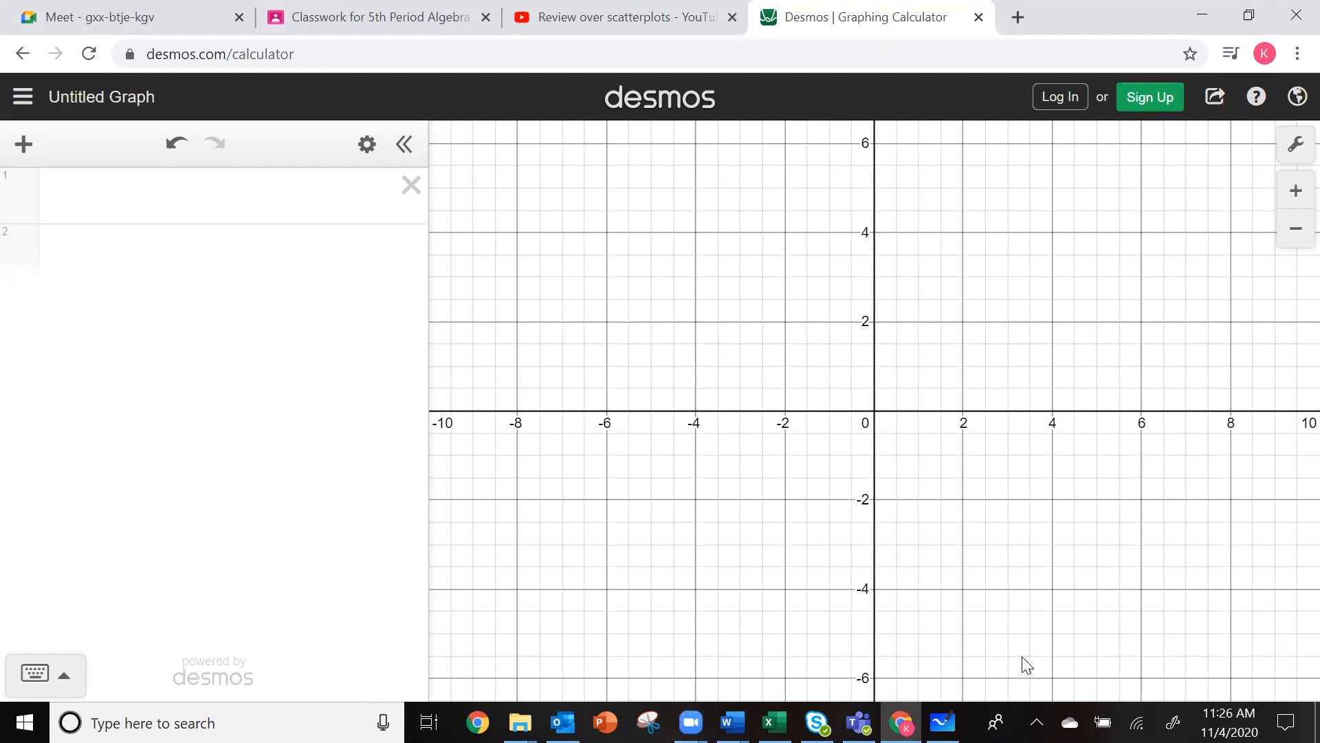
Switch to Microsoft Whiteboard and label the Celsius row "x" and the Fahrenheit row "y" in blue ink
click(943, 723)
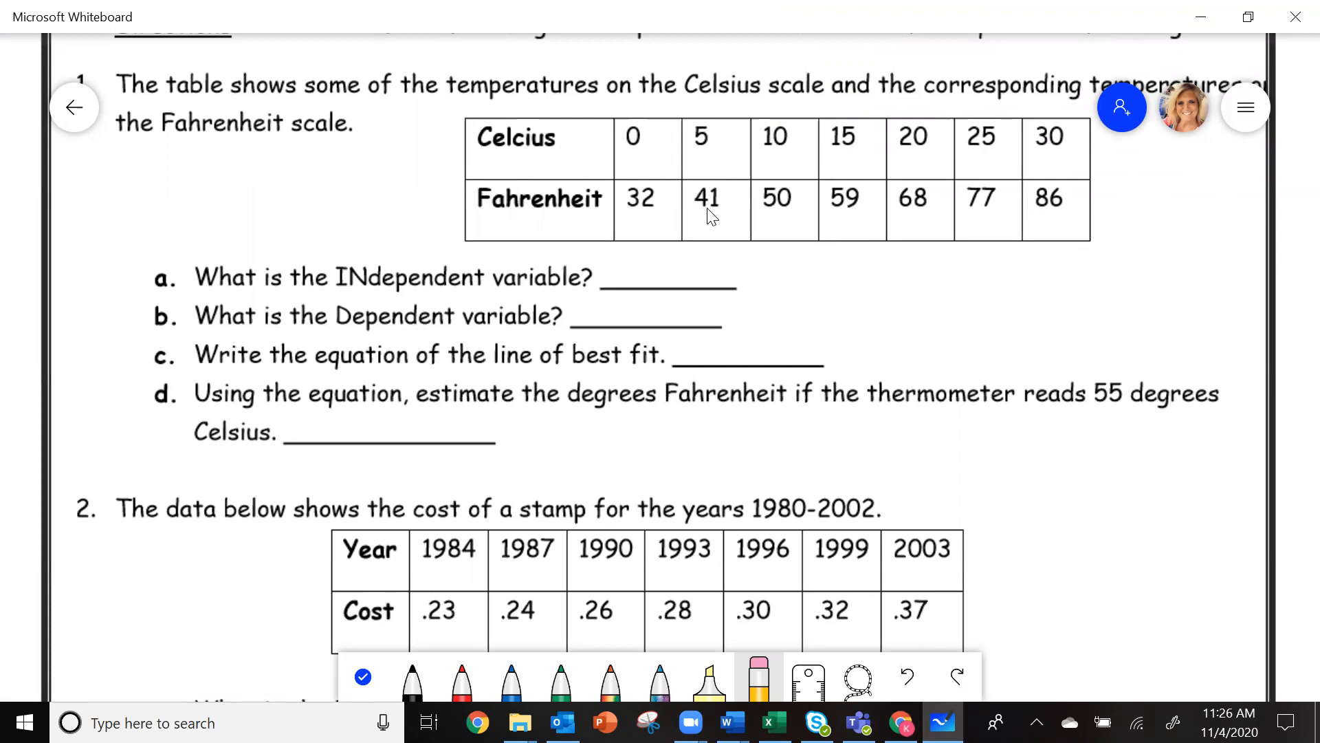
key(alt+w)
mouse_move(419, 125)
mouse_down()
mouse_move(447, 155)
mouse_move(407, 164)
mouse_move(431, 254)
mouse_move(464, 206)
mouse_up()
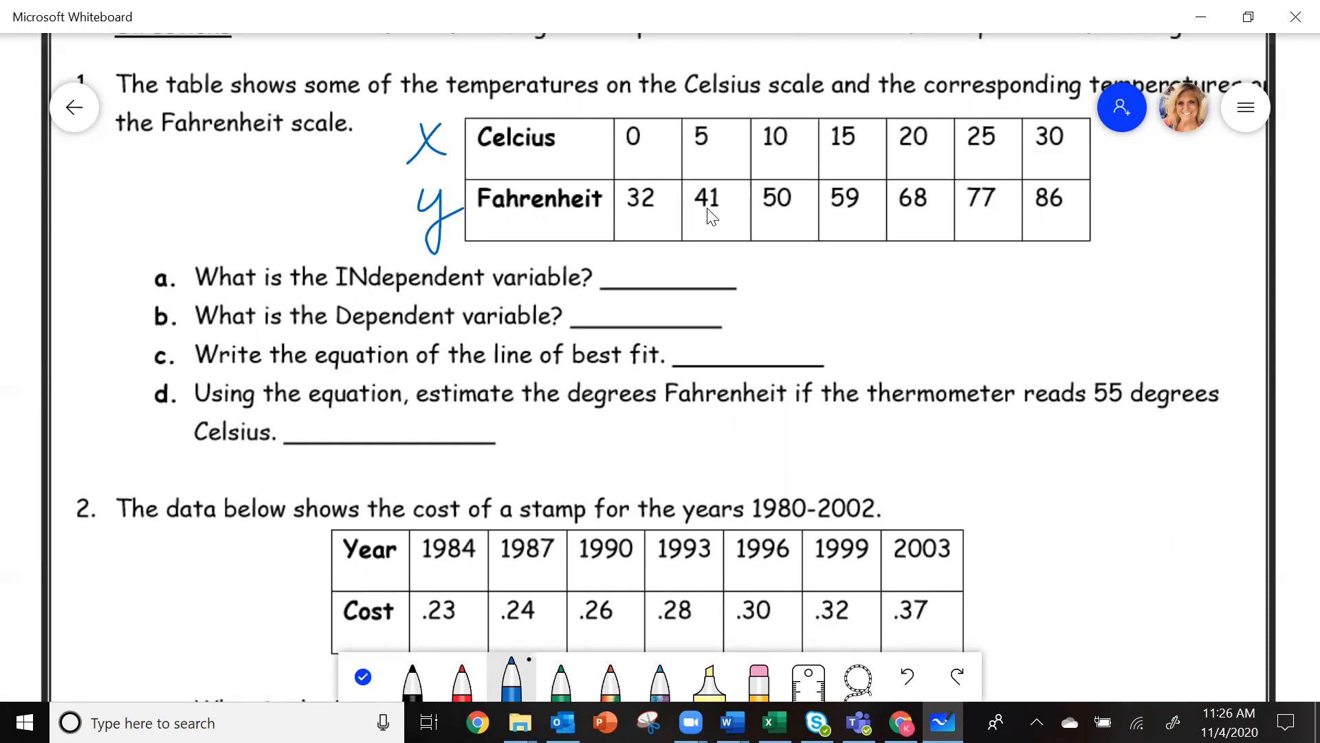
Write the letter pairs D R, X Y, I D and I O in red ink in the margin beside problem 1
click(463, 681)
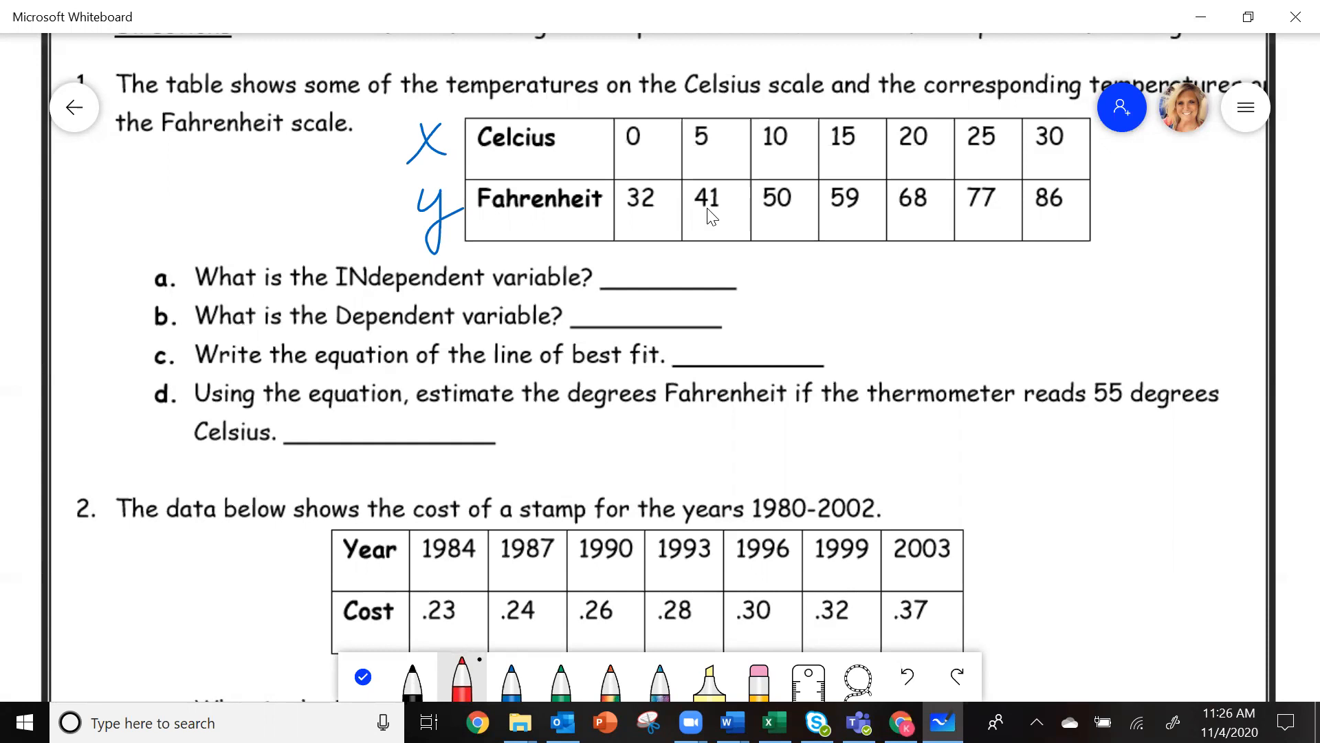
mouse_move(84, 155)
mouse_down()
mouse_move(81, 177)
mouse_move(125, 177)
mouse_up()
mouse_move(131, 146)
mouse_down()
mouse_move(145, 177)
mouse_move(89, 212)
mouse_move(141, 233)
mouse_move(89, 266)
mouse_up()
mouse_move(66, 242)
mouse_down()
mouse_move(107, 235)
mouse_move(99, 266)
mouse_move(140, 265)
mouse_move(83, 315)
mouse_move(104, 287)
mouse_move(104, 316)
mouse_move(145, 295)
mouse_up()
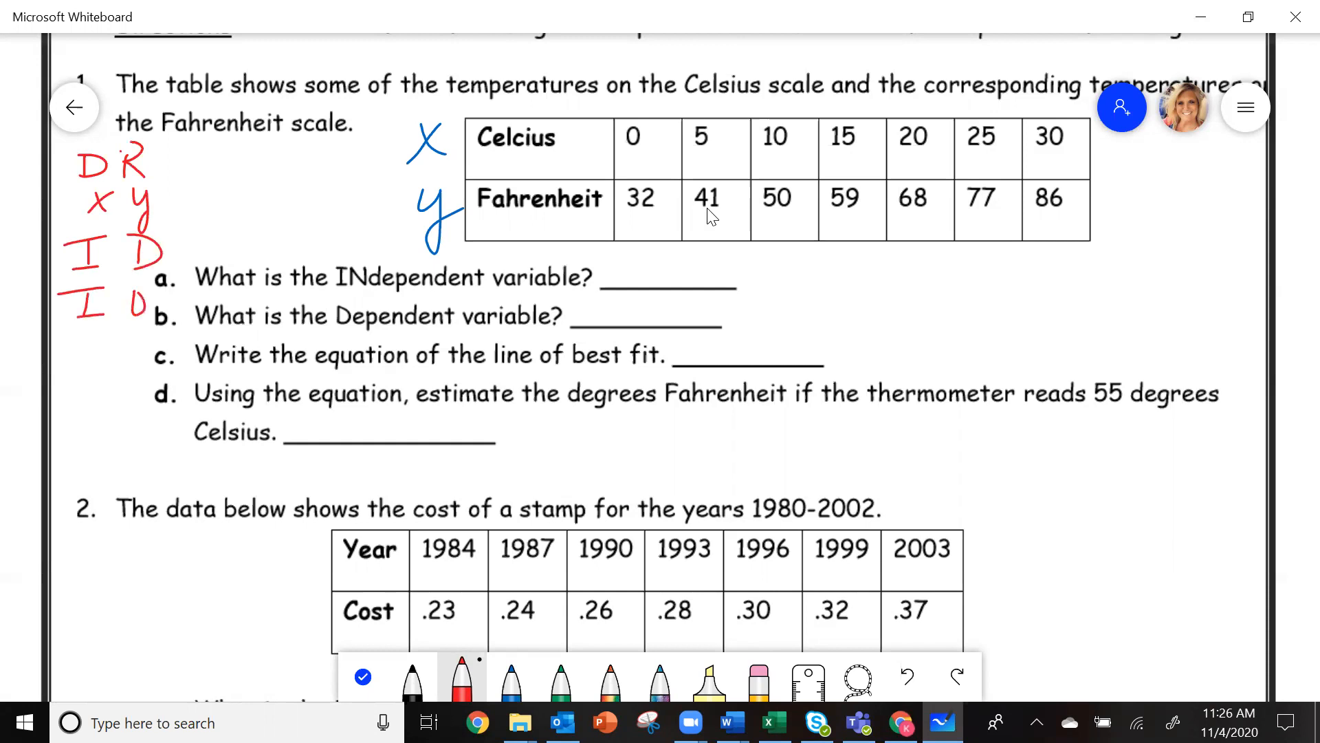
Circle the letters D, X, I in blue and write "Ind" in red beside the x label
click(512, 681)
mouse_move(68, 154)
mouse_down()
mouse_move(77, 280)
mouse_move(118, 210)
mouse_move(81, 146)
mouse_move(62, 167)
mouse_up()
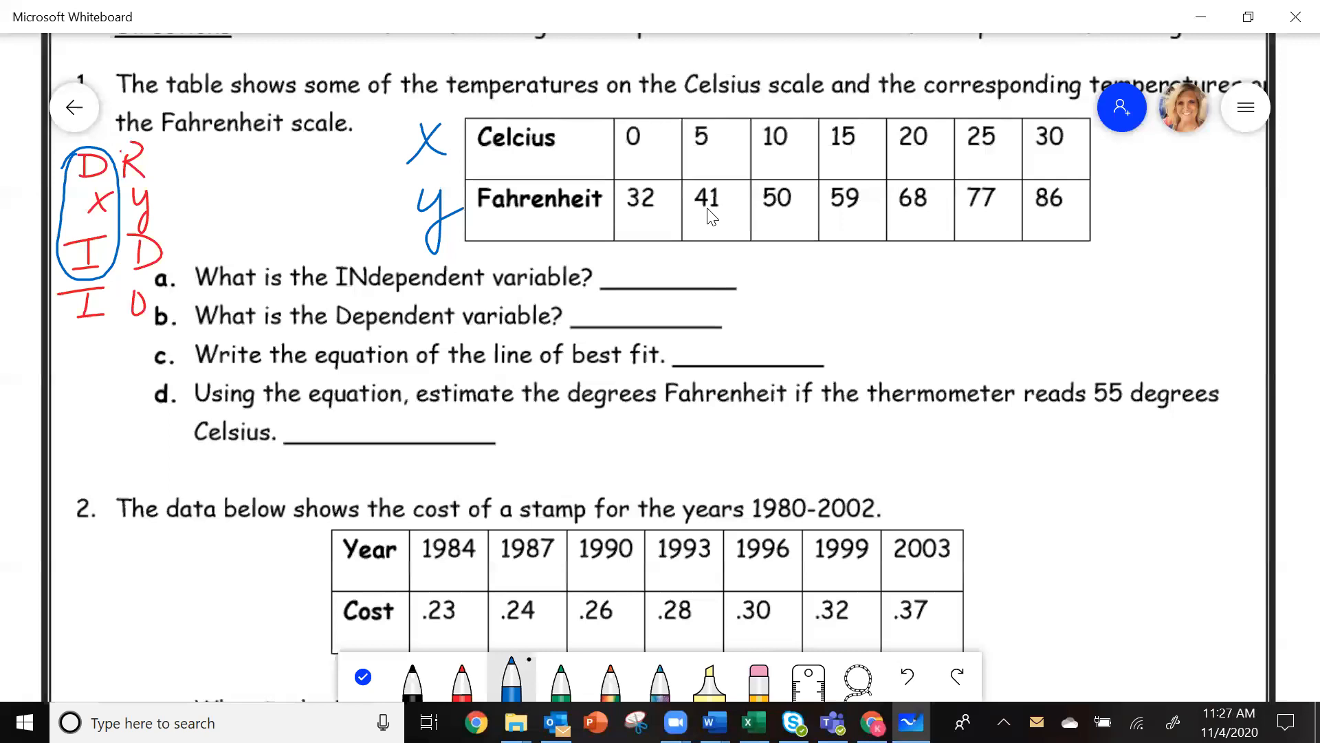
click(462, 681)
mouse_move(273, 137)
mouse_down()
mouse_move(277, 158)
mouse_move(332, 163)
mouse_up()
Circle the letters R, Y, D in green and write "Dep" in green beside the y label
click(561, 681)
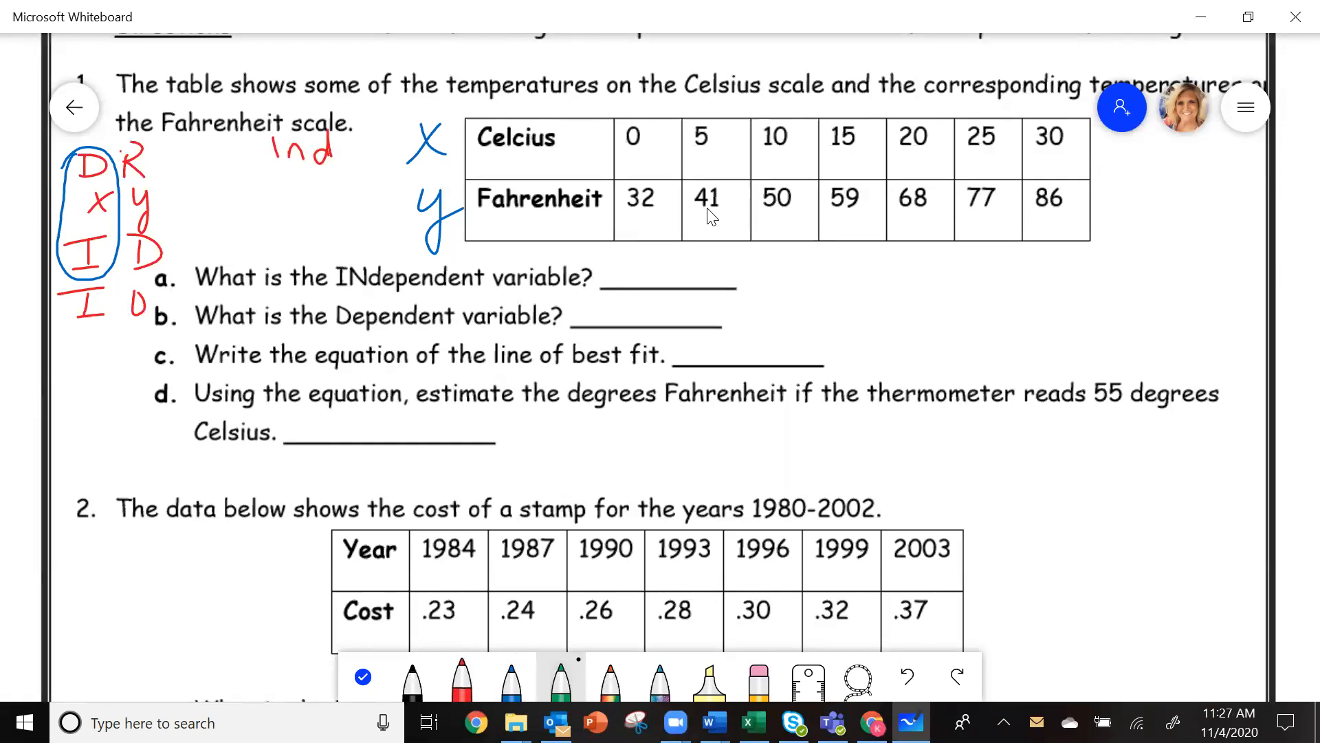
mouse_move(170, 169)
mouse_down()
mouse_move(116, 141)
mouse_move(110, 231)
mouse_move(164, 276)
mouse_move(177, 153)
mouse_move(158, 144)
mouse_up()
drag(288, 197, 287, 233)
mouse_move(265, 198)
mouse_down()
mouse_move(309, 210)
mouse_move(290, 231)
mouse_up()
mouse_move(316, 219)
mouse_down()
mouse_move(329, 207)
mouse_move(339, 233)
mouse_up()
mouse_move(352, 210)
mouse_down()
mouse_move(353, 242)
mouse_move(352, 224)
mouse_up()
Handwrite "Celcius" as the answer to question 1a and "Fahrenheit" as the answer to 1b in red ink
click(462, 679)
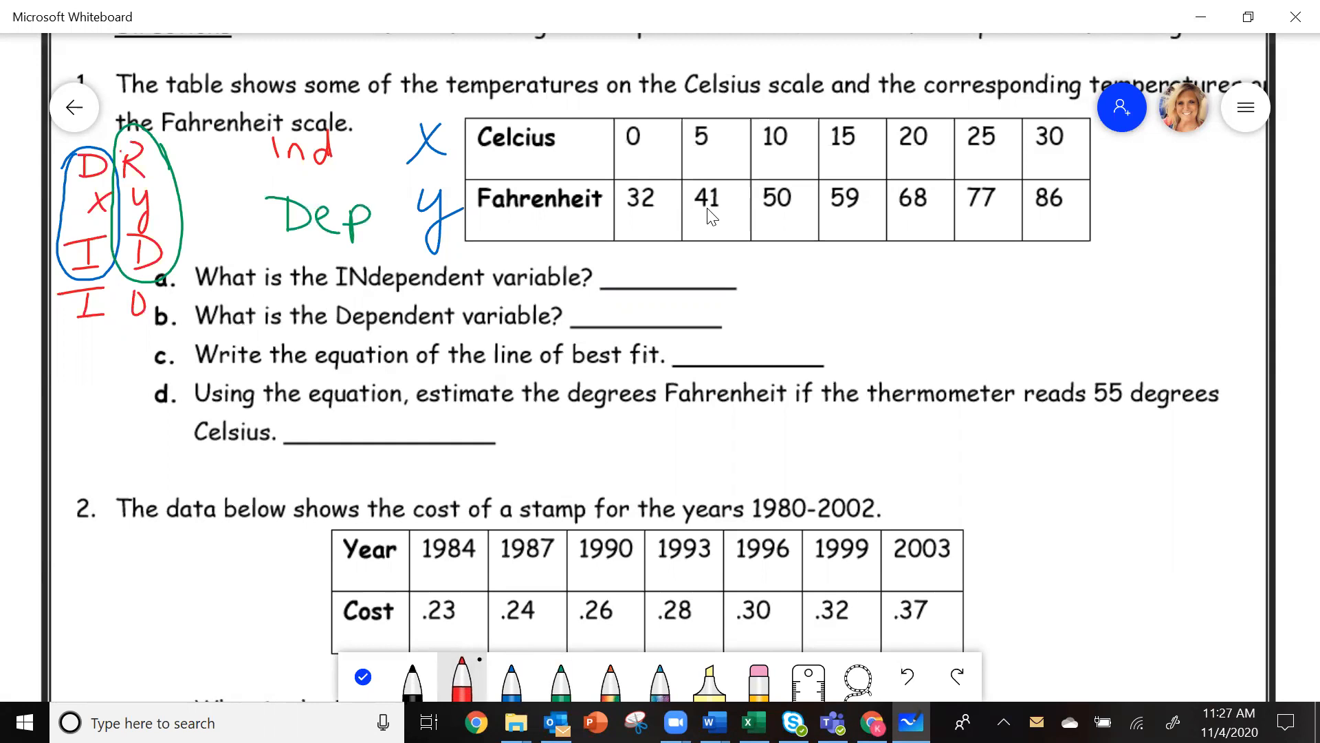
mouse_move(626, 253)
mouse_down()
mouse_move(627, 282)
mouse_move(745, 285)
mouse_up()
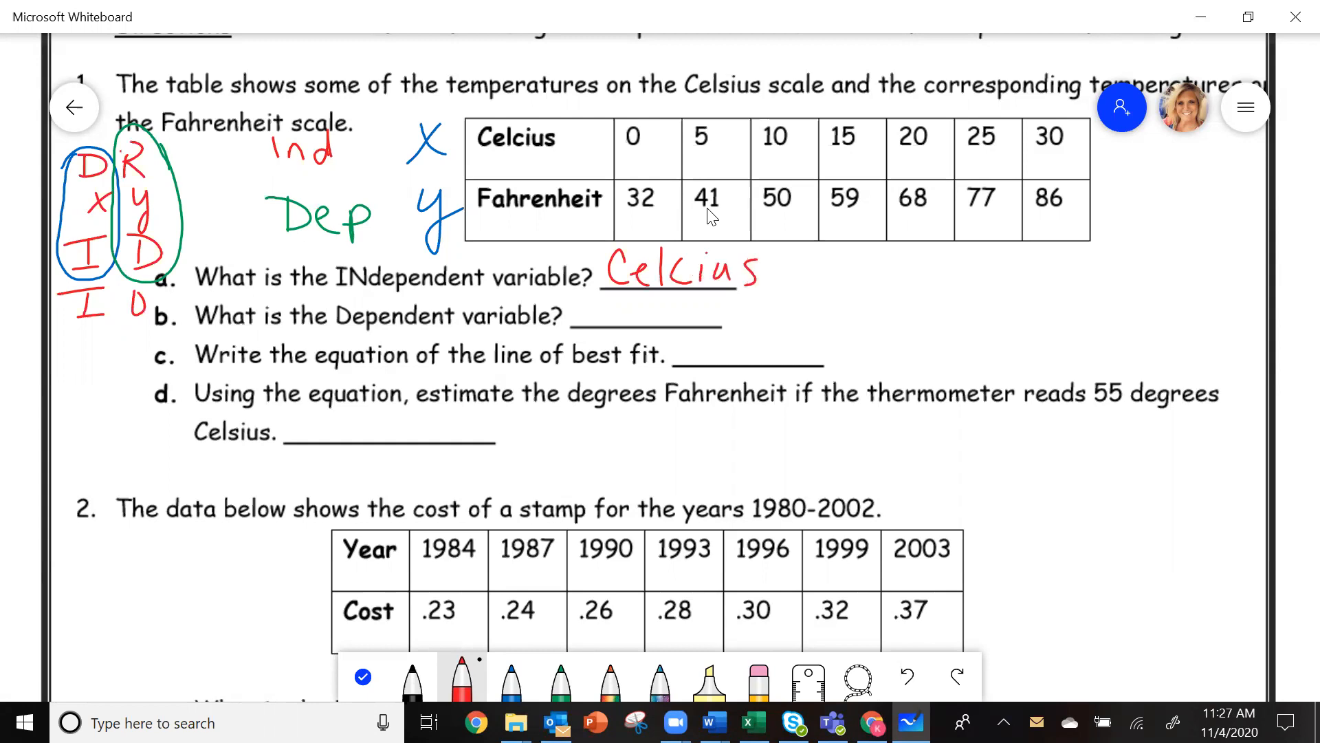
mouse_move(594, 291)
mouse_down()
mouse_move(595, 326)
mouse_move(625, 294)
mouse_up()
drag(597, 315, 642, 324)
mouse_move(655, 293)
mouse_down()
mouse_move(656, 326)
mouse_move(674, 324)
mouse_up()
mouse_move(682, 310)
mouse_down()
mouse_move(683, 326)
mouse_move(694, 309)
mouse_up()
drag(703, 316, 748, 323)
mouse_move(756, 292)
mouse_down()
mouse_move(758, 326)
mouse_move(796, 326)
mouse_up()
drag(810, 308, 828, 328)
drag(829, 309, 846, 307)
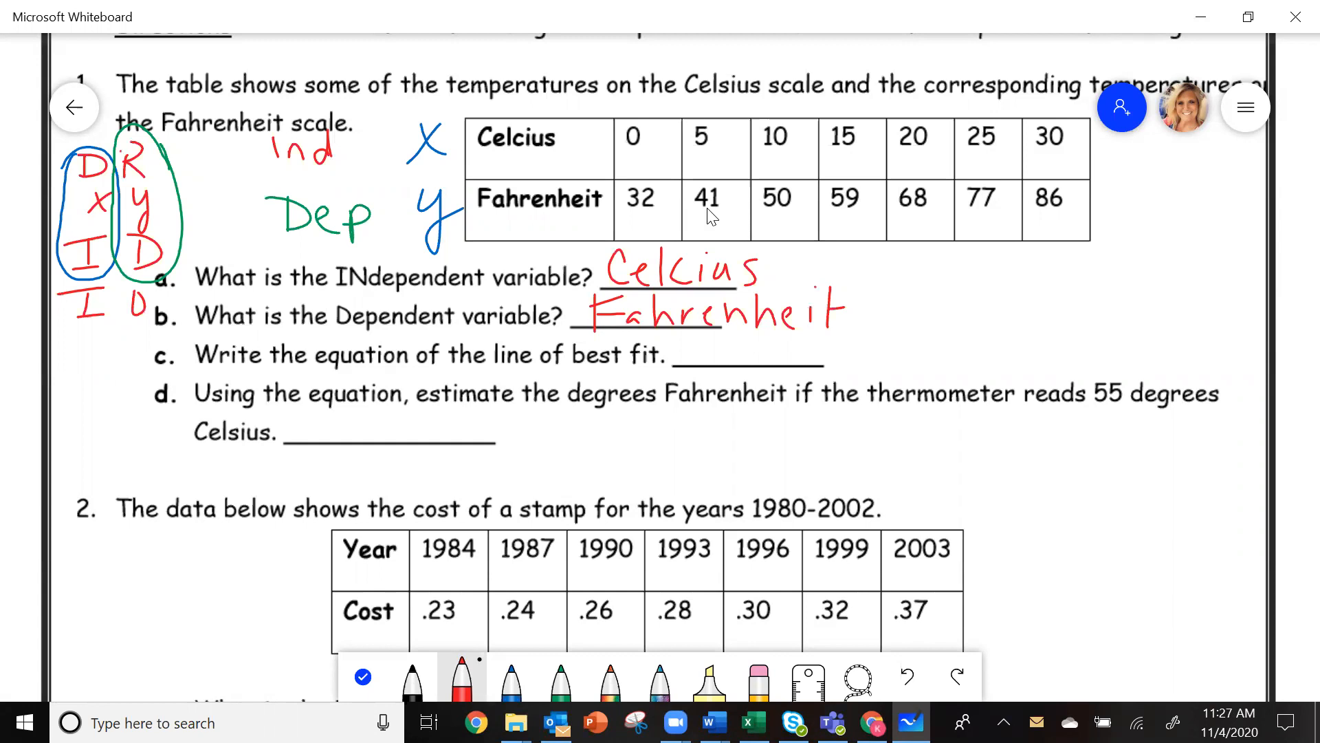
Circle the Celsius values 0 to 30 in the problem 1 table with the yellow highlighter
key(alt+h)
mouse_move(1071, 157)
mouse_down()
mouse_move(617, 165)
mouse_move(716, 96)
mouse_move(1057, 107)
mouse_move(984, 150)
mouse_up()
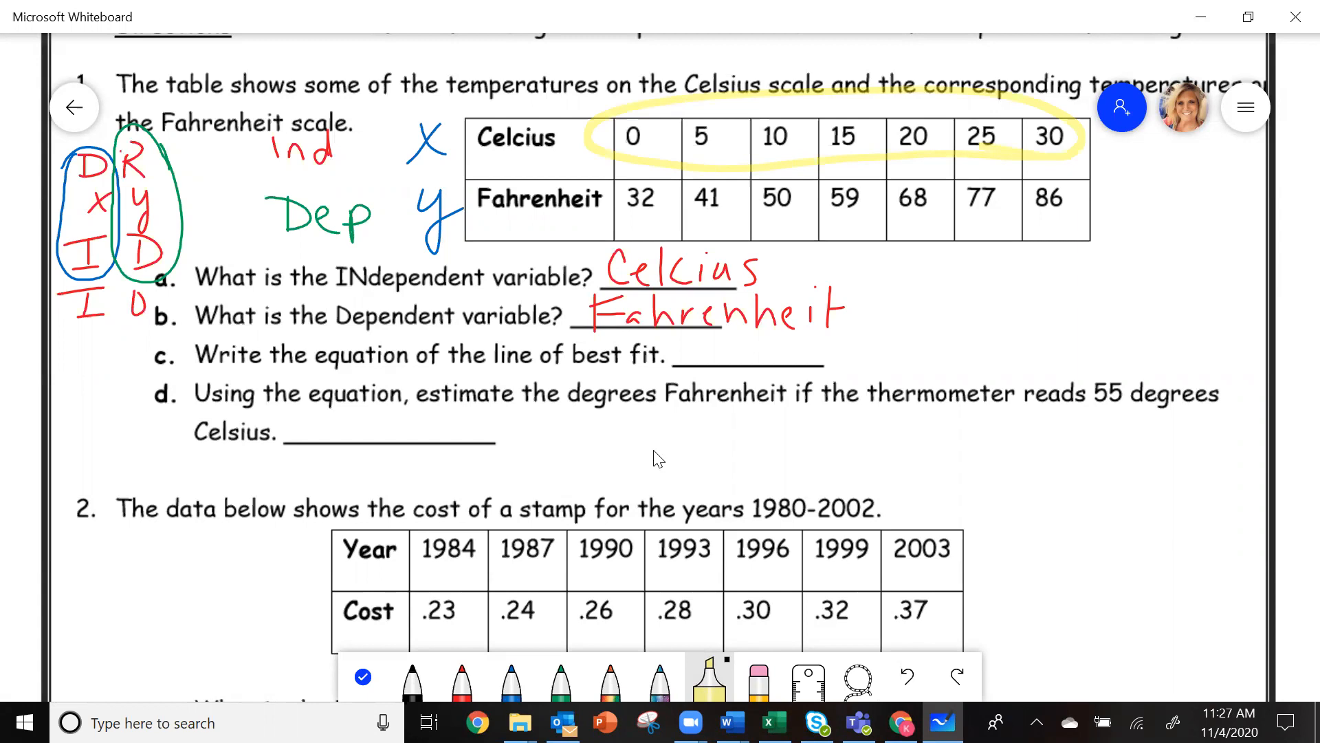
Switch to the Desmos graphing calculator in Chrome and add a table
click(901, 721)
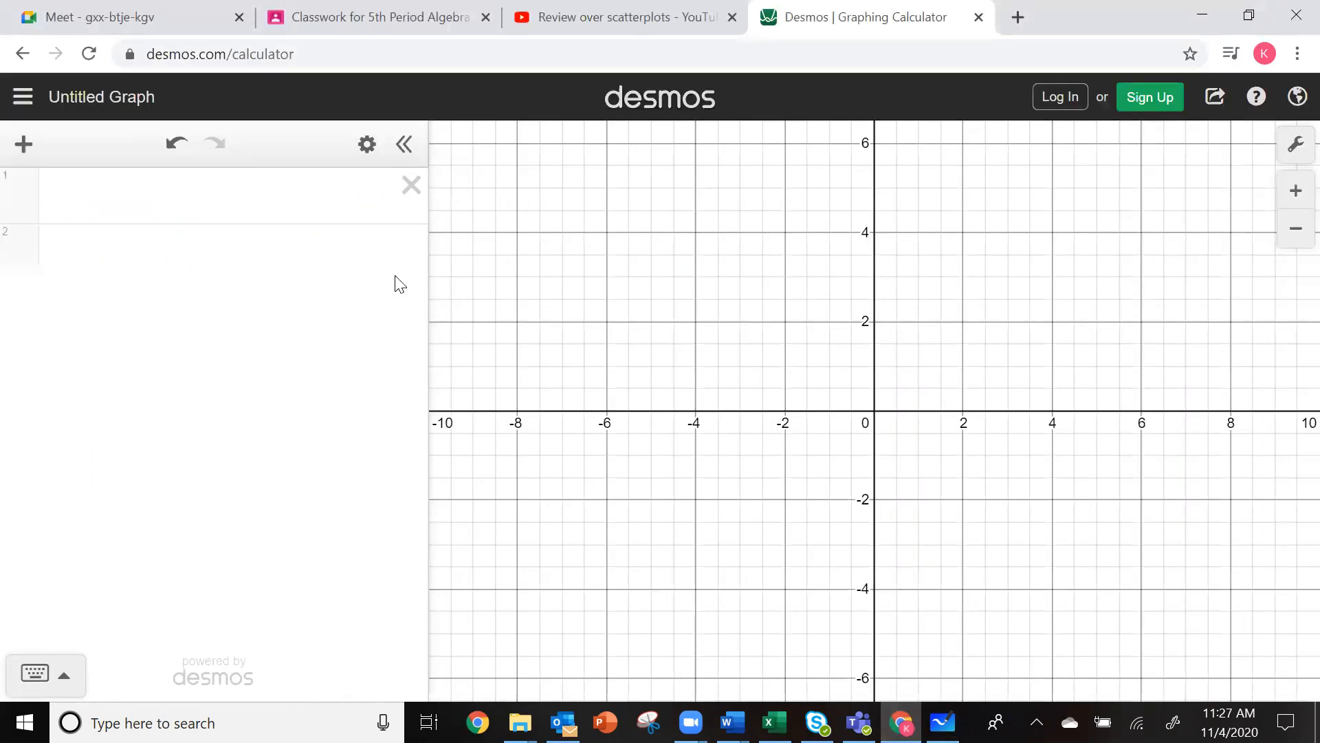
click(28, 156)
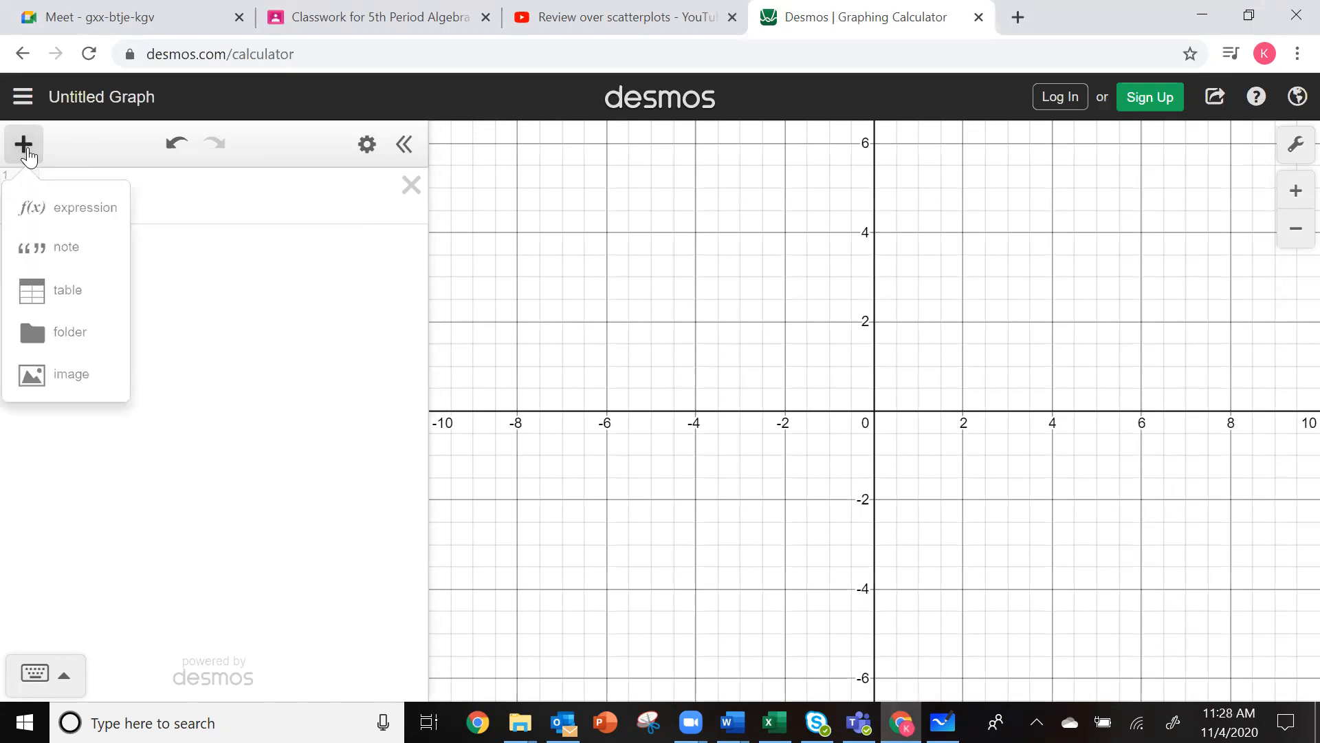
click(59, 301)
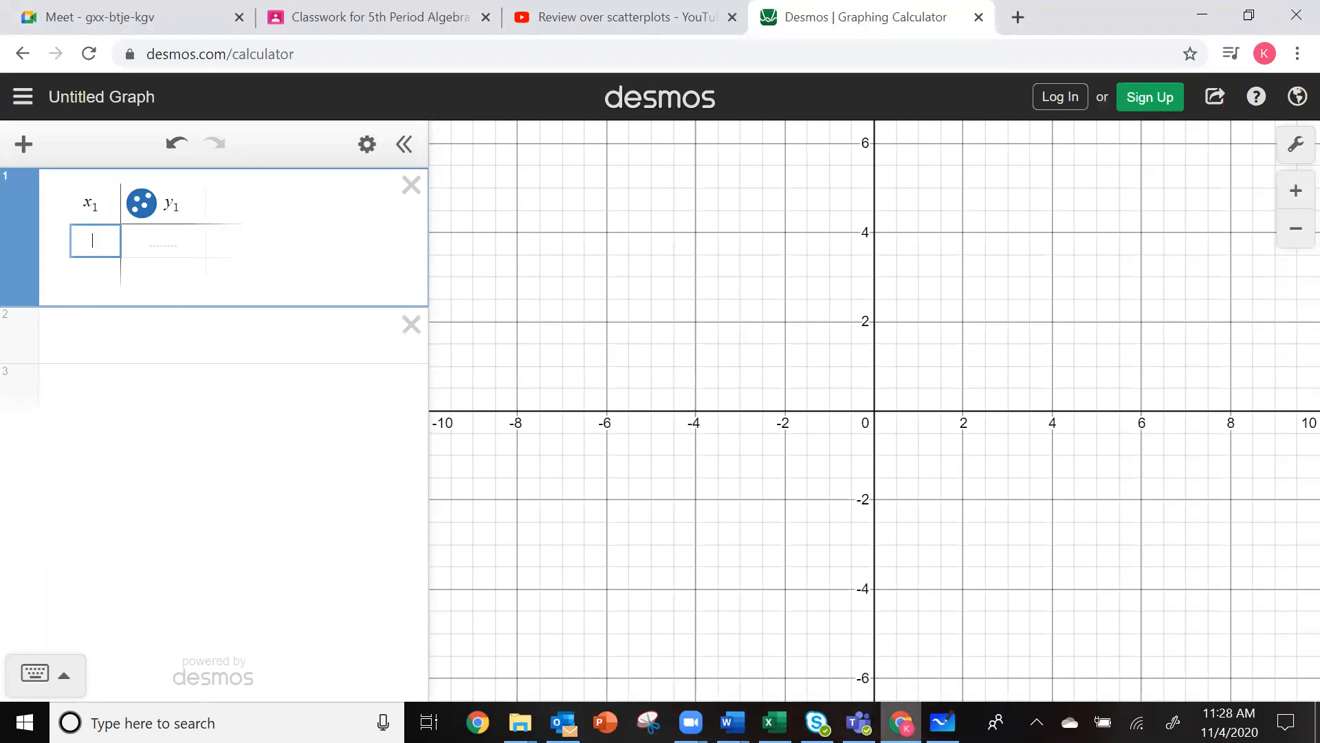
Enter the Celsius values 0, 5, 10, 15, 20, 25 and 30 from the worksheet in the table's x₁ column
click(943, 722)
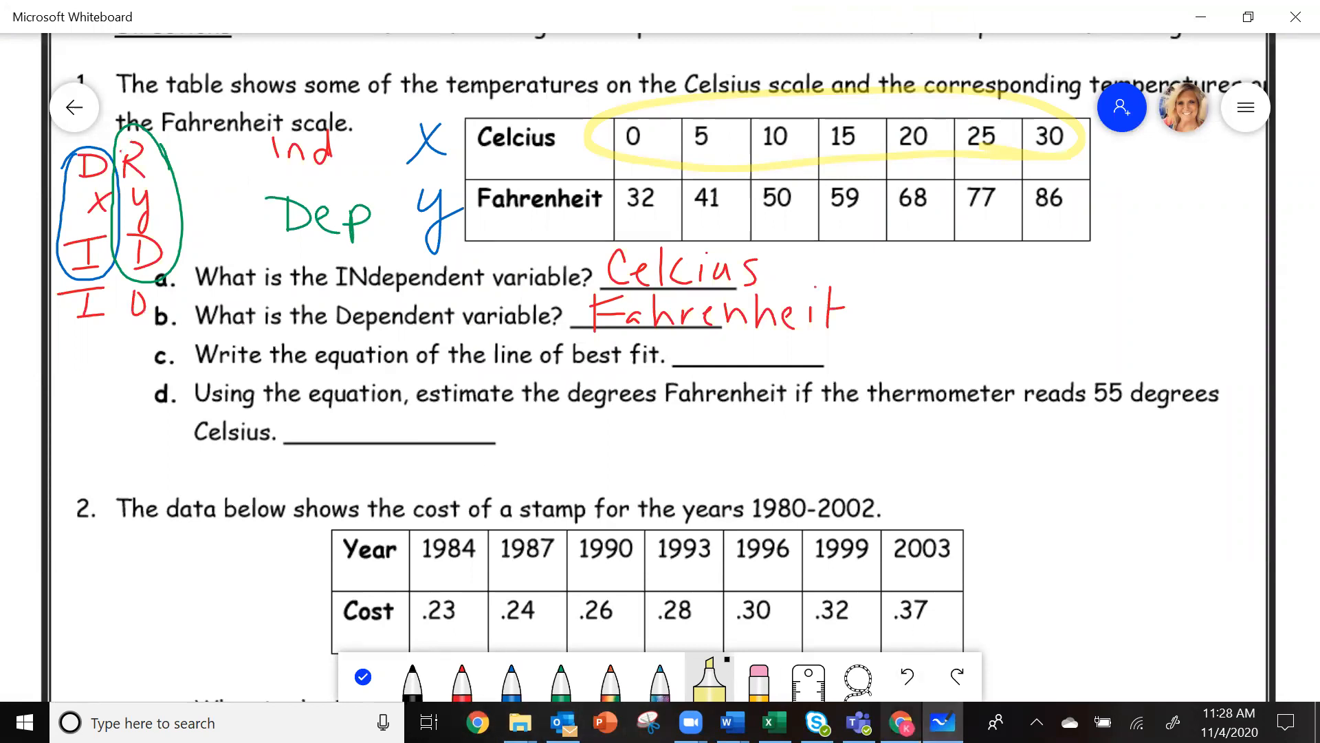
click(901, 721)
text(0)
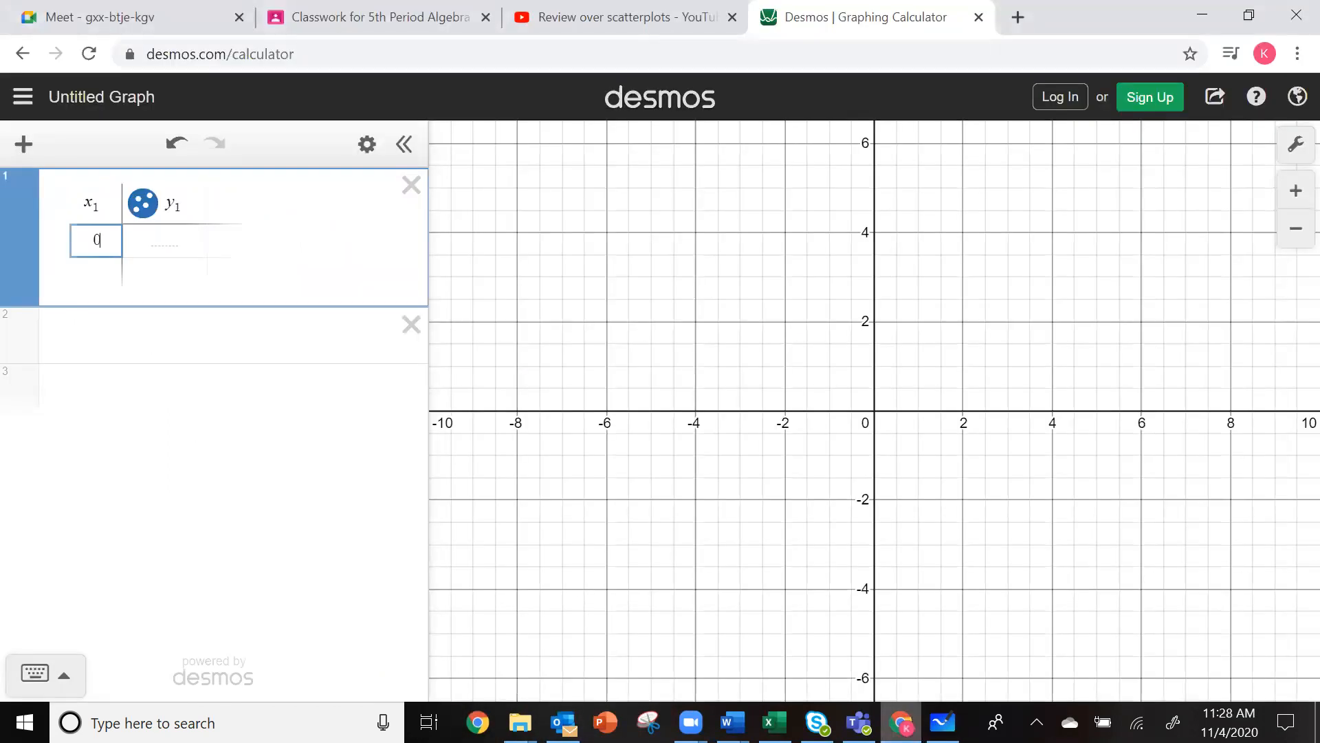
key(Return)
text(5)
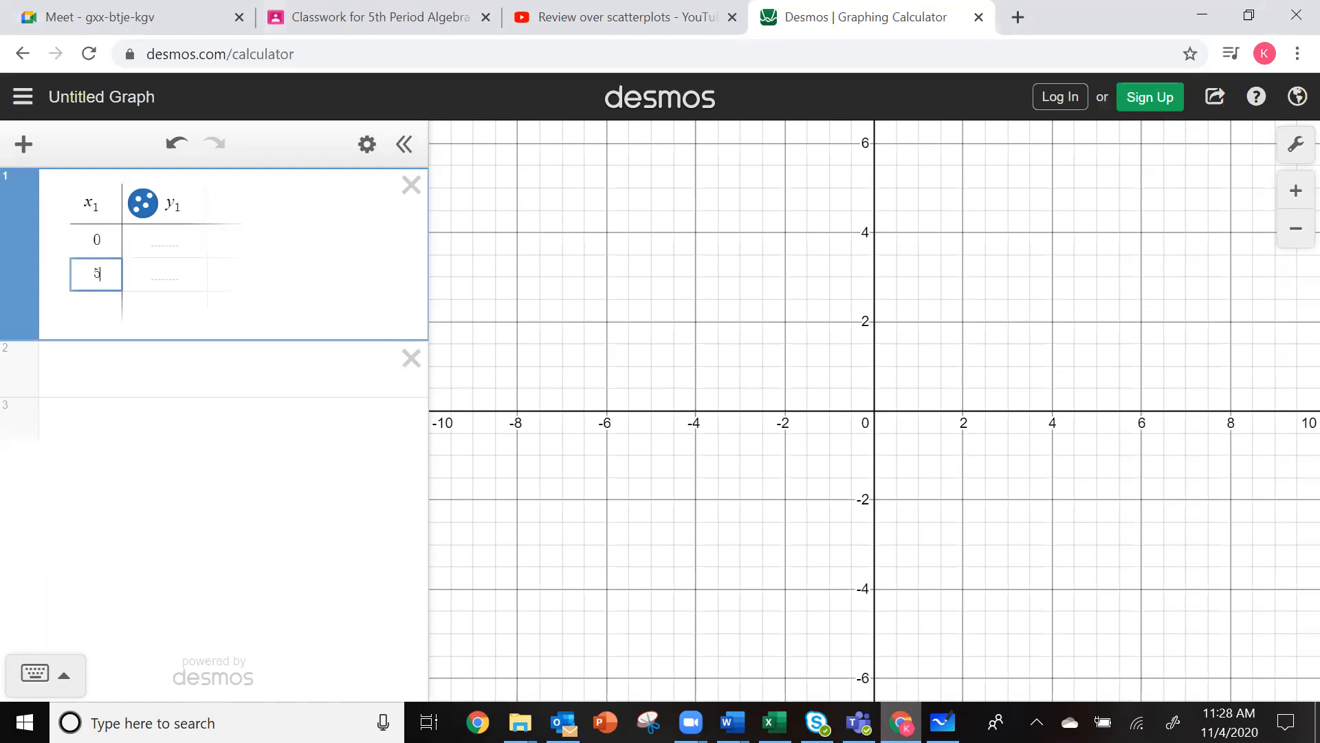
key(Return)
text(10)
key(Return)
text(15)
key(Return)
text(20)
key(Return)
text(25)
key(Return)
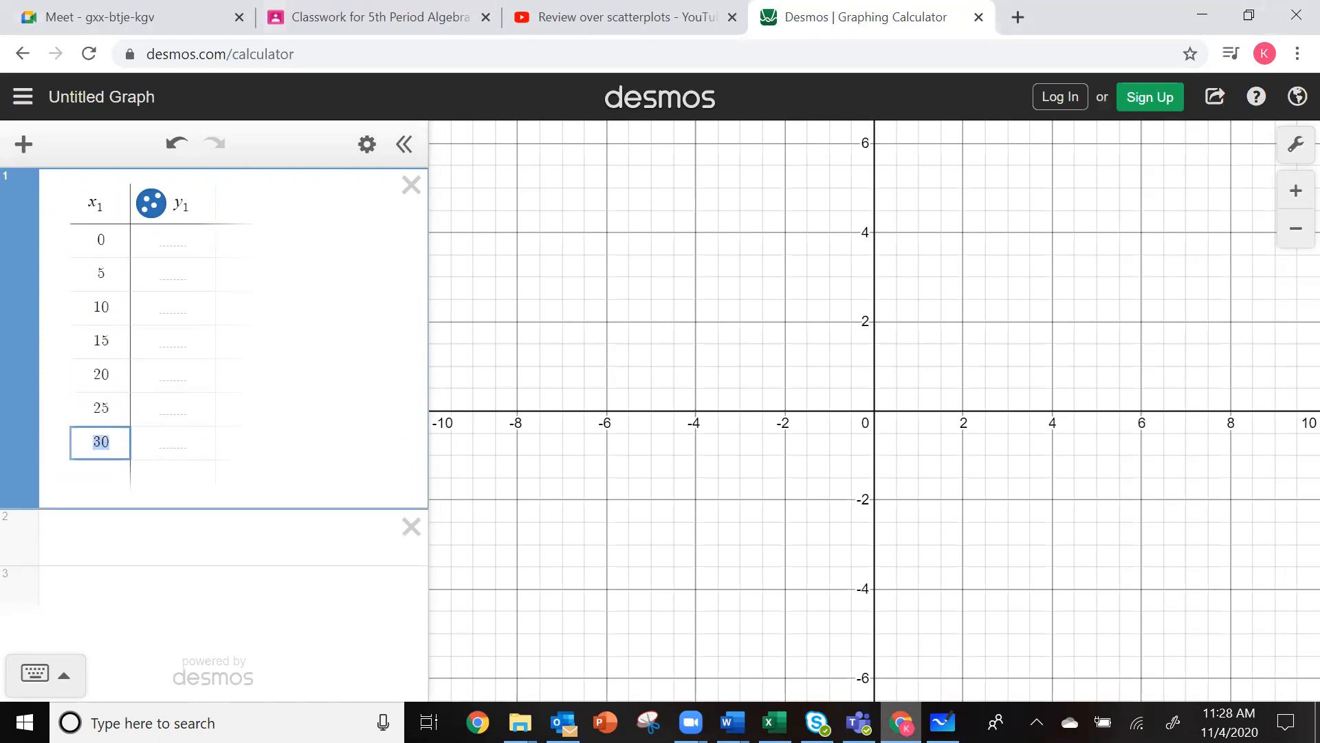
text(30)
Circle the Fahrenheit values 32 to 86 on the Whiteboard worksheet with the rainbow pen
click(180, 240)
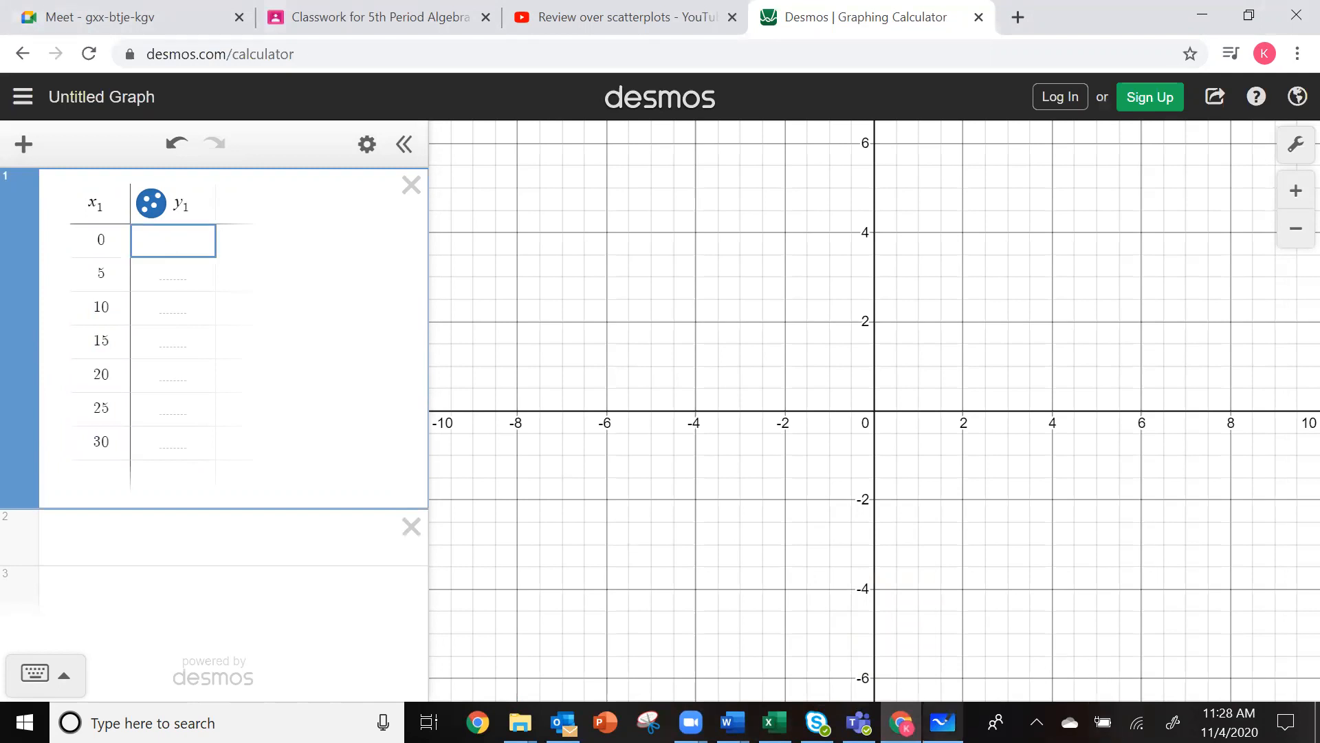
click(942, 722)
click(610, 677)
mouse_move(1081, 238)
mouse_down()
mouse_move(695, 241)
mouse_move(614, 182)
mouse_move(868, 162)
mouse_move(1097, 187)
mouse_move(1016, 239)
mouse_up()
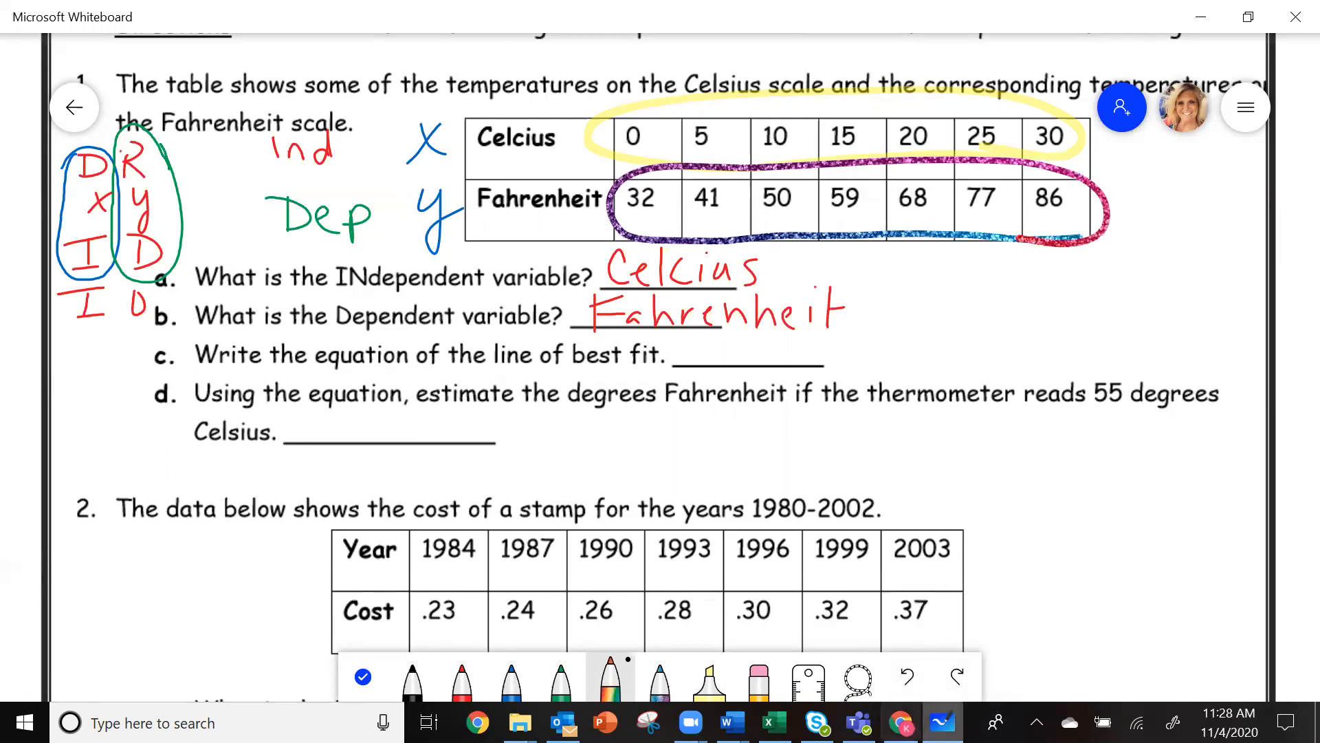
Return to Desmos and enter 32, 41 and 50 as the first three y₁ values
click(901, 722)
text(32)
key(Return)
text(41)
key(Return)
text(50)
key(Return)
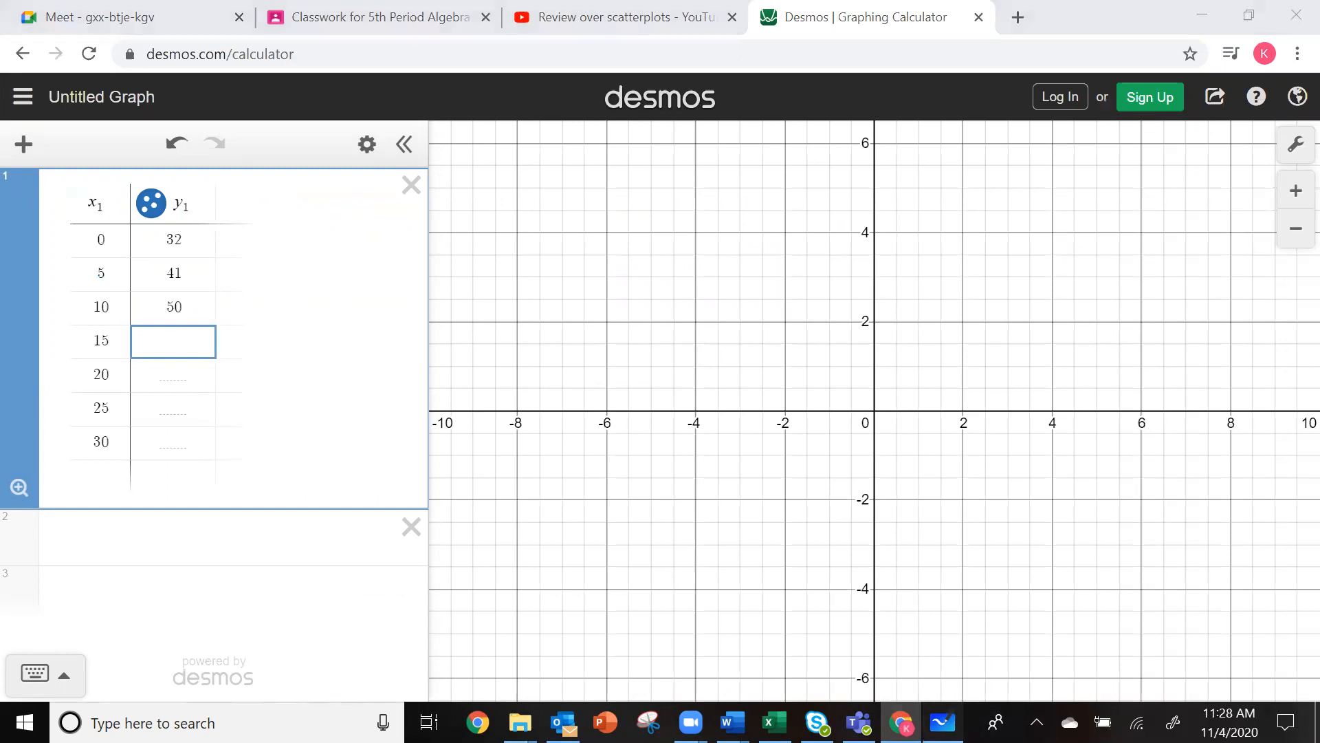
Fill the remaining y₁ cells with 59, 68, 77 and 86 from the worksheet's Fahrenheit row
click(942, 722)
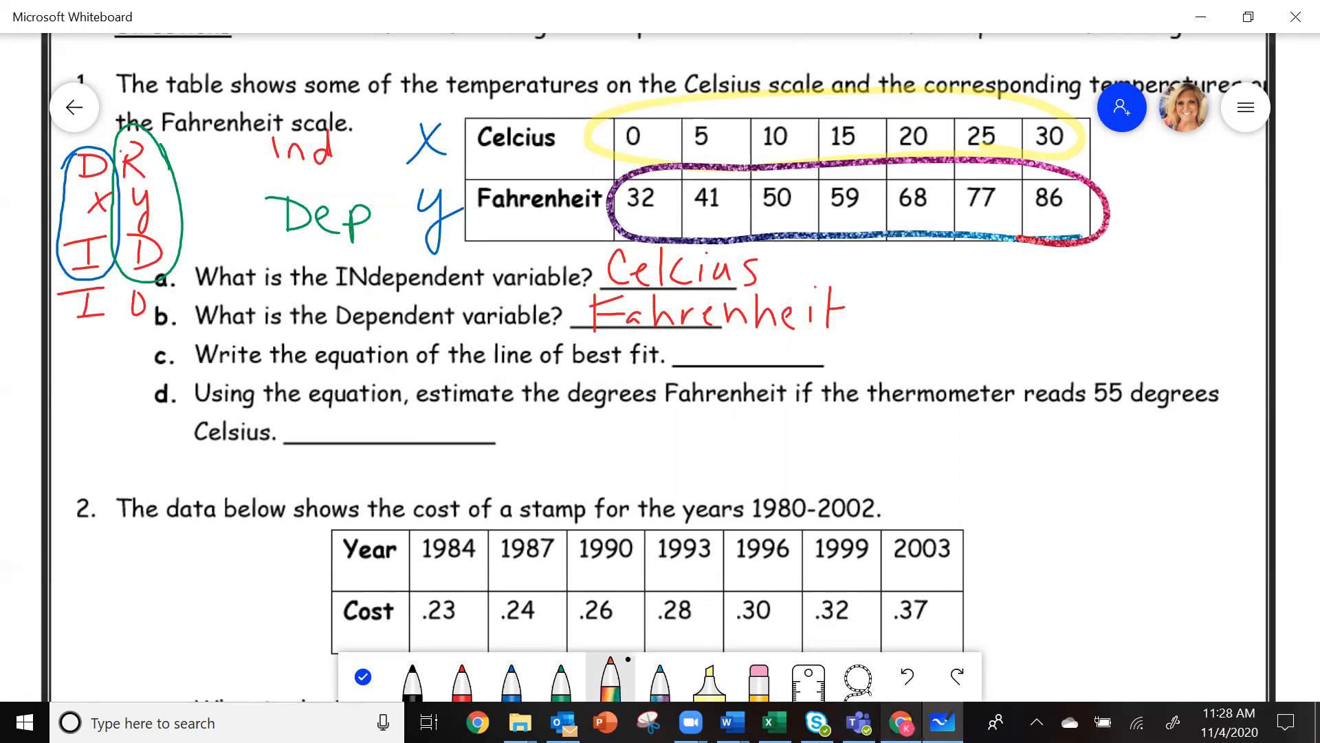
click(900, 722)
text(59)
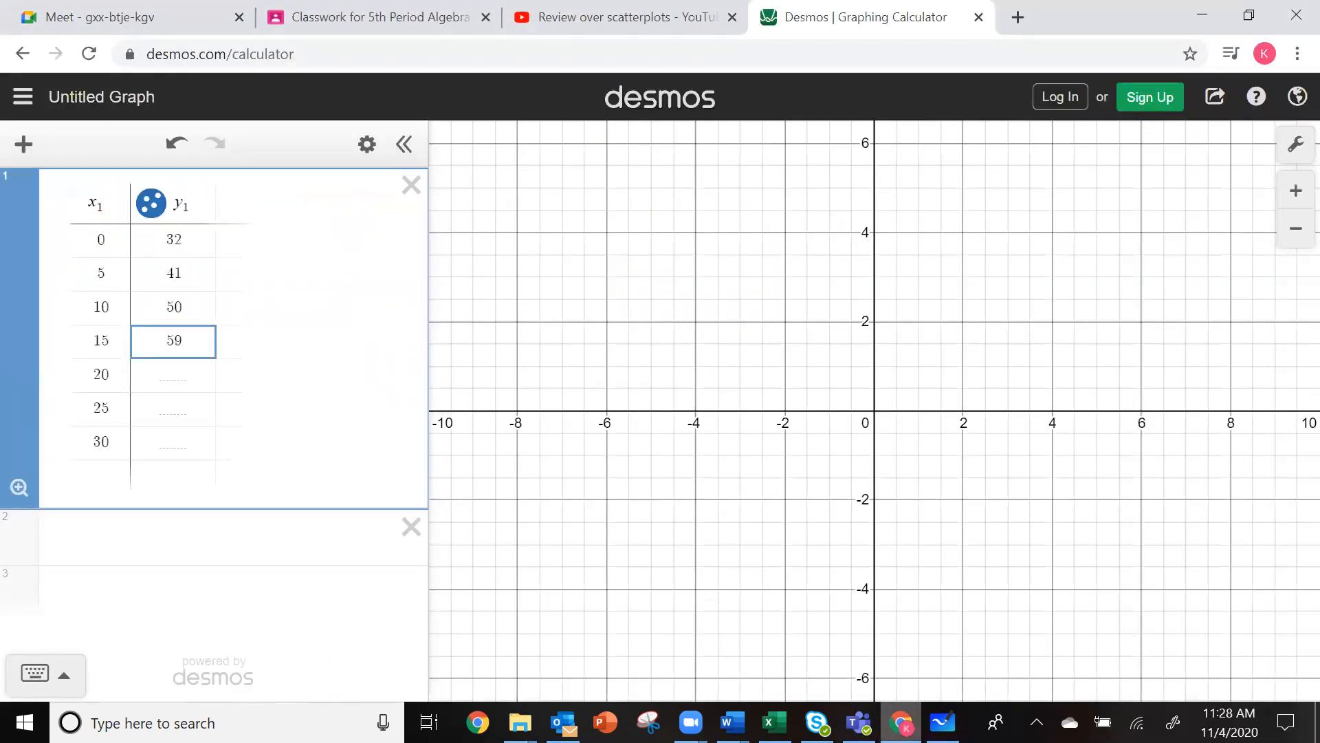
key(Return)
text(68)
key(Return)
key(alt+Tab)
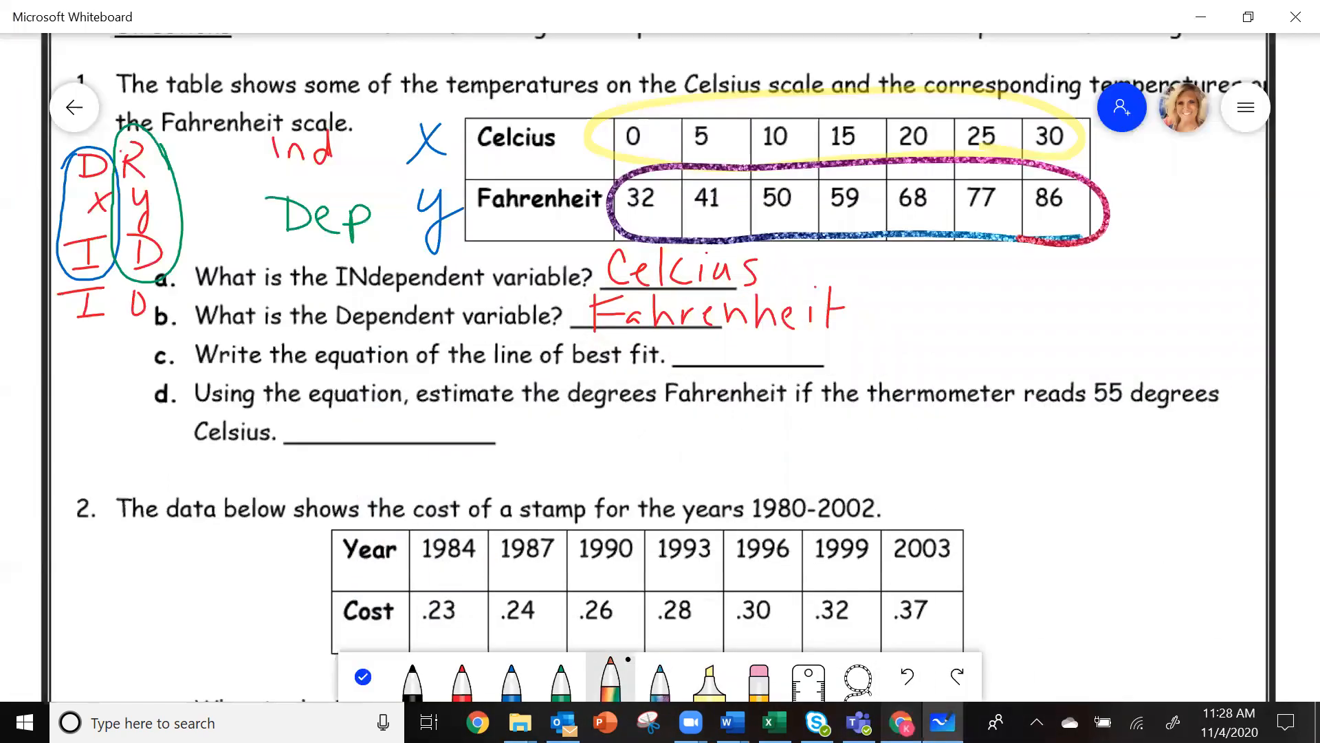
key(alt+Tab)
text(77)
key(Return)
text(86)
key(Return)
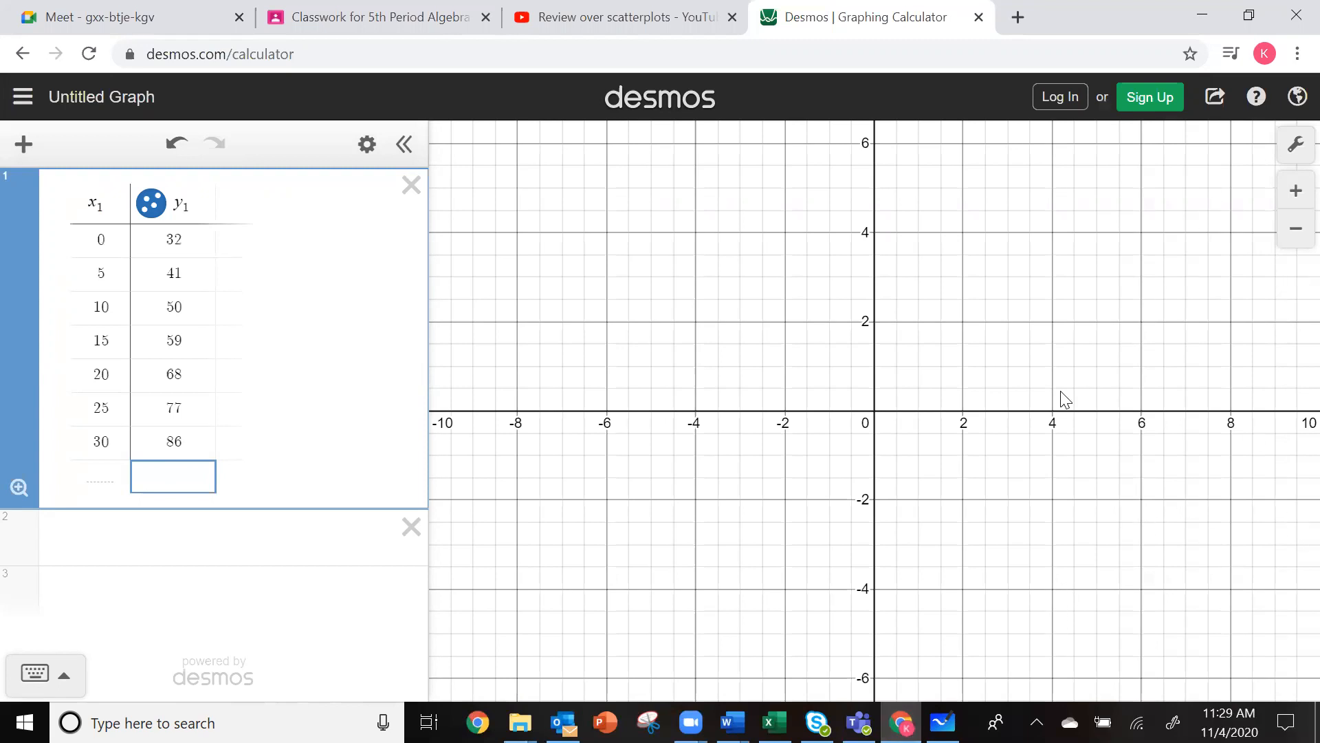
Zoom out and pan the graph to examine all the plotted temperature points
scroll(1064, 398, down, 5)
scroll(1064, 396, down, 3)
drag(1061, 381, 660, 454)
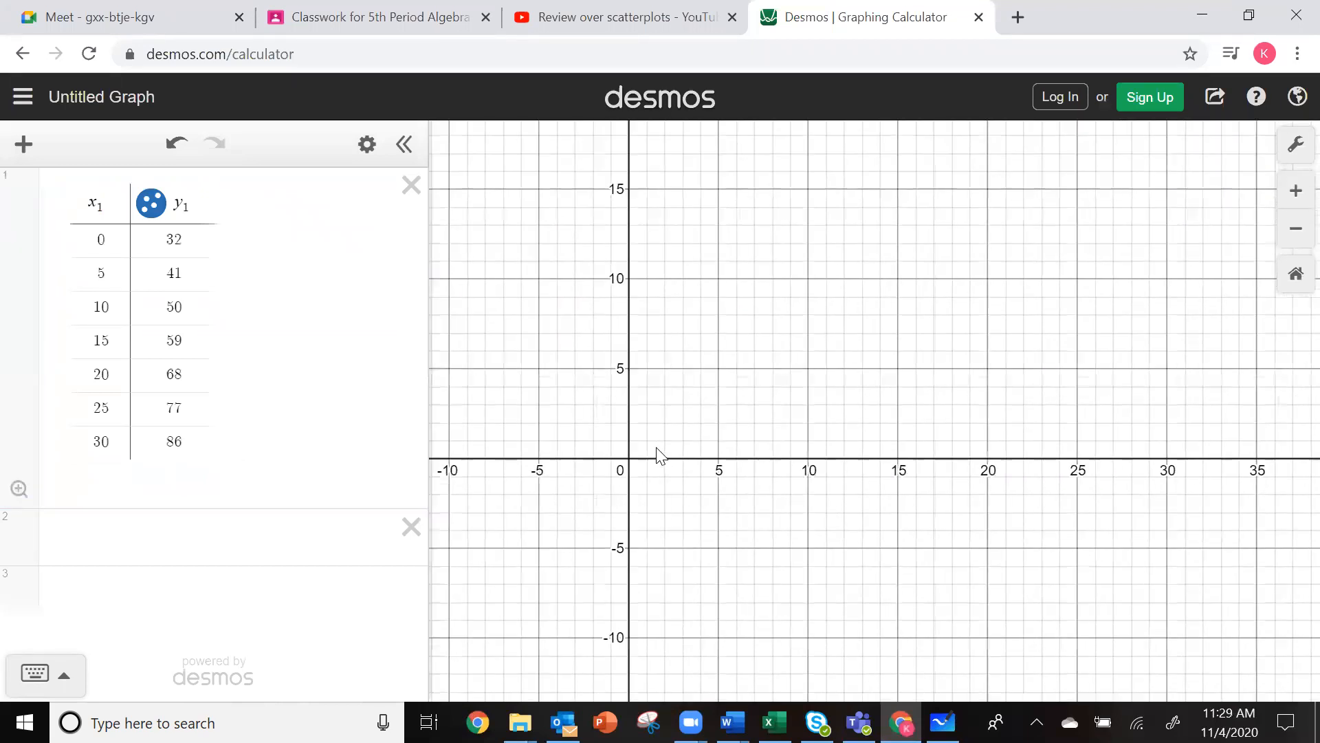
scroll(653, 450, down, 3)
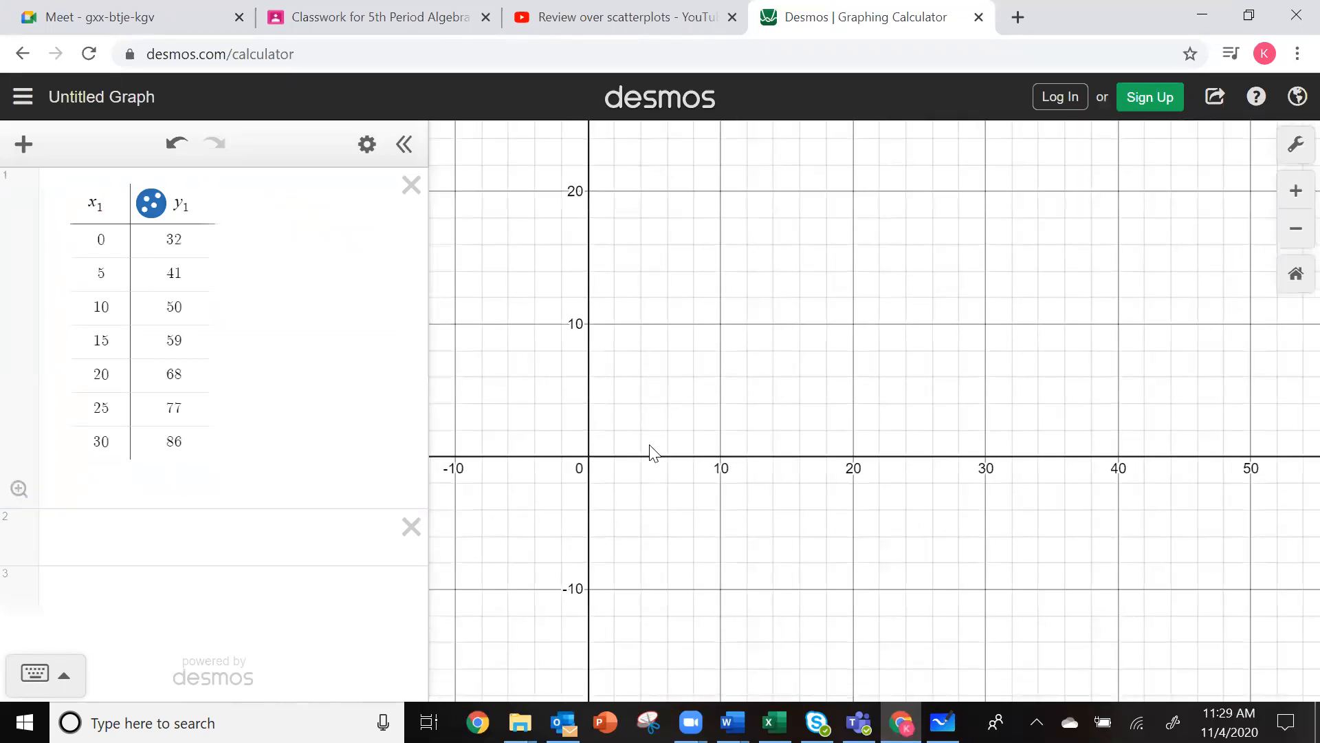
scroll(653, 451, down, 3)
scroll(759, 311, down, 2)
drag(766, 238, 792, 509)
scroll(790, 505, down, 1)
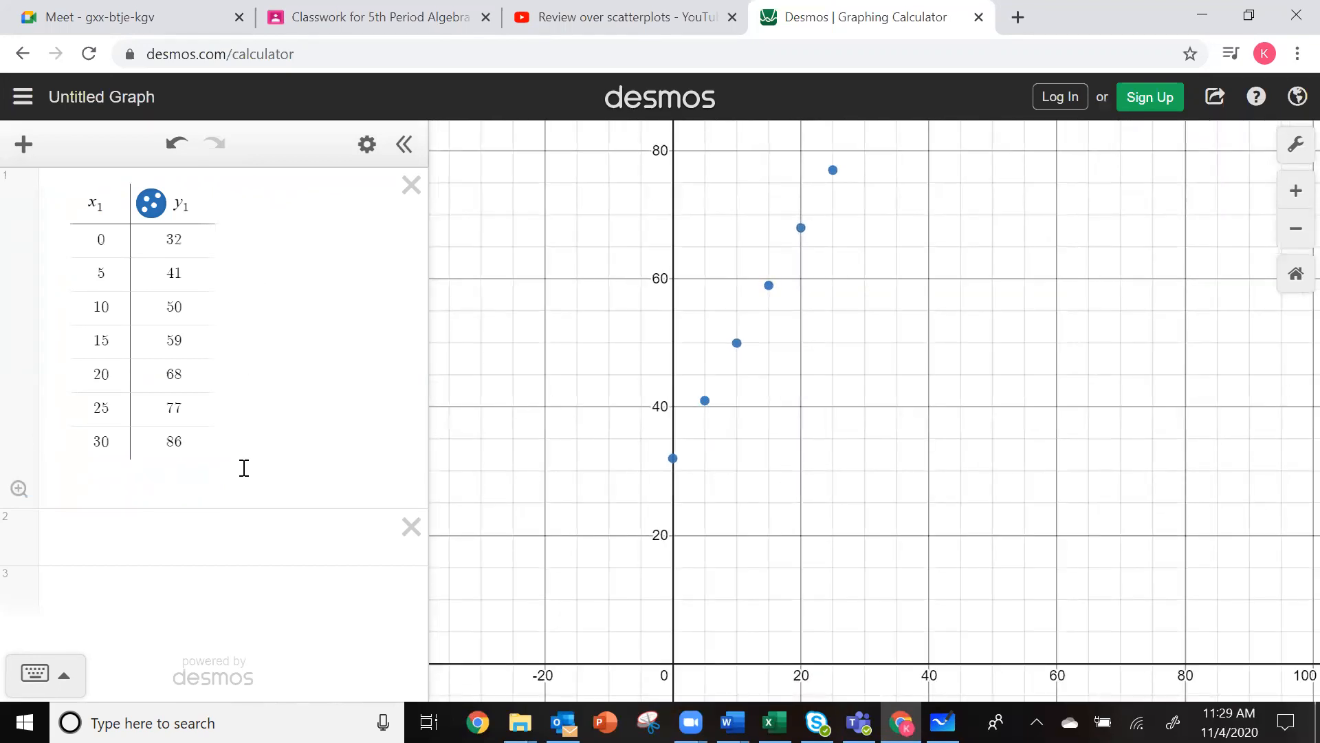
scroll(990, 394, down, 1)
scroll(986, 387, down, 1)
drag(964, 321, 941, 388)
scroll(941, 387, down, 1)
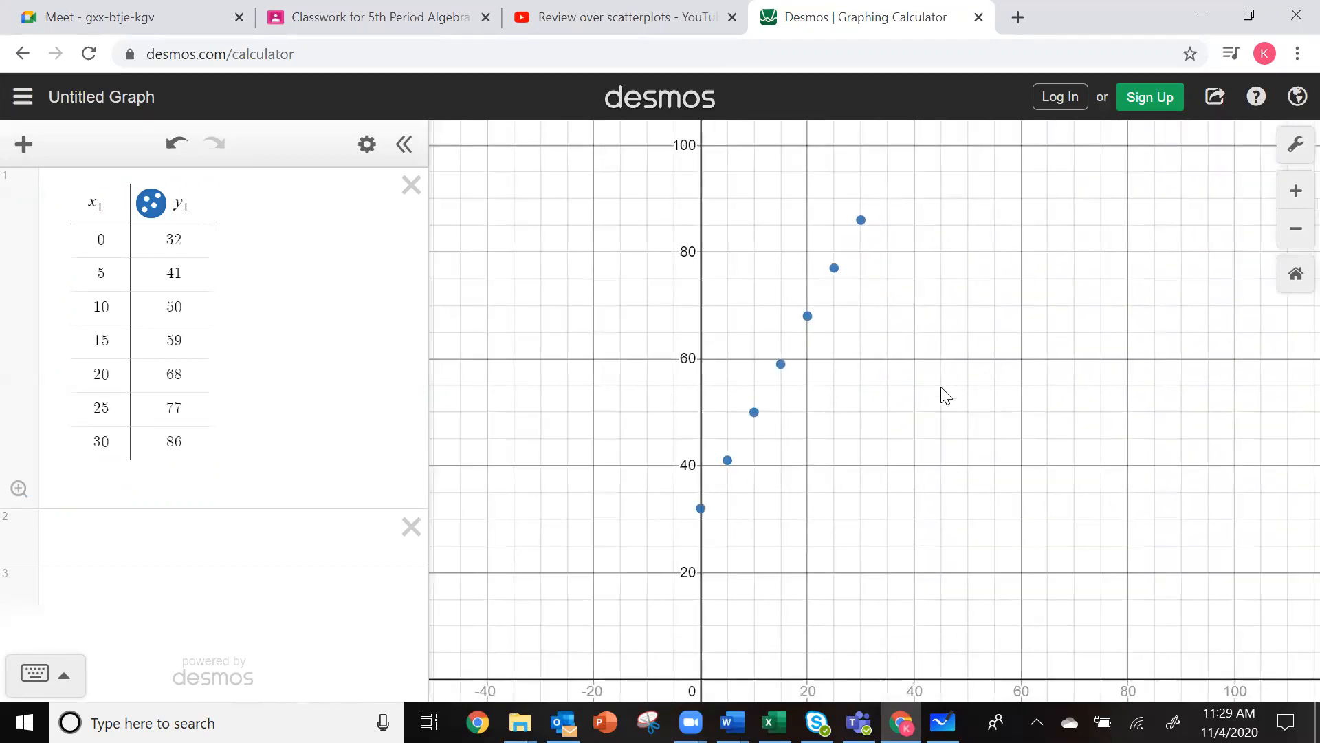
click(1292, 229)
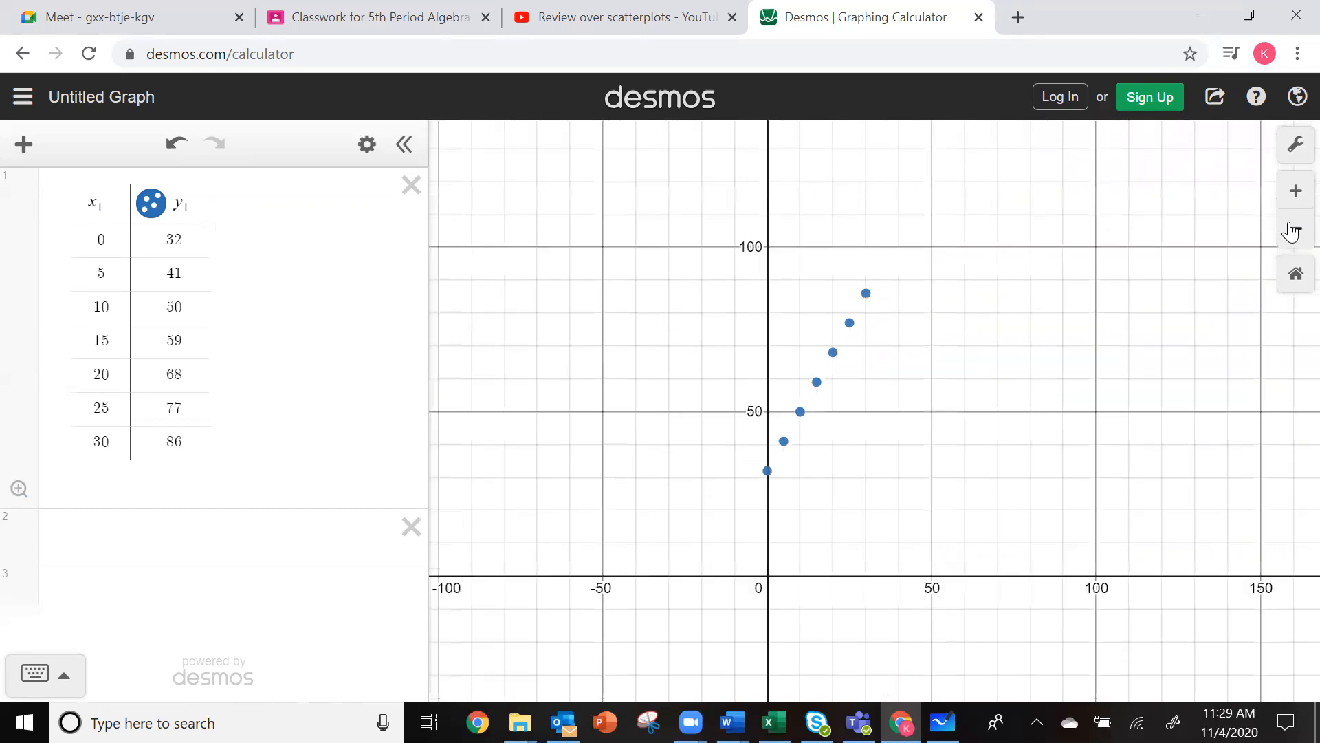
click(1294, 193)
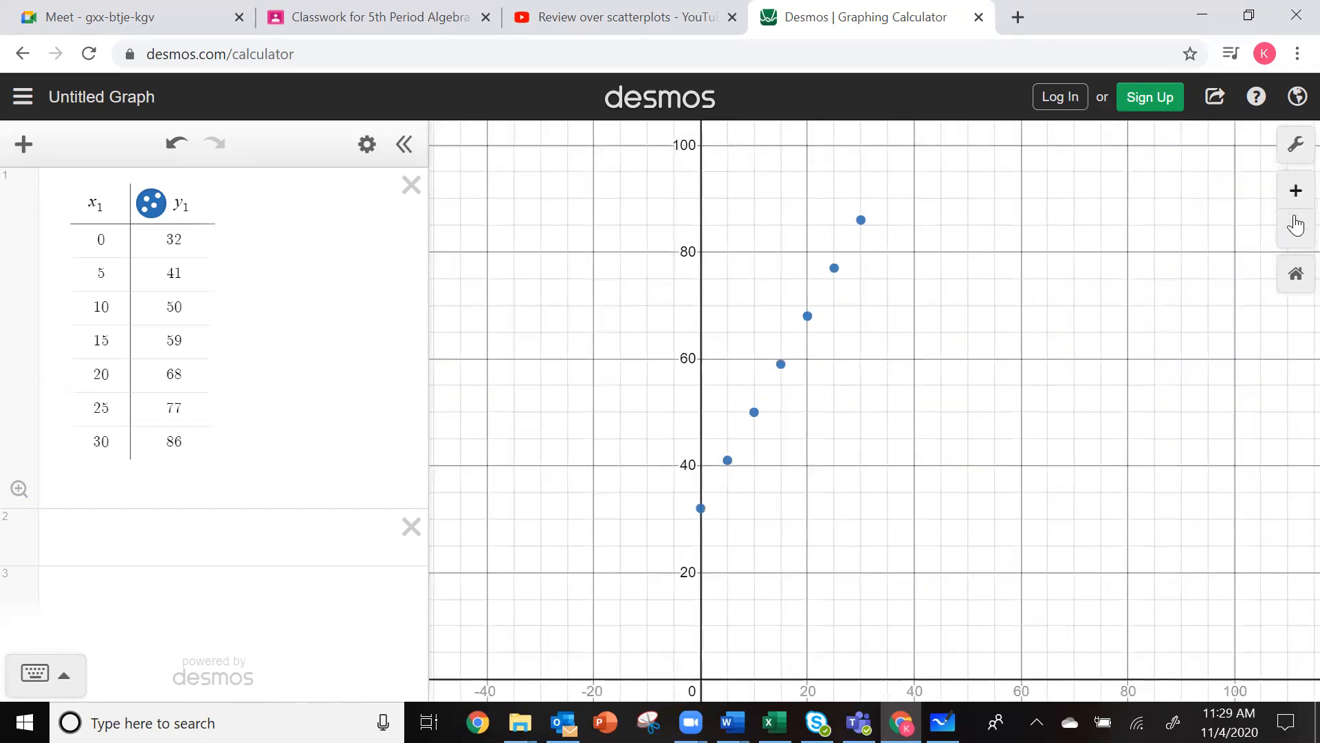
click(1295, 234)
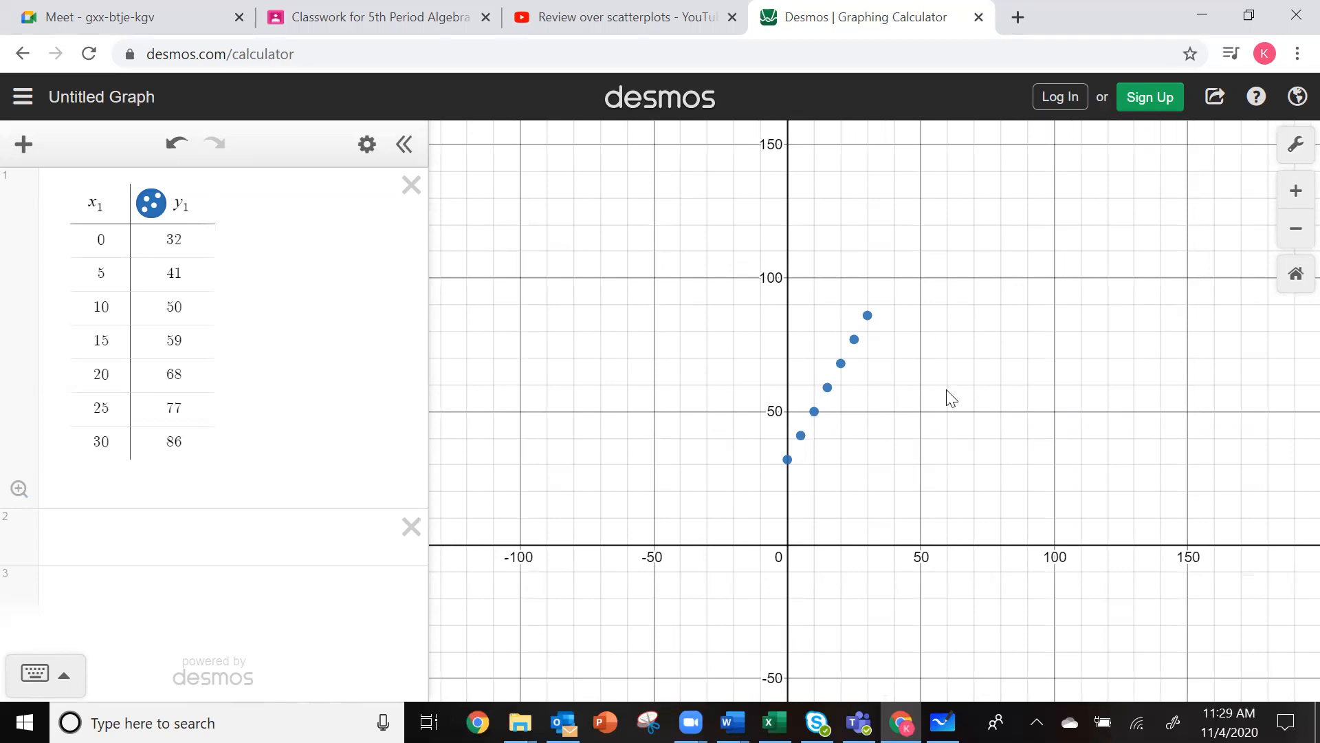
Set the x-axis minimum to -1 in the graph settings
click(1294, 148)
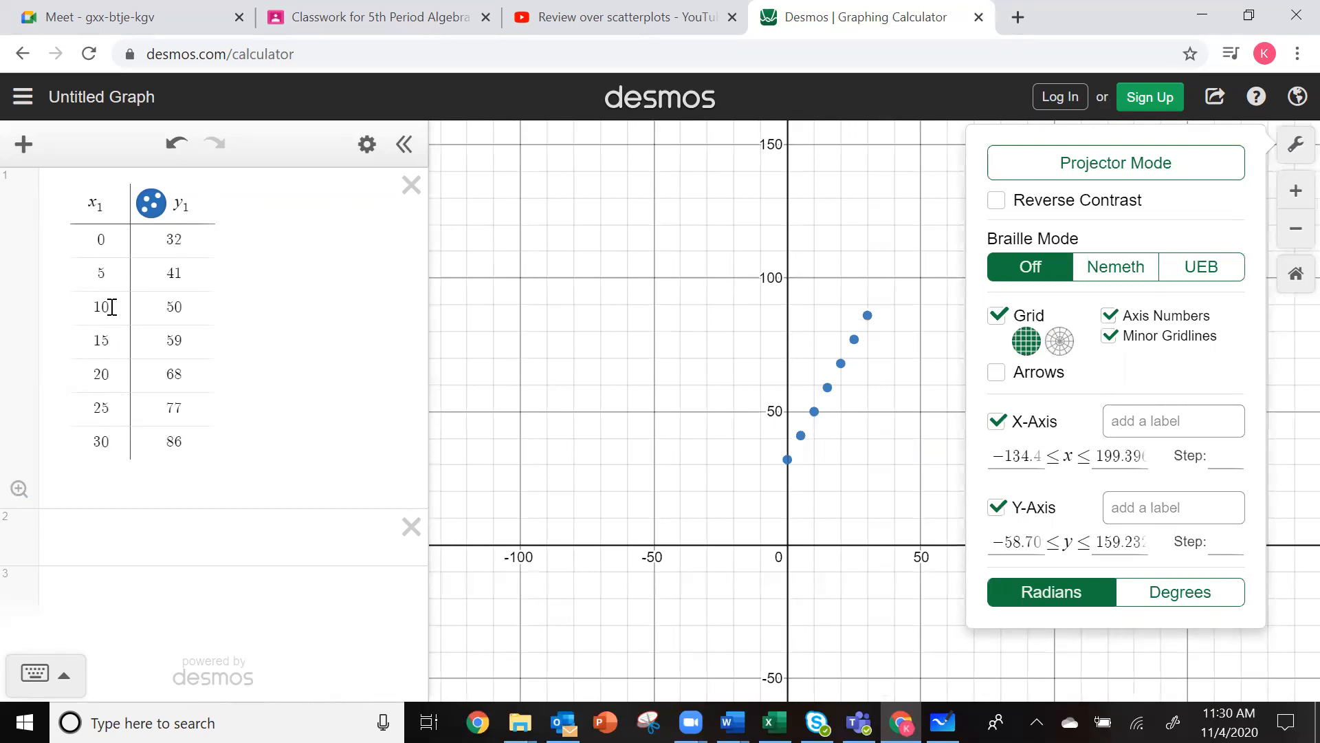
click(1039, 451)
drag(1034, 453, 994, 451)
key(BackSpace)
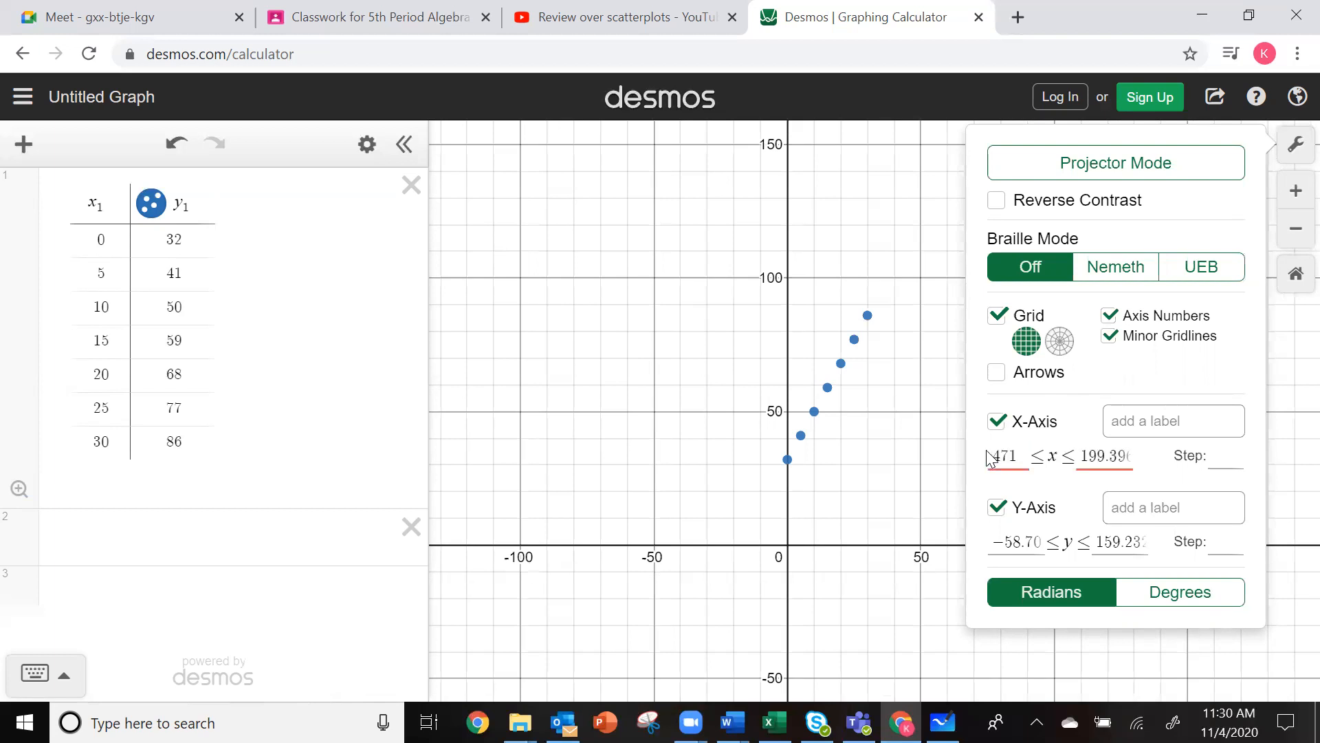
text(-1)
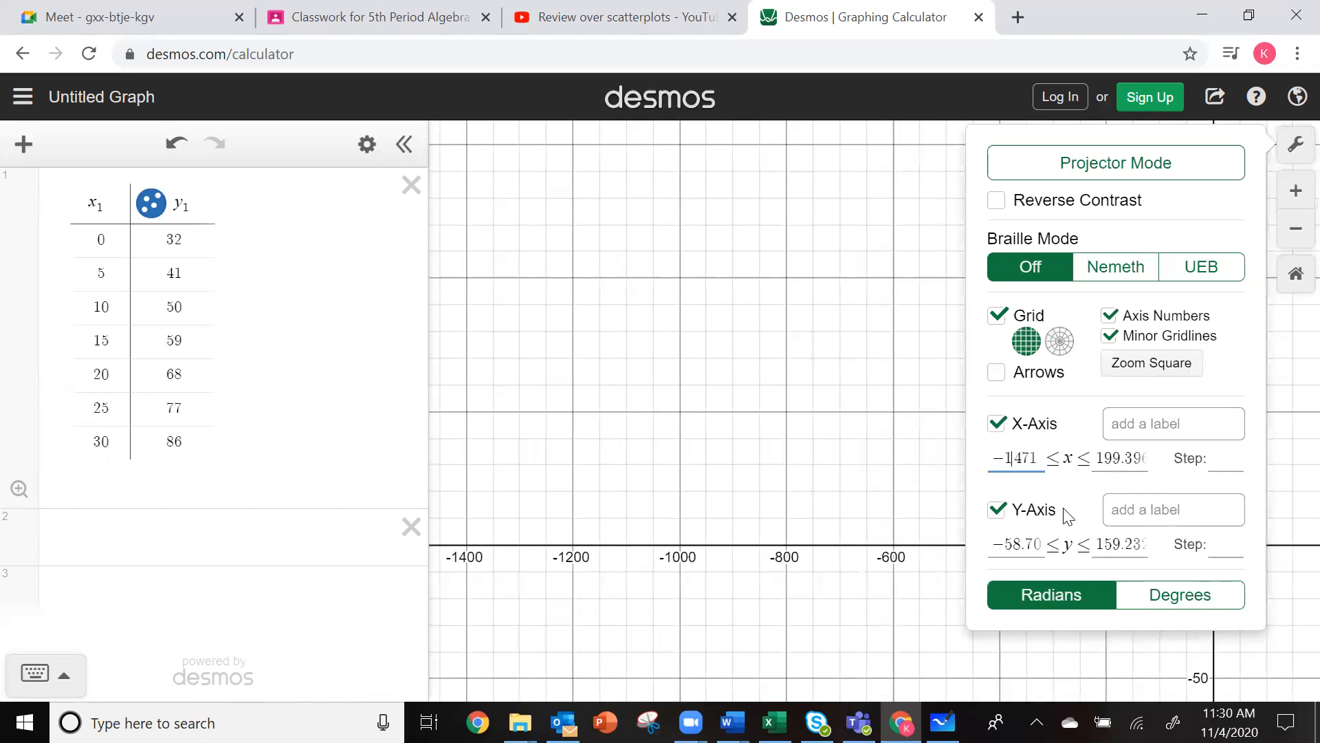
click(1037, 459)
key(BackSpace)
key(BackSpace)
key(BackSpace)
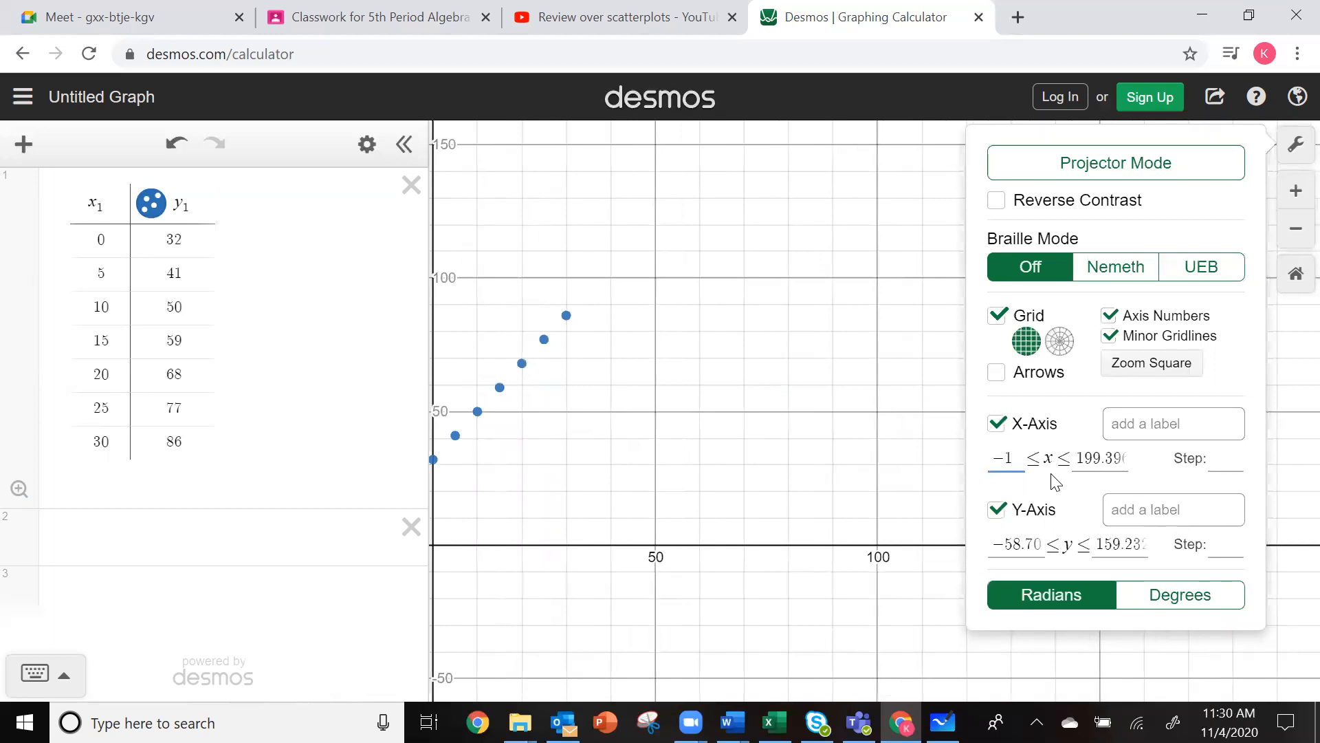
Set the x-axis range to run from -5 to 35 in the graph settings
key(BackSpace)
text(5)
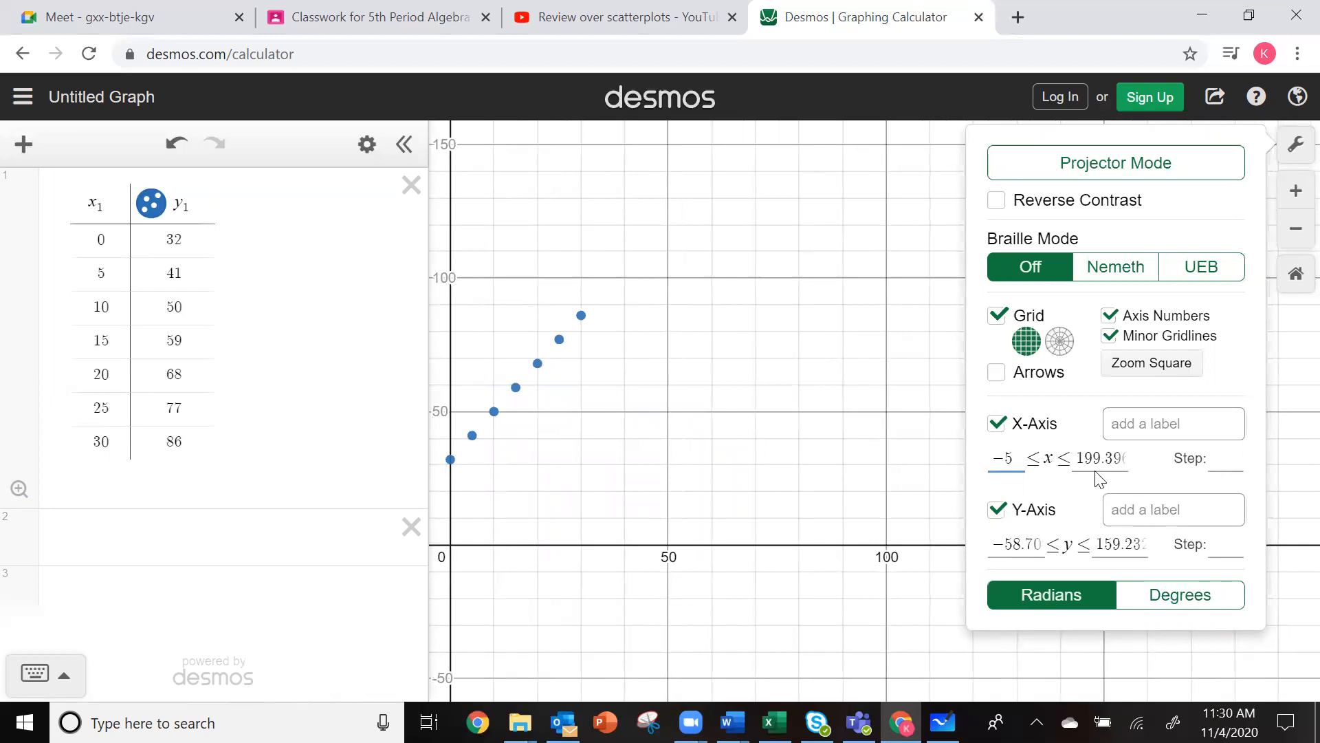
drag(1116, 462, 1085, 464)
text(96)
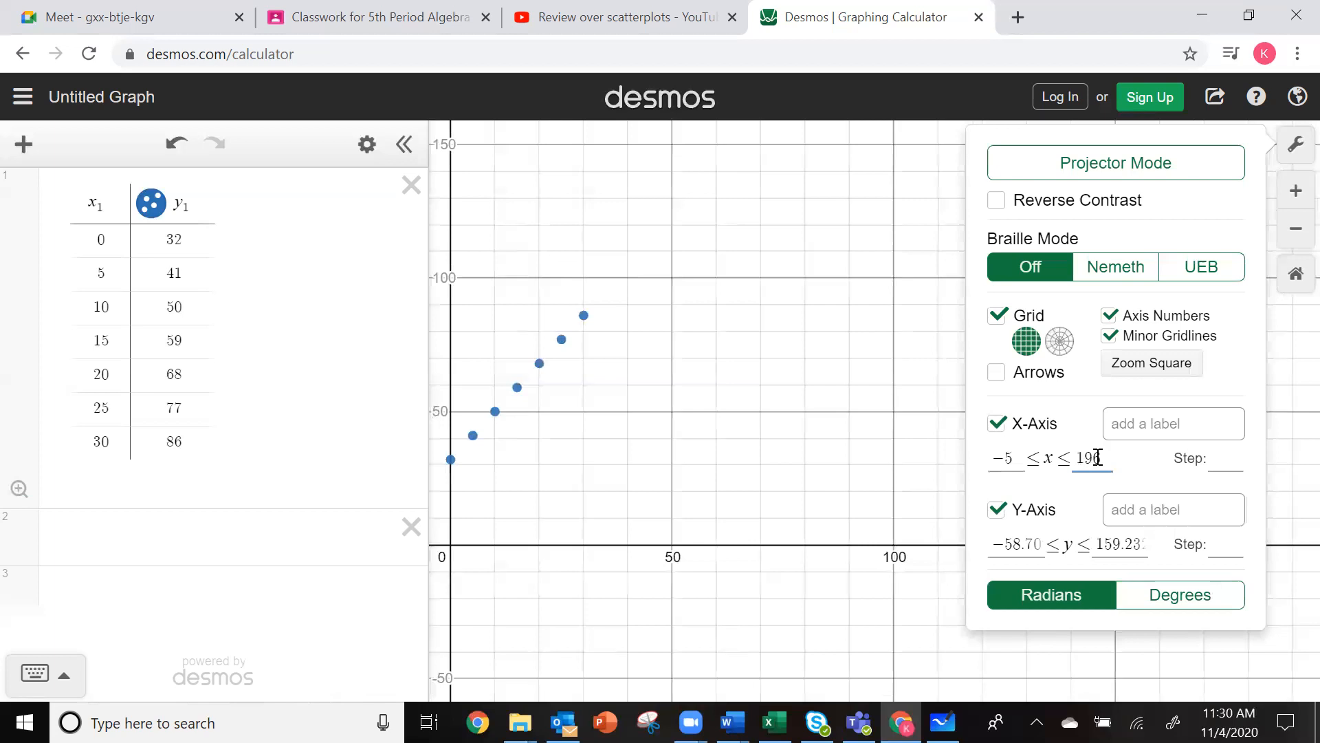
drag(1105, 453, 1070, 459)
key(BackSpace)
text(35)
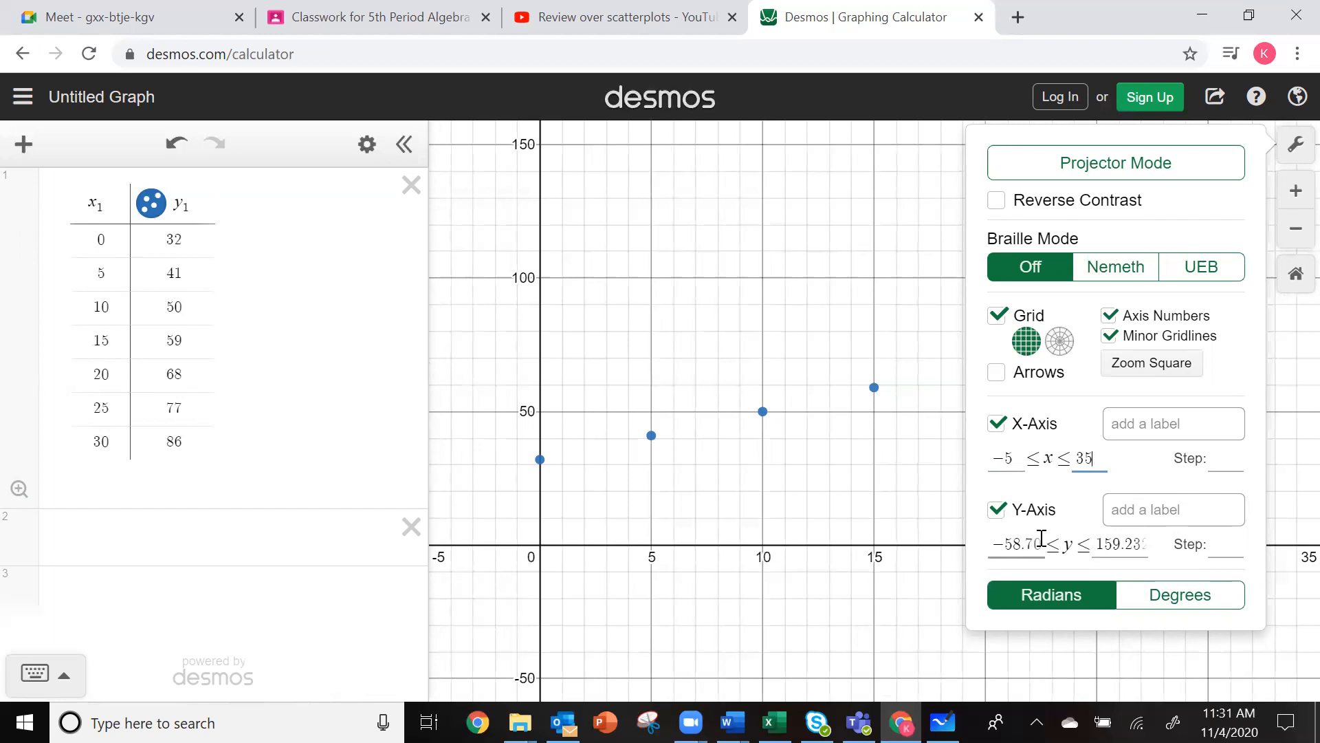
Set the y-axis minimum to 20 in the graph settings
drag(1042, 538, 979, 548)
text(9)
key(BackSpace)
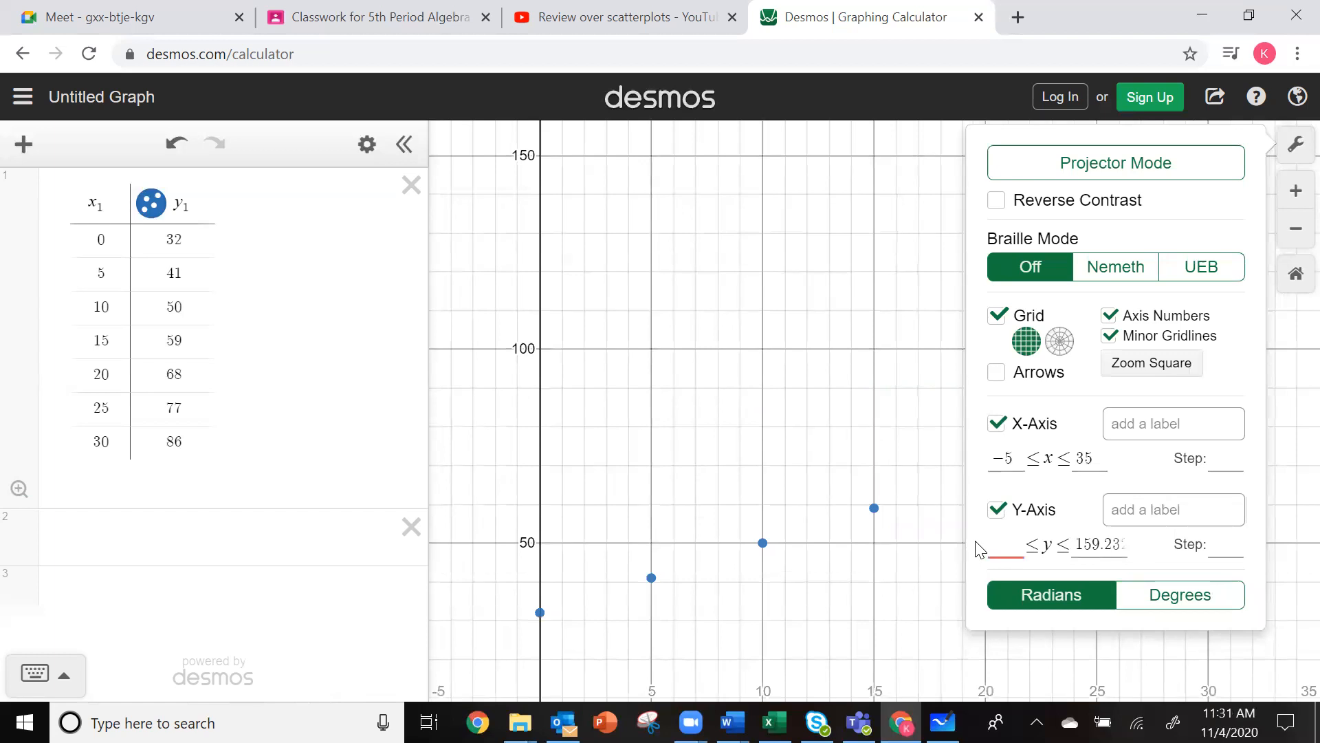
text(30)
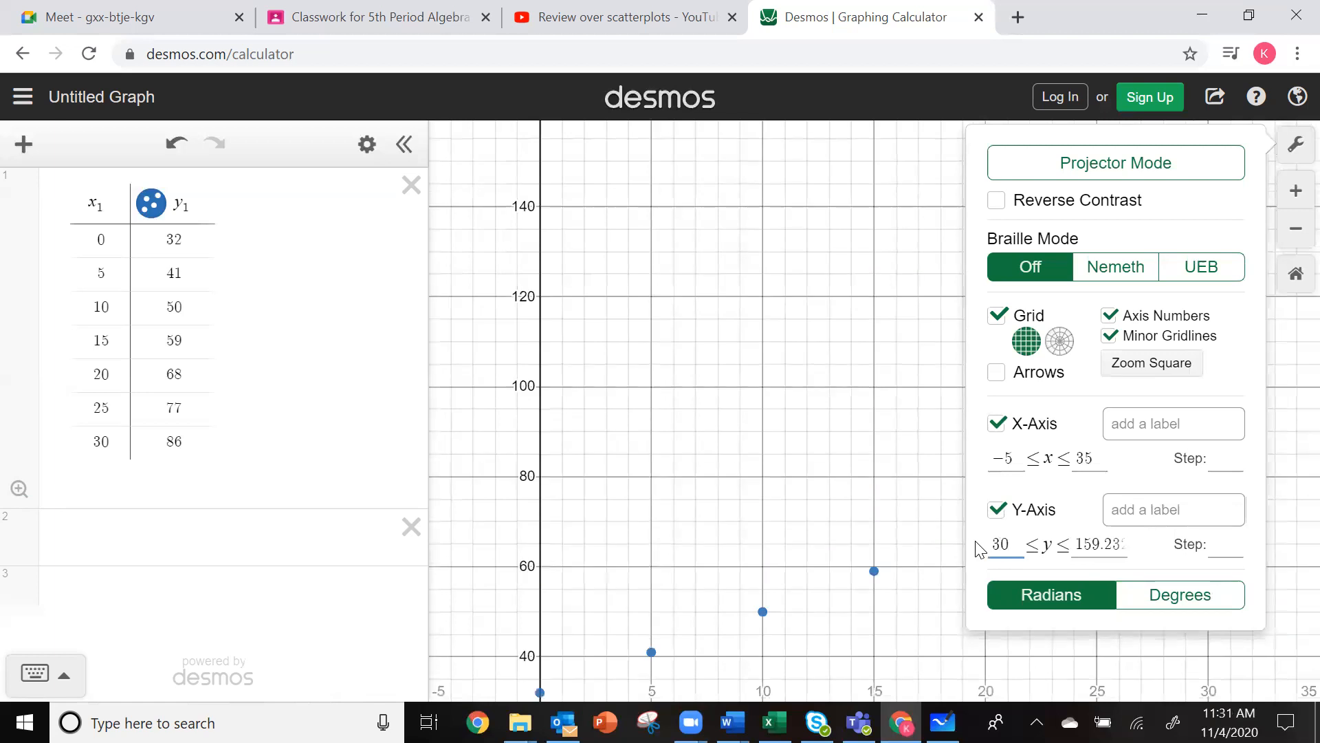
key(BackSpace)
key(BackSpace)
text(20)
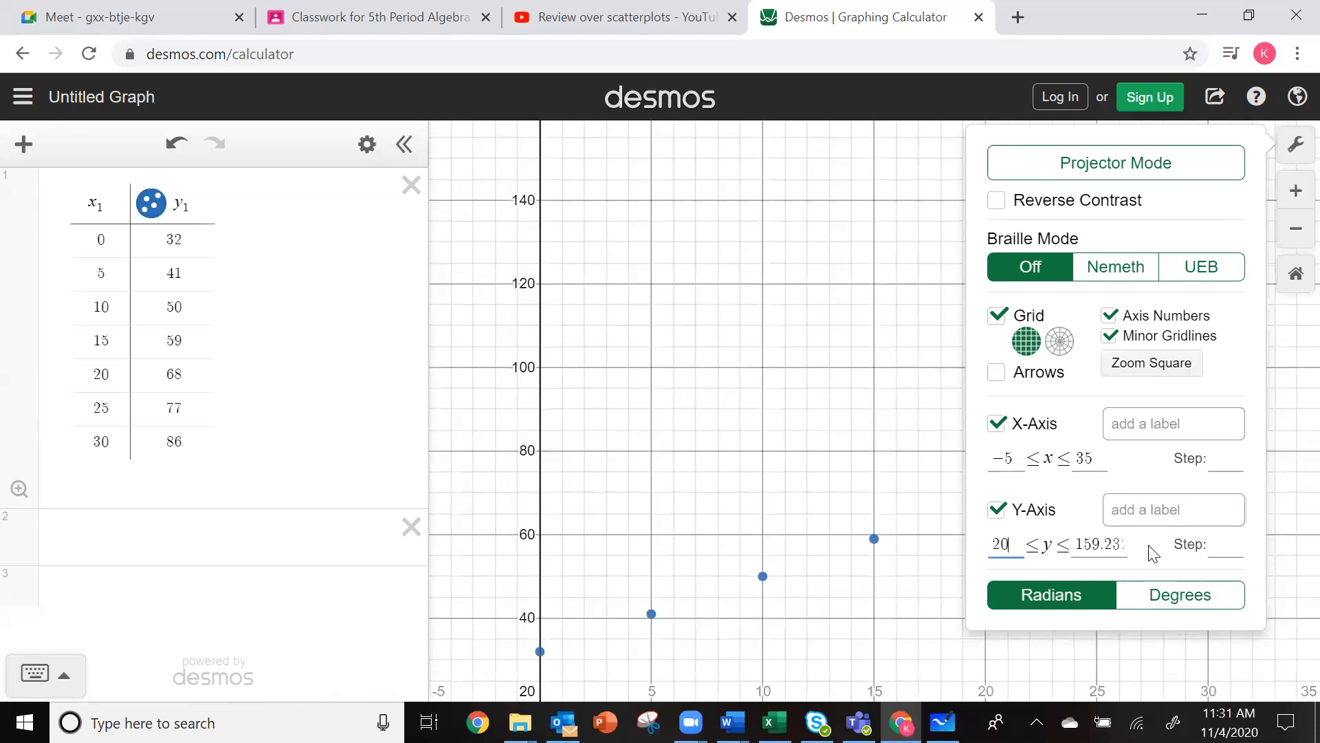
Set the y-axis maximum to 90 and close the graph settings
drag(1126, 543, 1079, 542)
text(2)
key(BackSpace)
text(90)
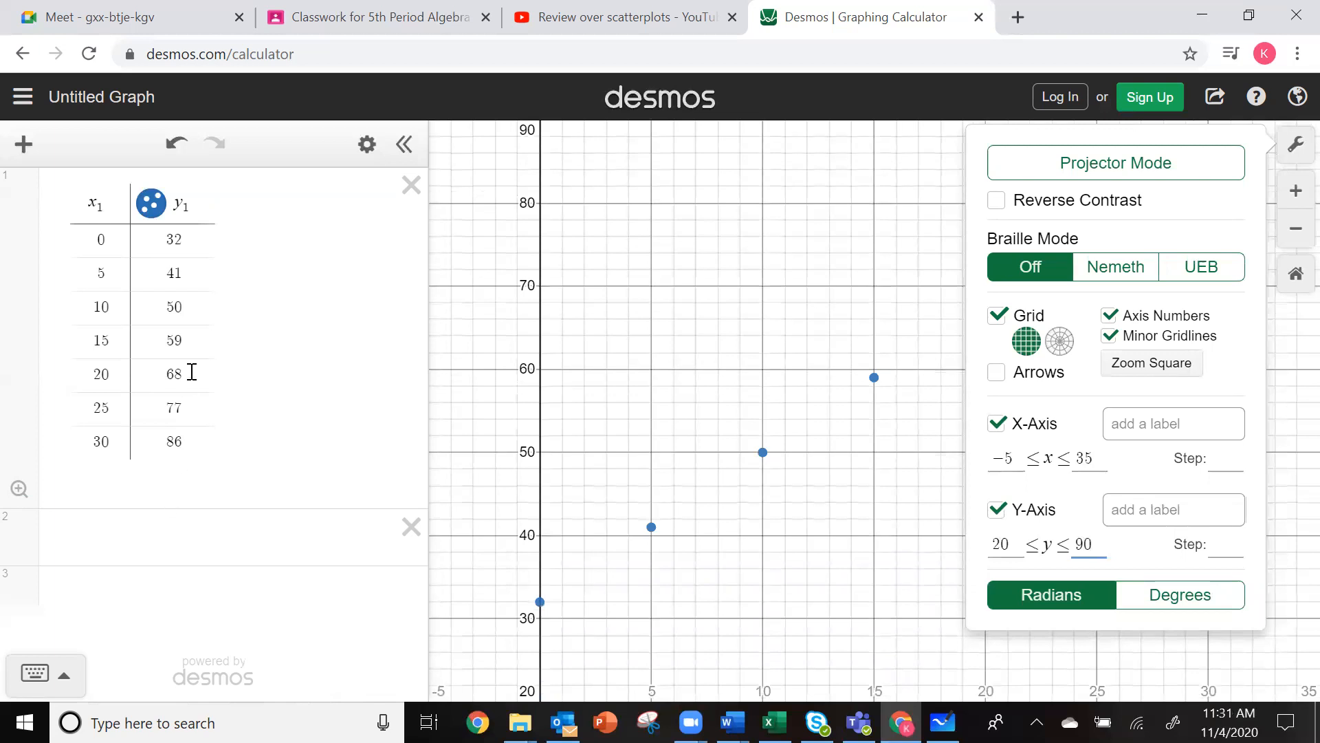
click(863, 583)
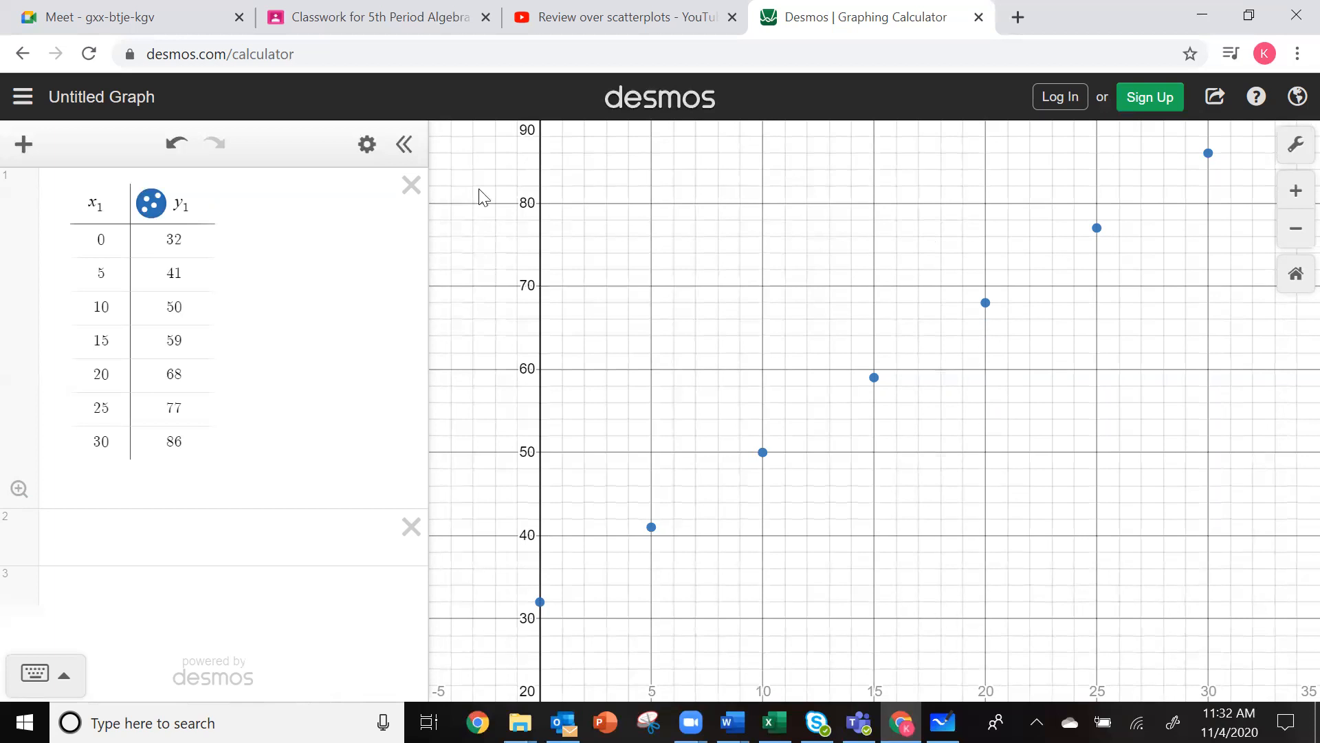
Delete the temperature table and zoom the graph out until the origin is in view
click(411, 190)
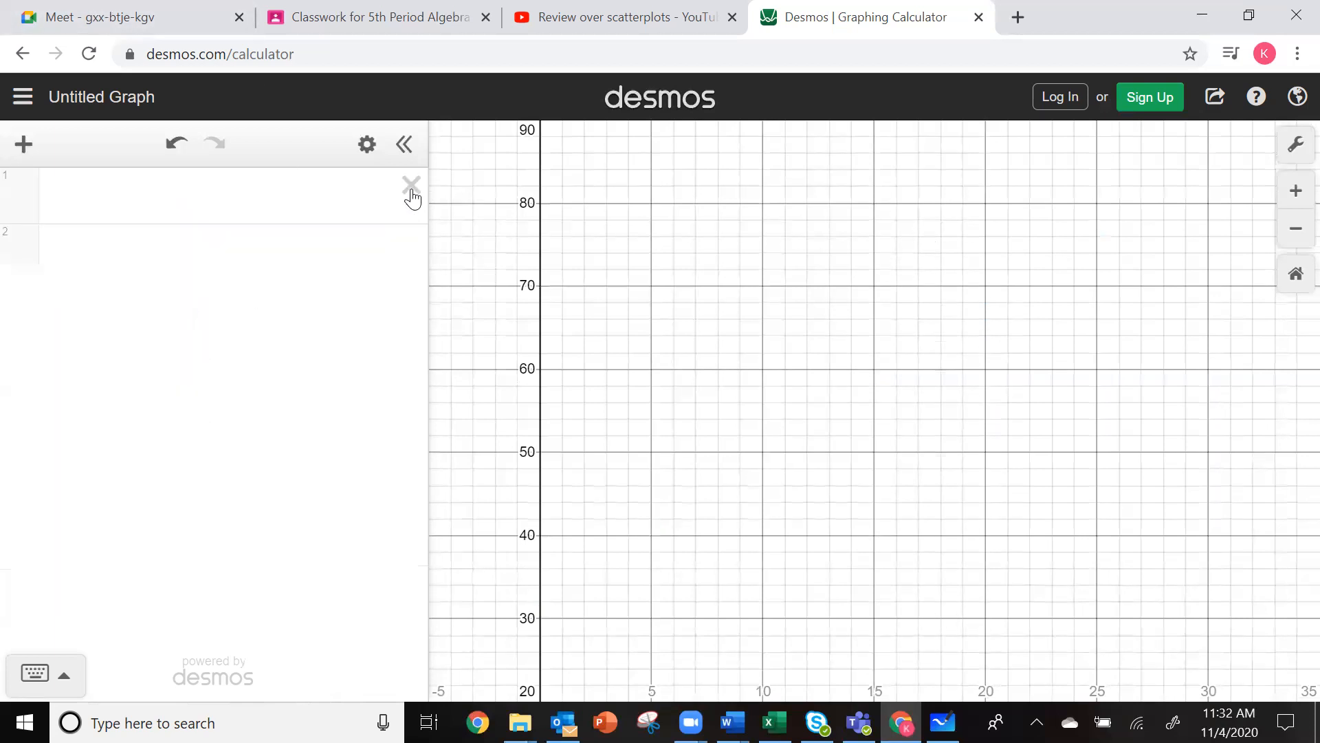
scroll(779, 358, down, 5)
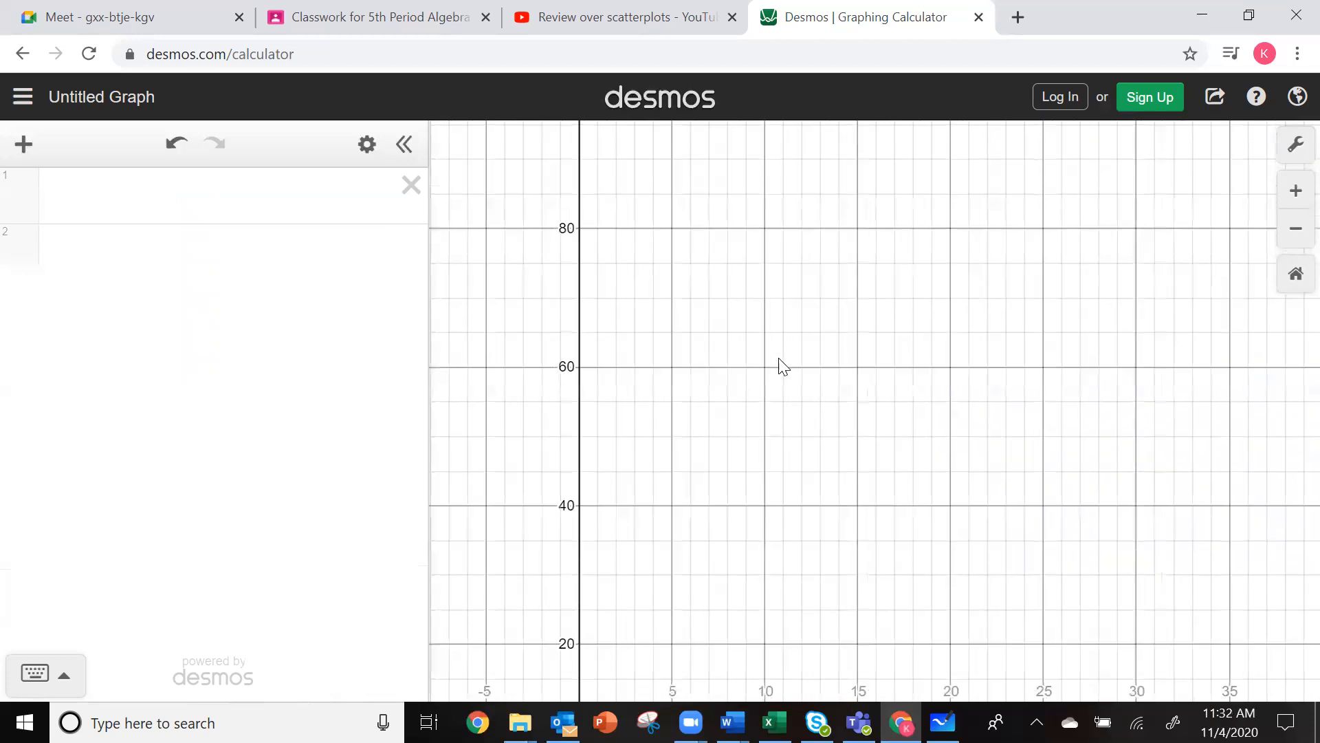
scroll(779, 358, down, 2)
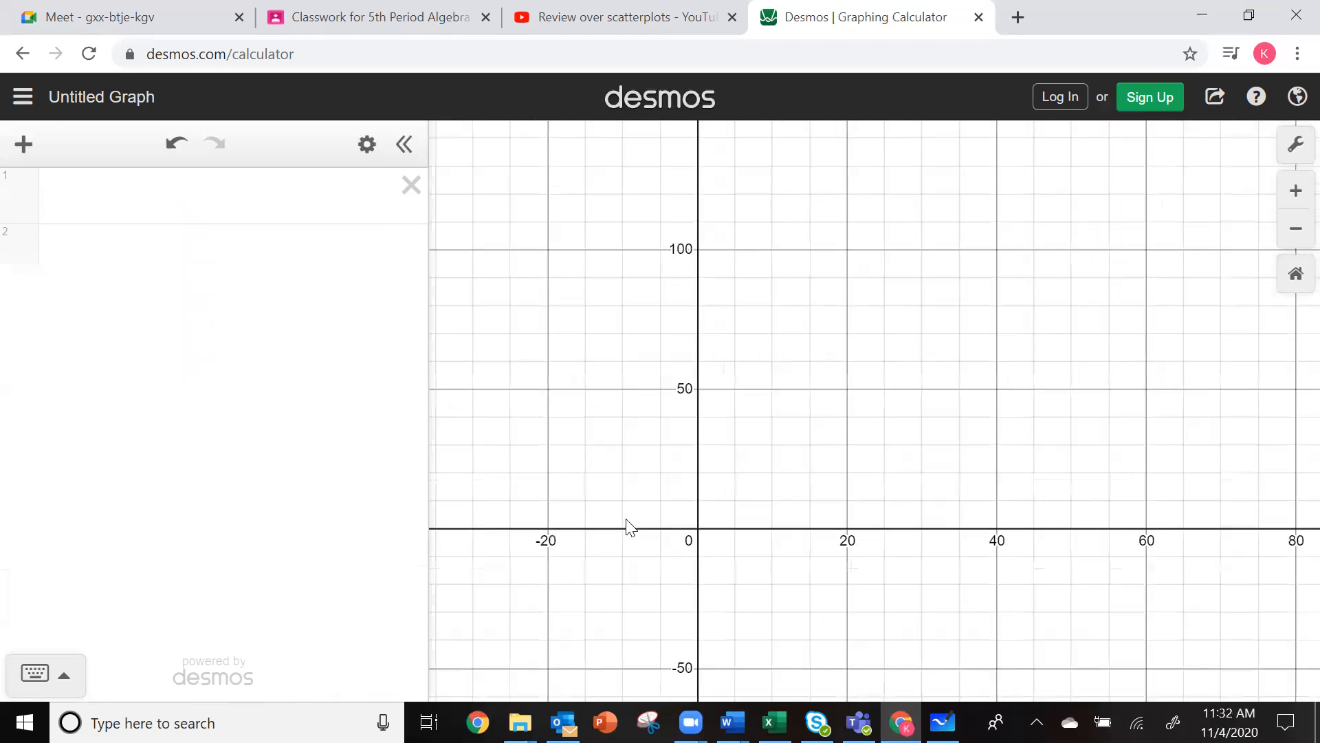
Switch to Microsoft Whiteboard and move the worksheet up to problem 2 about stamp costs
click(943, 722)
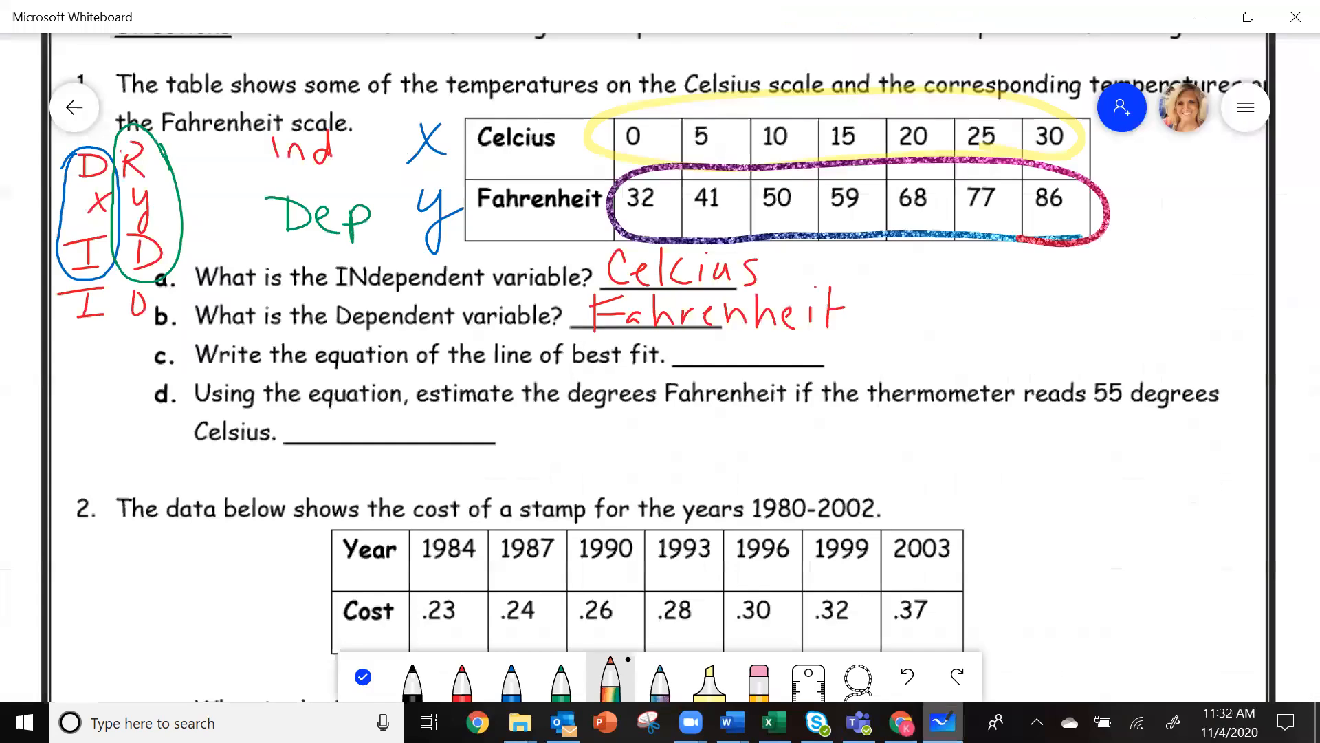
mouse_move(434, 482)
mouse_down()
mouse_move(406, 327)
mouse_move(429, 270)
mouse_move(431, 478)
mouse_up()
click(759, 678)
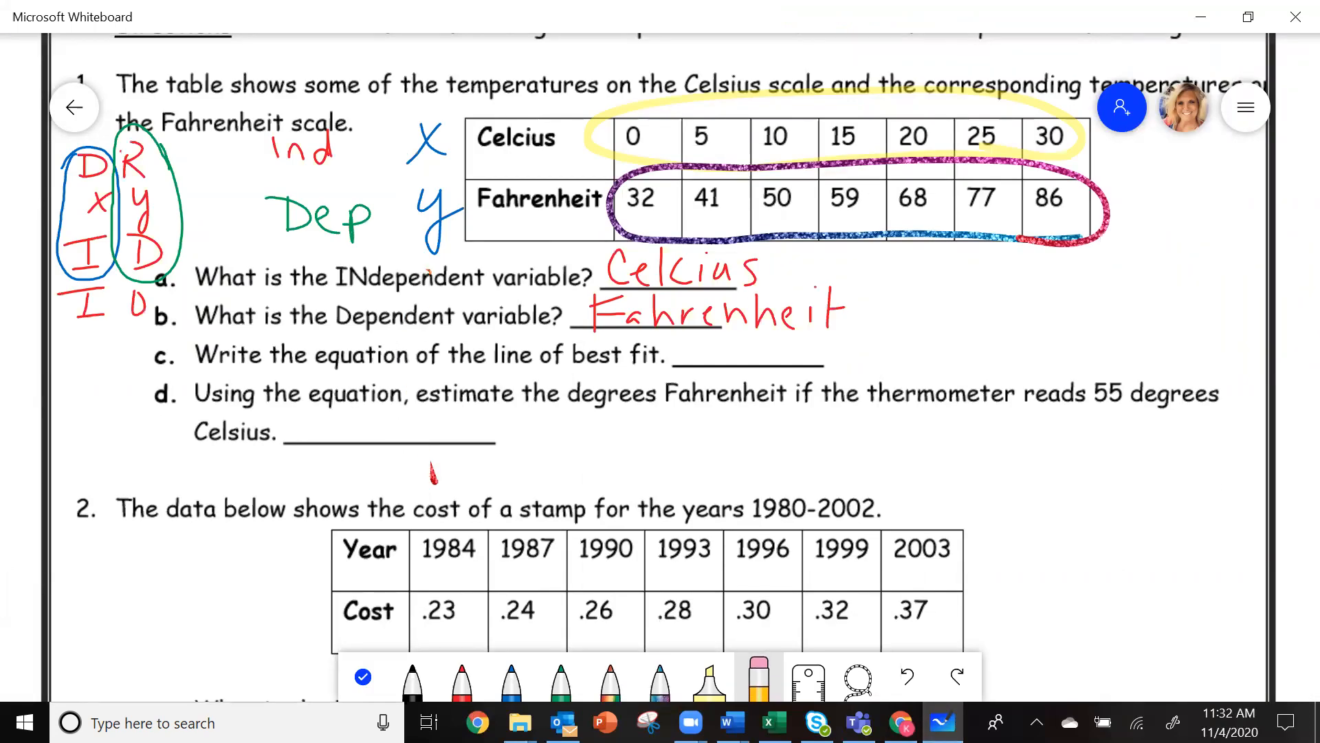
click(363, 677)
mouse_move(660, 516)
mouse_down()
mouse_move(688, 215)
mouse_move(696, 227)
mouse_up()
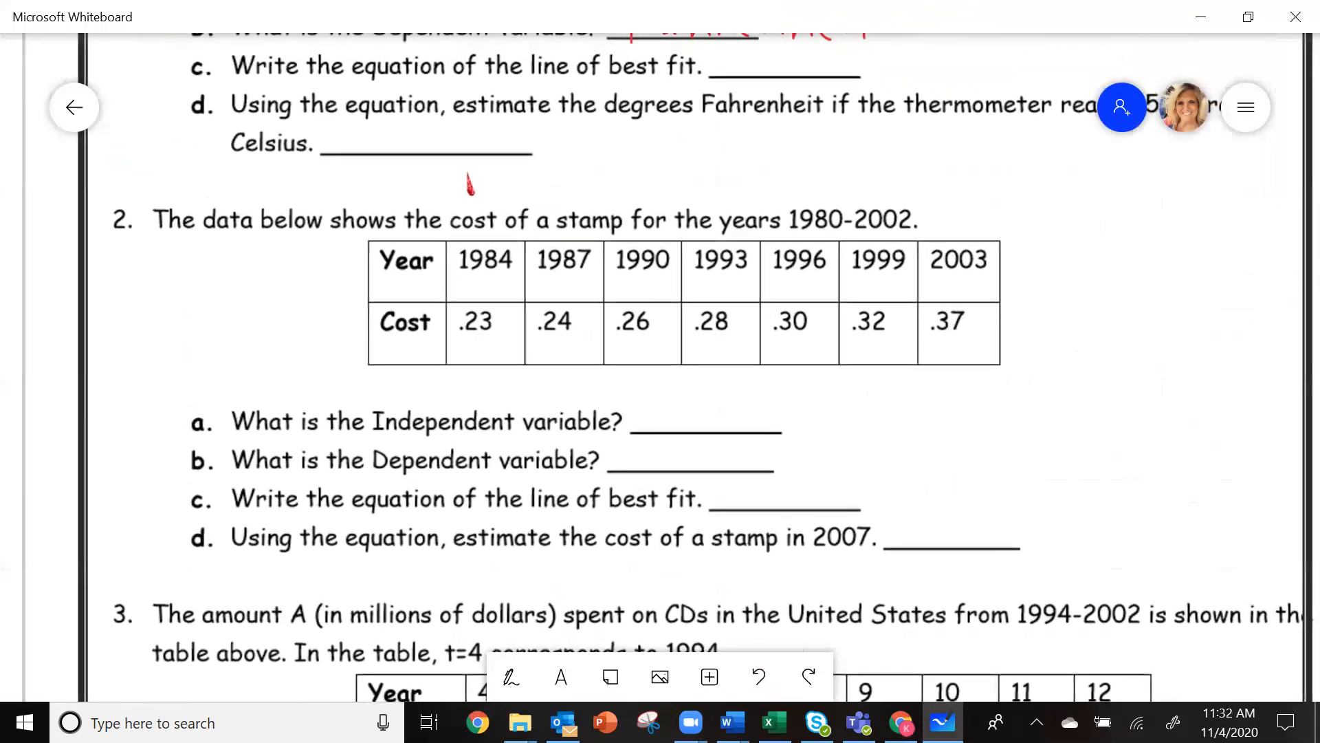
Label the Year row x and the Cost row y beside problem 2's table with the rainbow pen
click(511, 678)
click(611, 678)
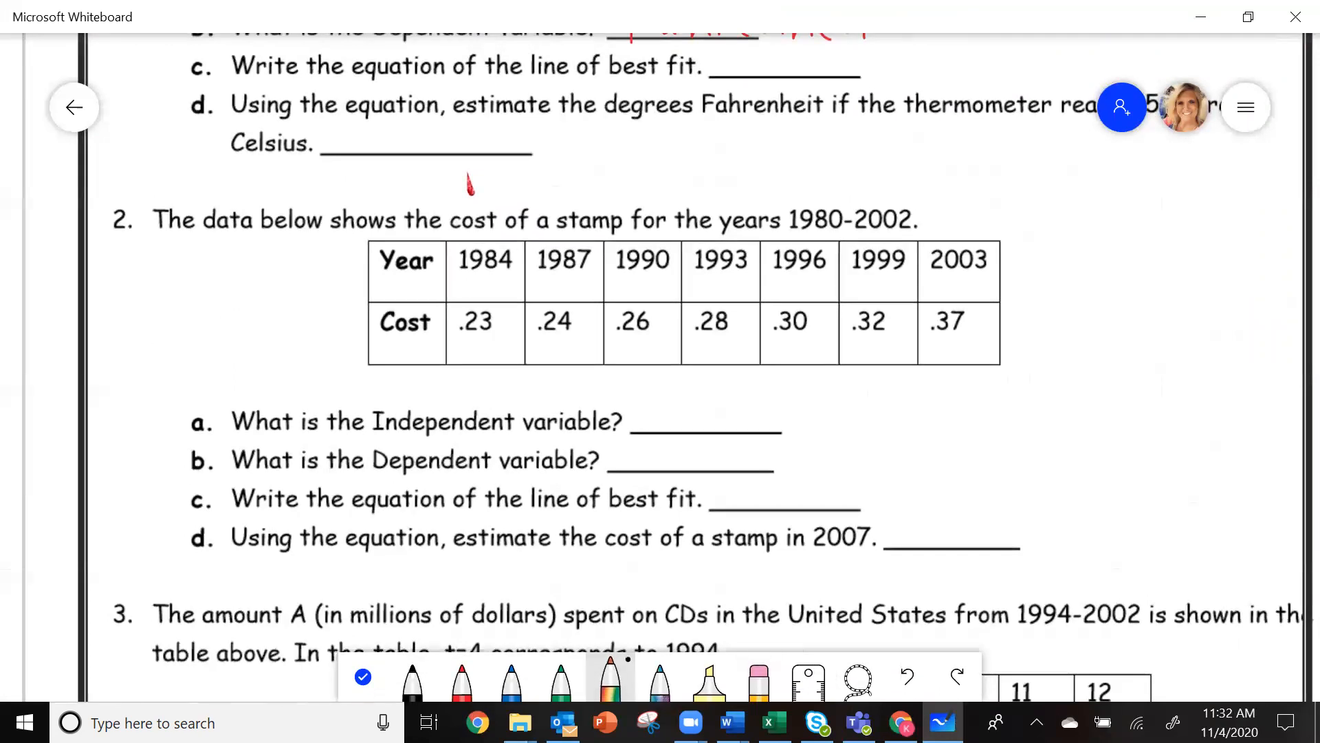
mouse_move(313, 244)
mouse_down()
mouse_move(348, 292)
mouse_move(309, 305)
mouse_move(337, 389)
mouse_up()
Write "Year" and "Cost" in green as the independent and dependent variables, and circle the row of year values
click(561, 679)
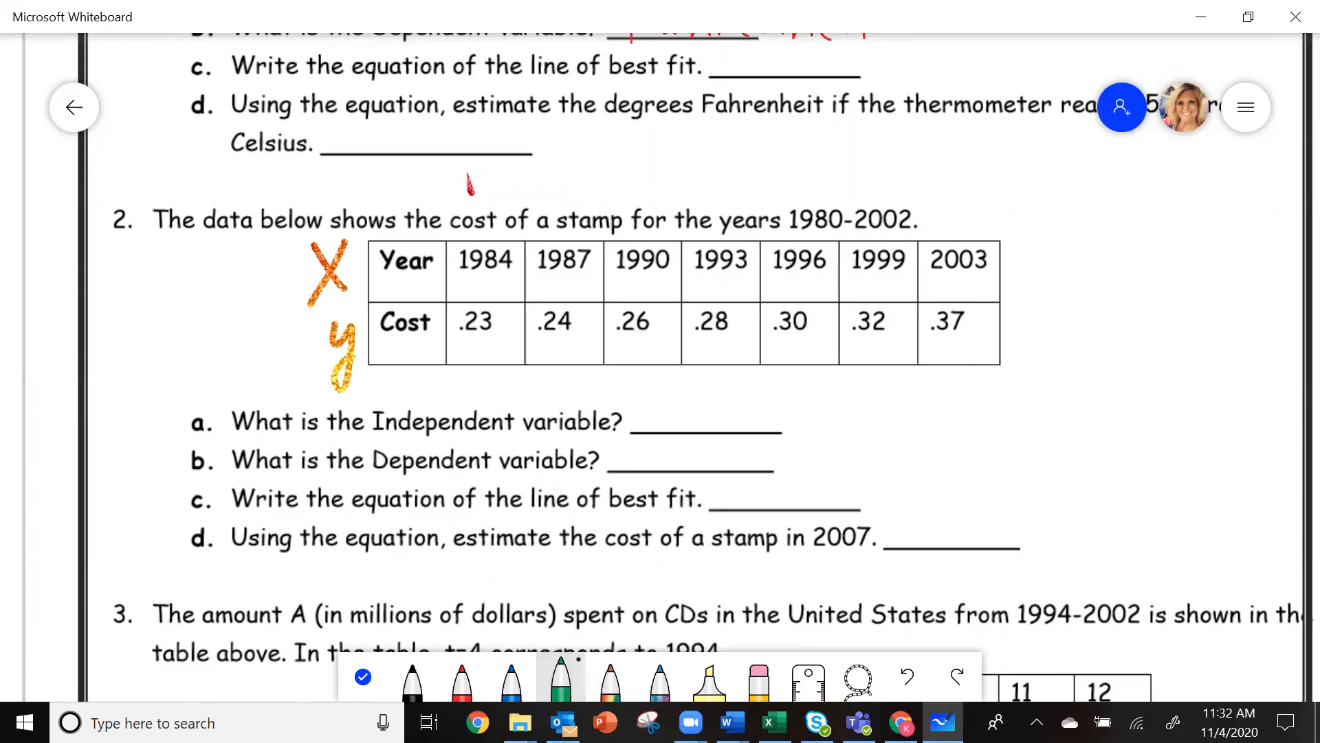
mouse_move(643, 383)
mouse_down()
mouse_move(659, 438)
mouse_move(709, 415)
mouse_move(639, 473)
mouse_move(663, 452)
mouse_move(677, 475)
mouse_up()
drag(712, 433, 711, 470)
drag(710, 452, 729, 451)
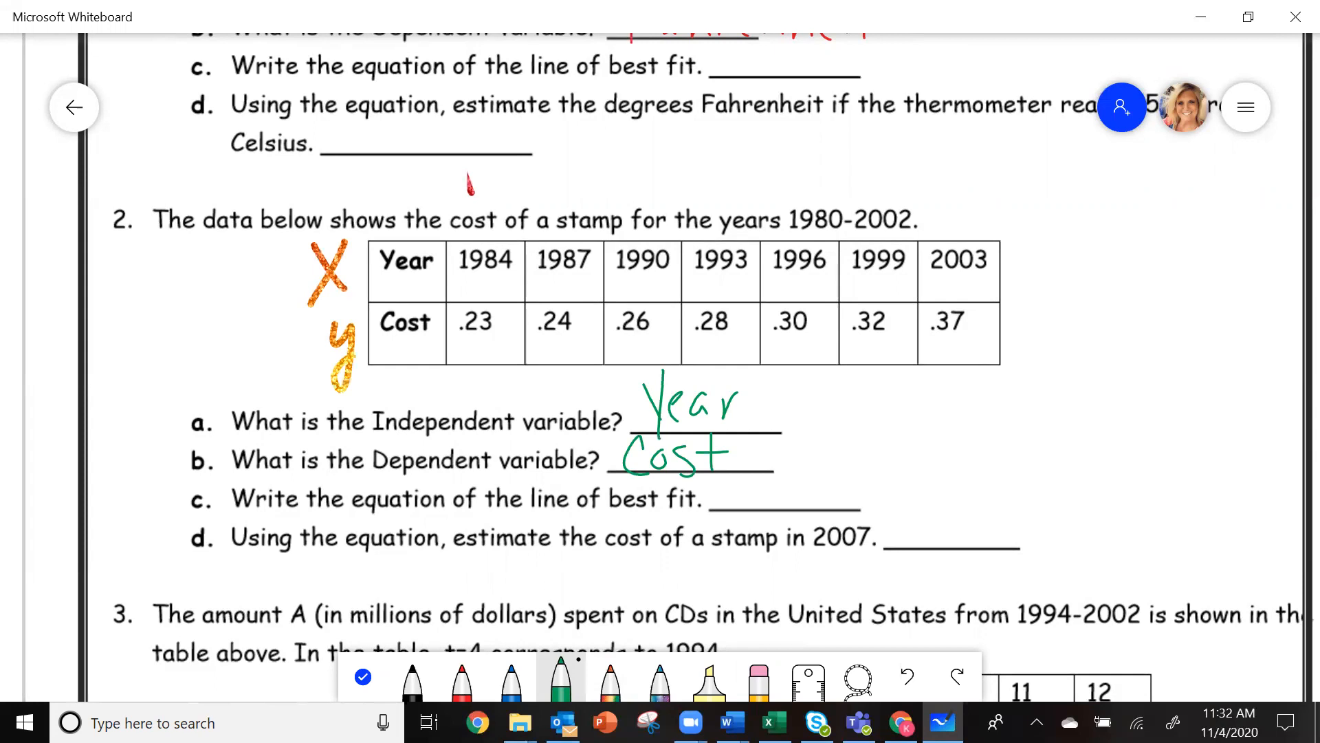
mouse_move(994, 281)
mouse_down()
mouse_move(572, 288)
mouse_move(431, 252)
mouse_move(646, 222)
mouse_move(963, 217)
mouse_move(969, 292)
mouse_up()
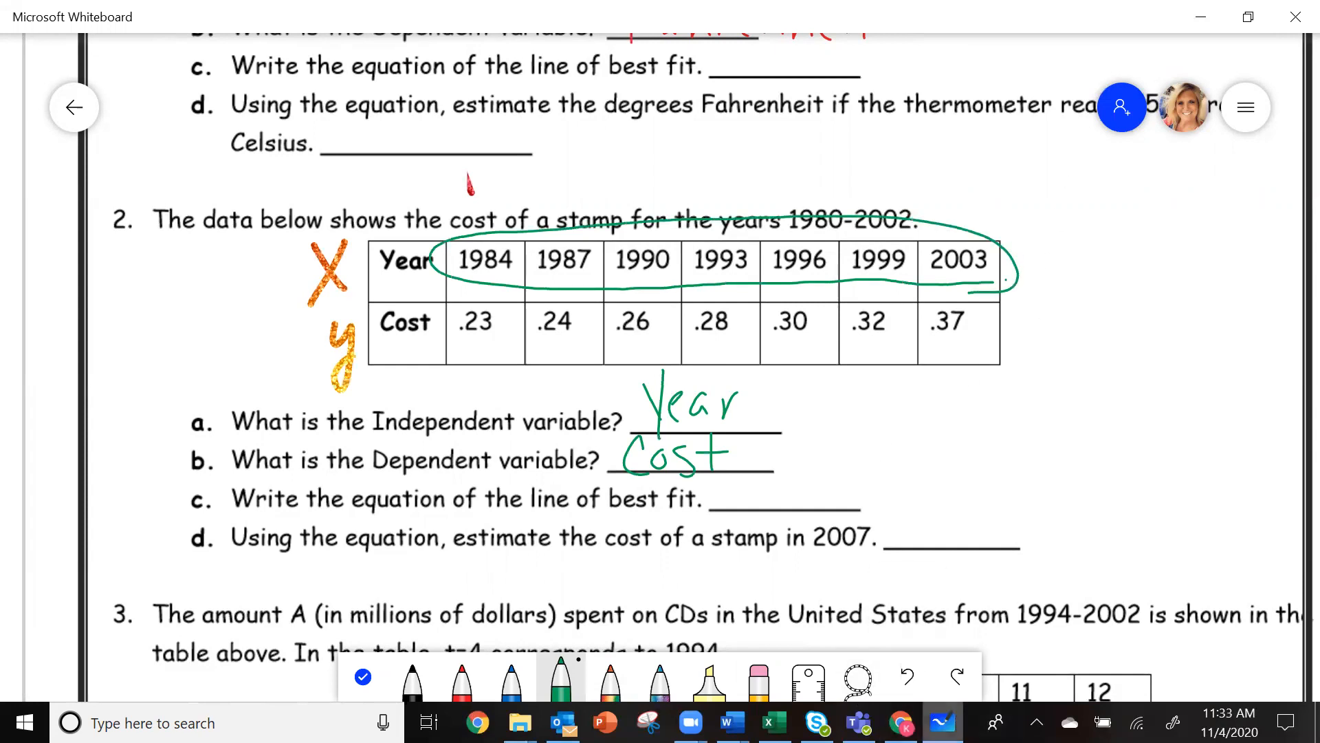
Return to Desmos and insert a new empty table
click(901, 722)
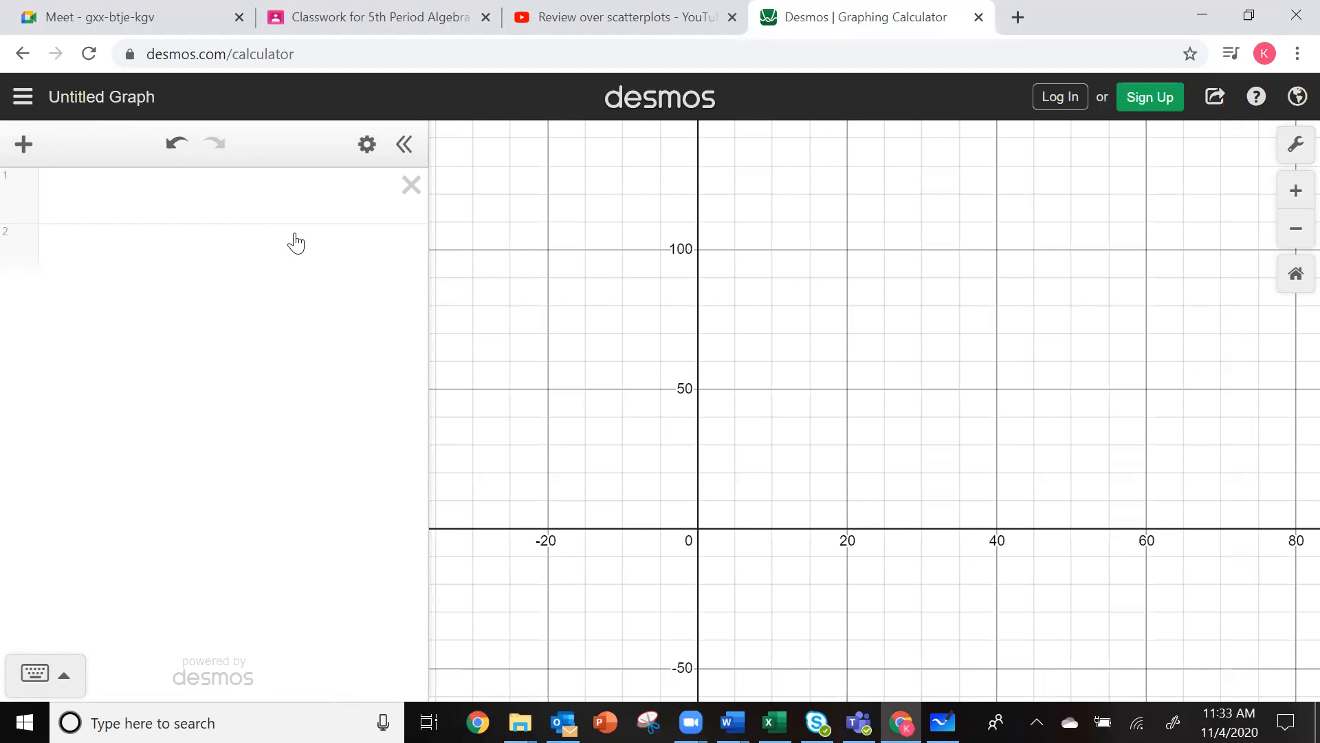
click(24, 147)
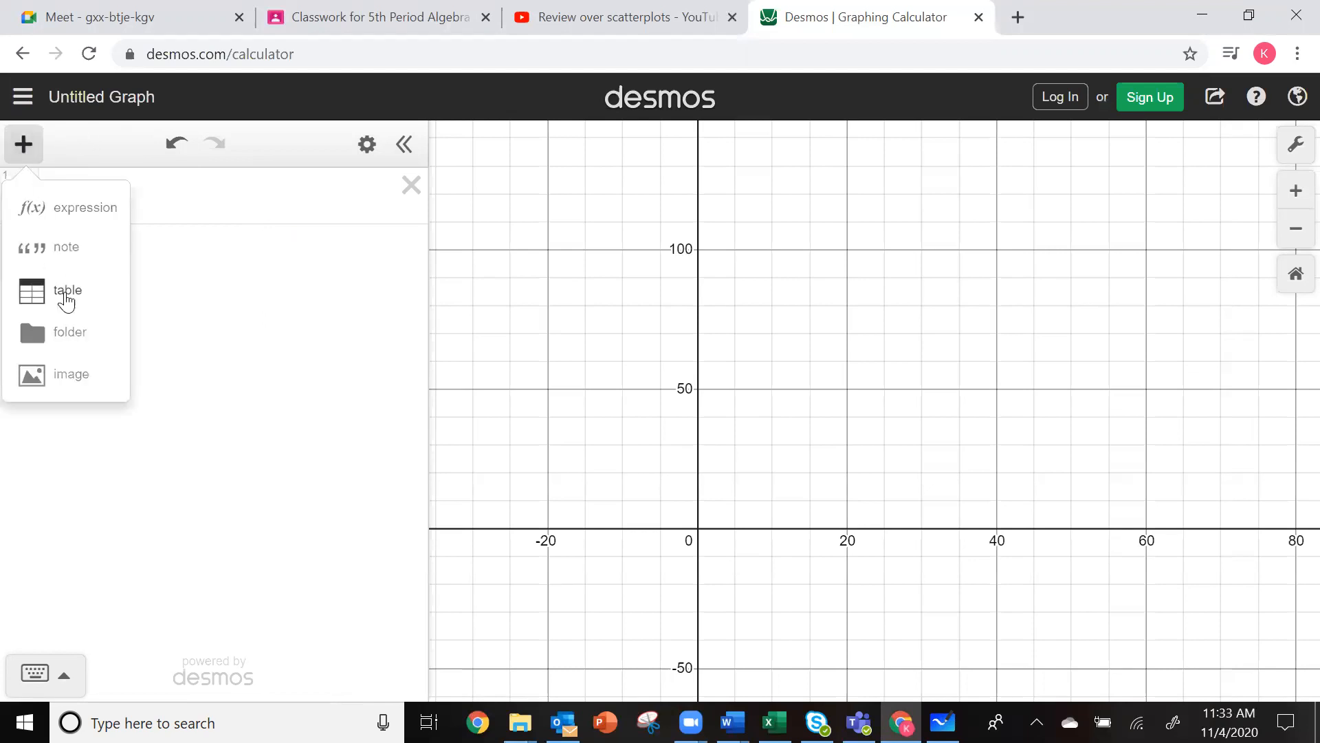
click(66, 292)
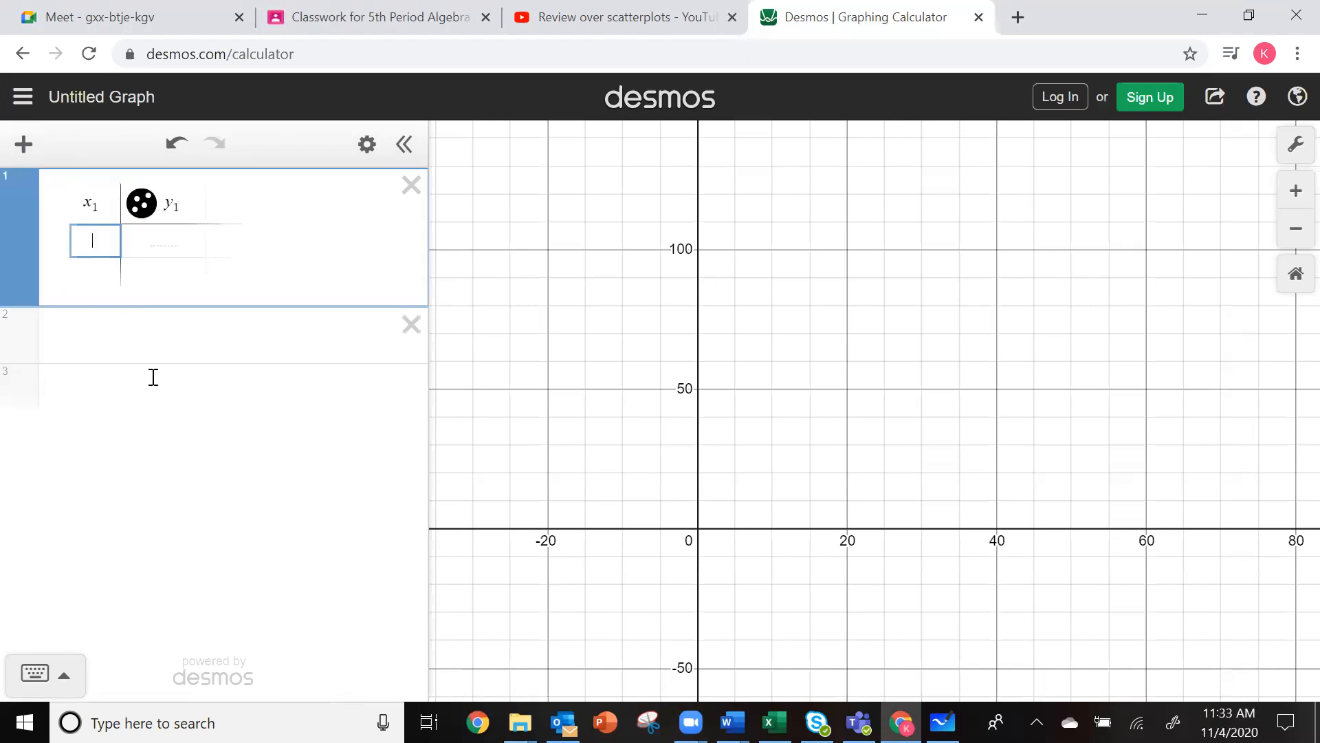
Check the worksheet's Year row and enter 1984, 1987 and 1990 as the first three x₁ values in Desmos
click(943, 722)
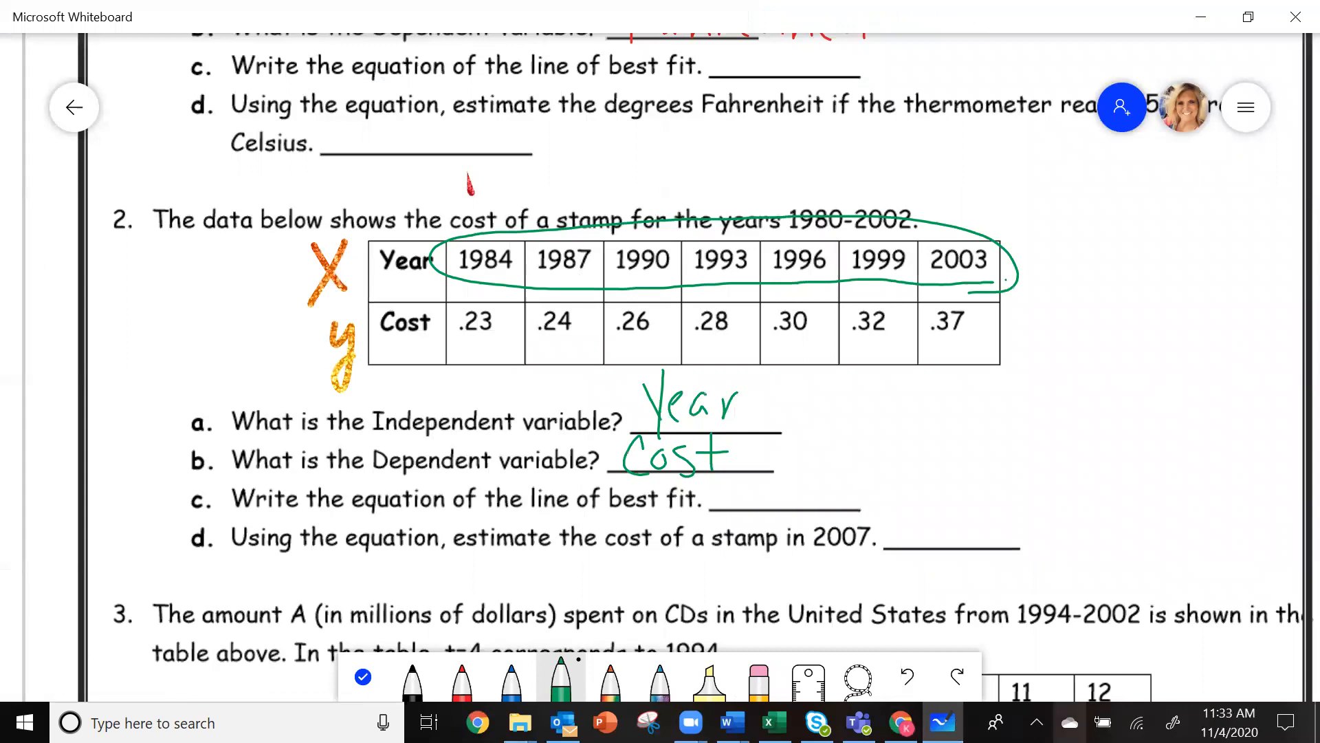
click(901, 722)
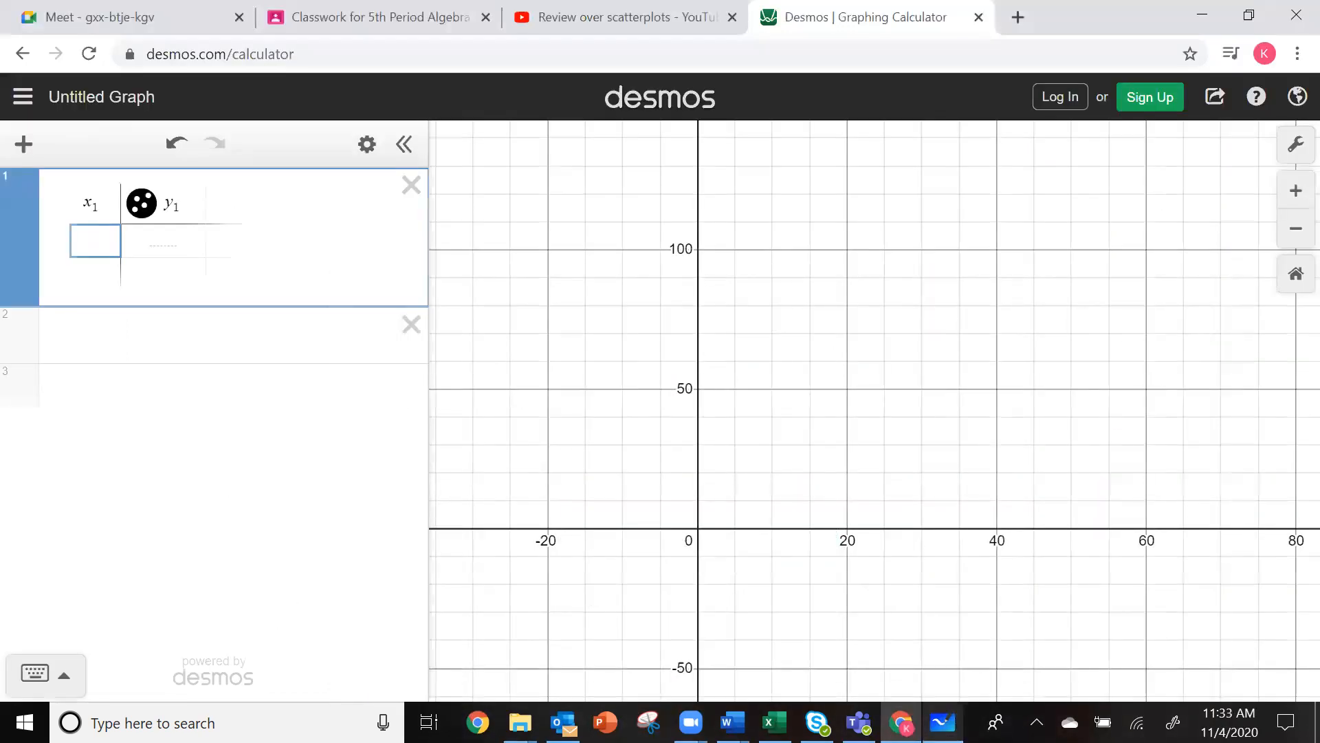
text(1984)
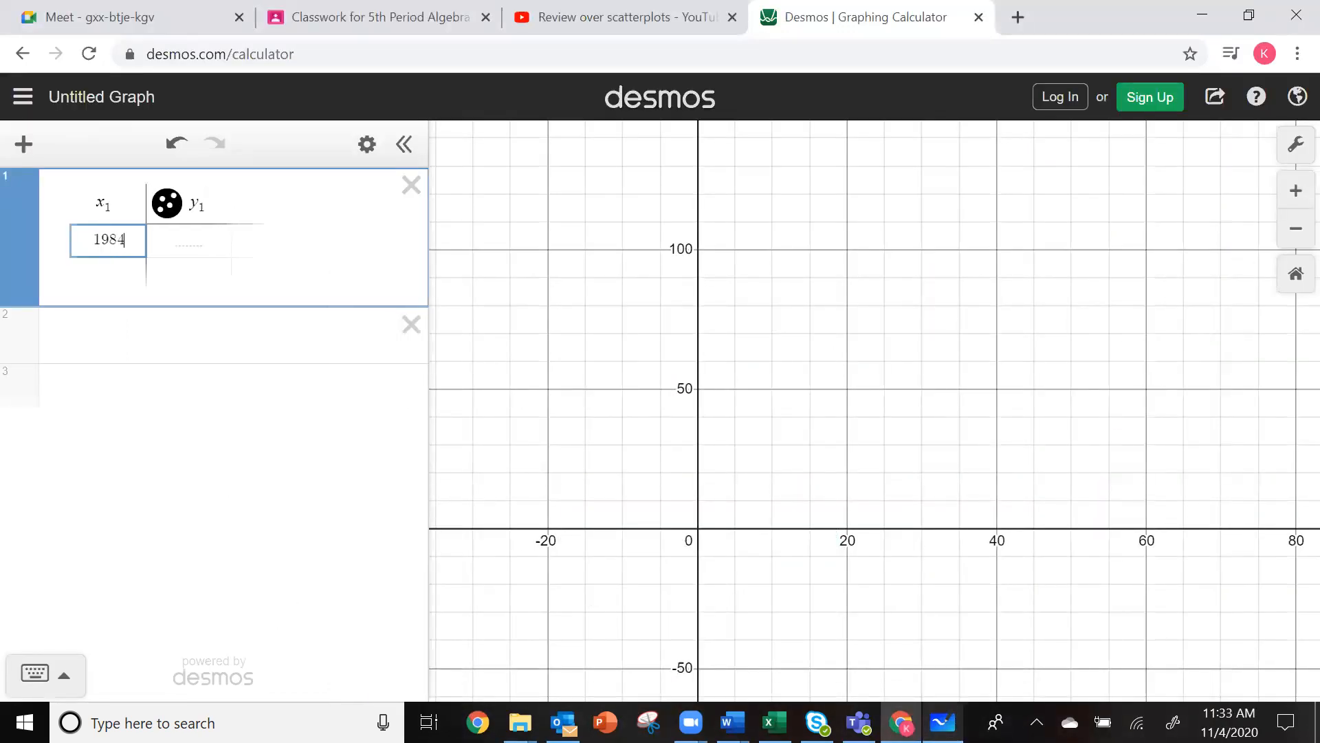
key(Return)
text(1987)
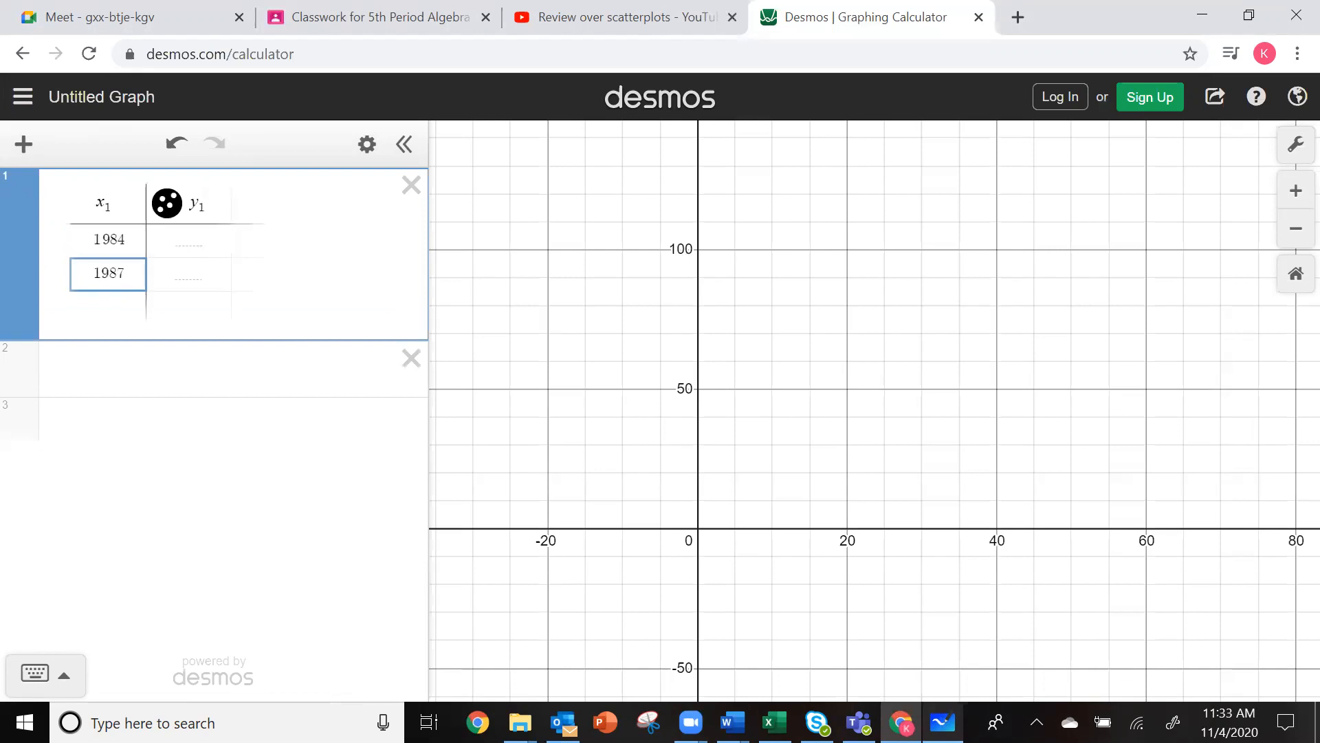
key(Return)
text(1)
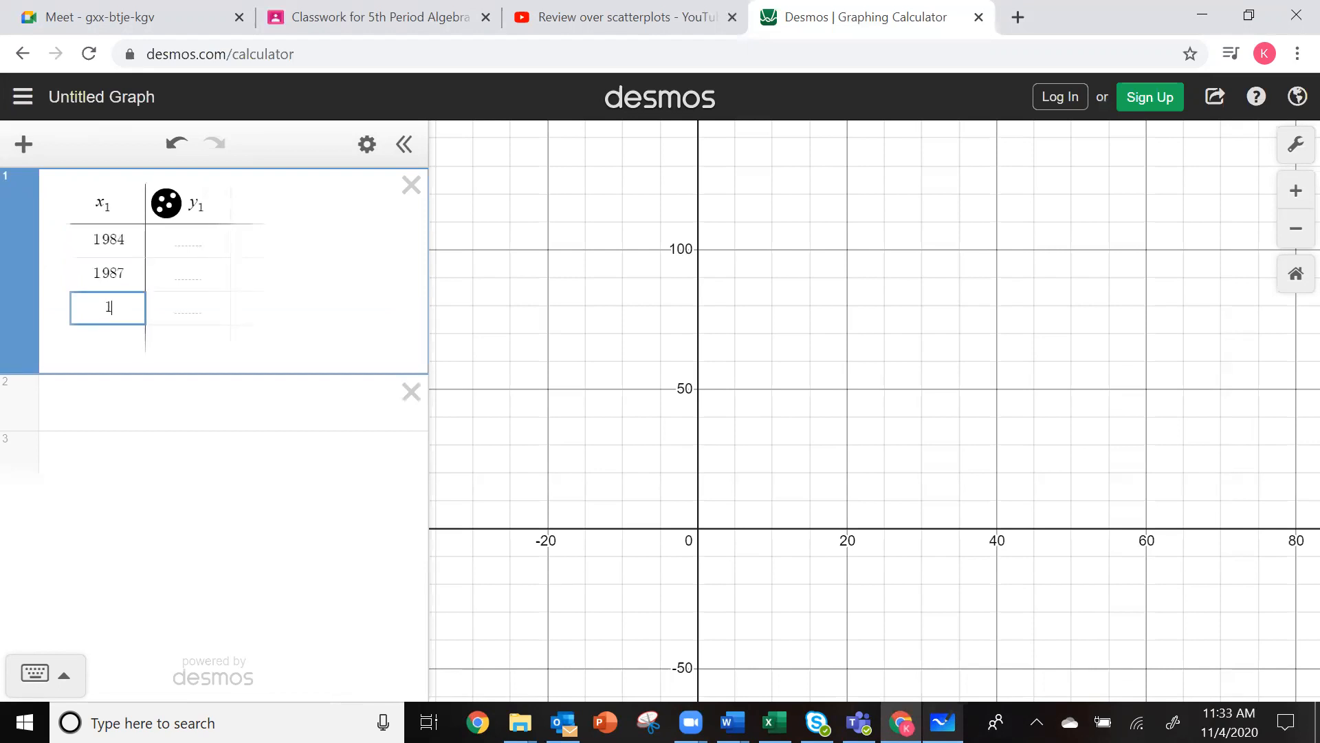
text(990)
key(Return)
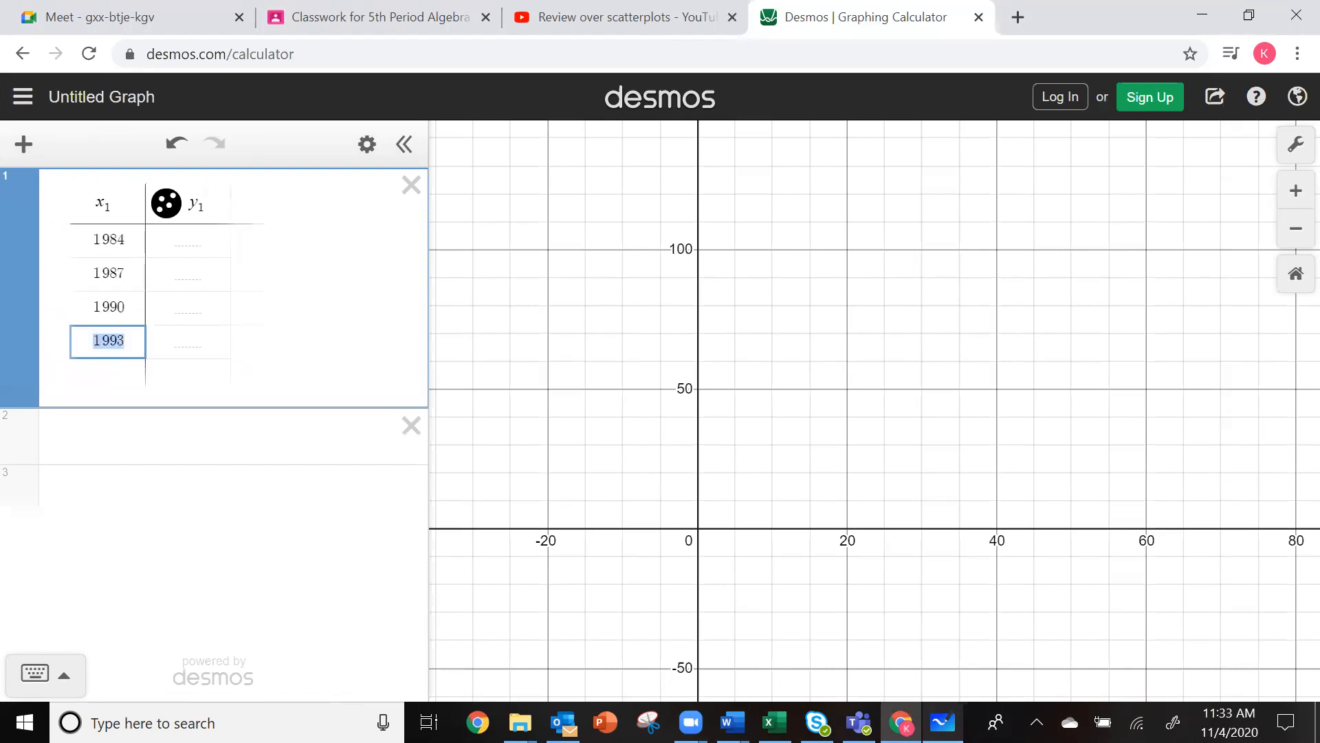
Check the worksheet's Year row and fill 1993, 1996 and 1999 into the x₁ column, continuing to a seventh row
key(alt+Tab)
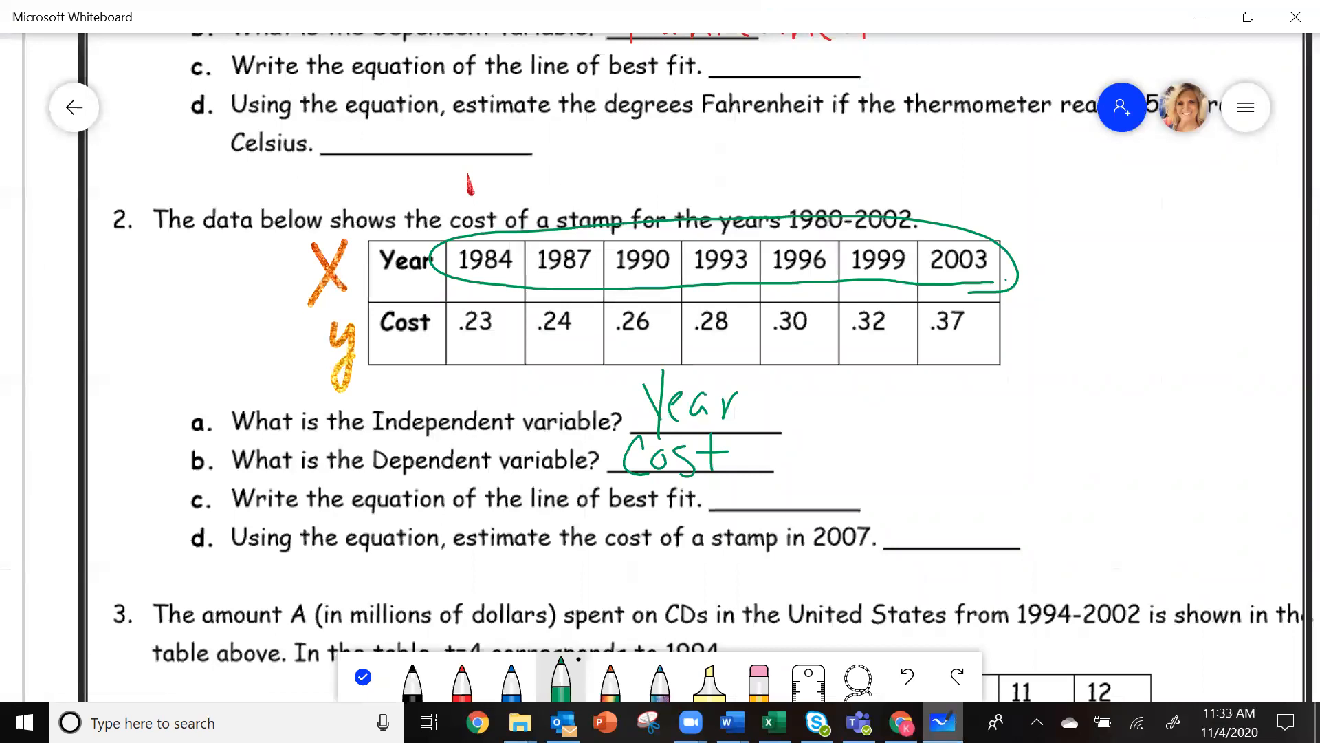
key(alt+Tab)
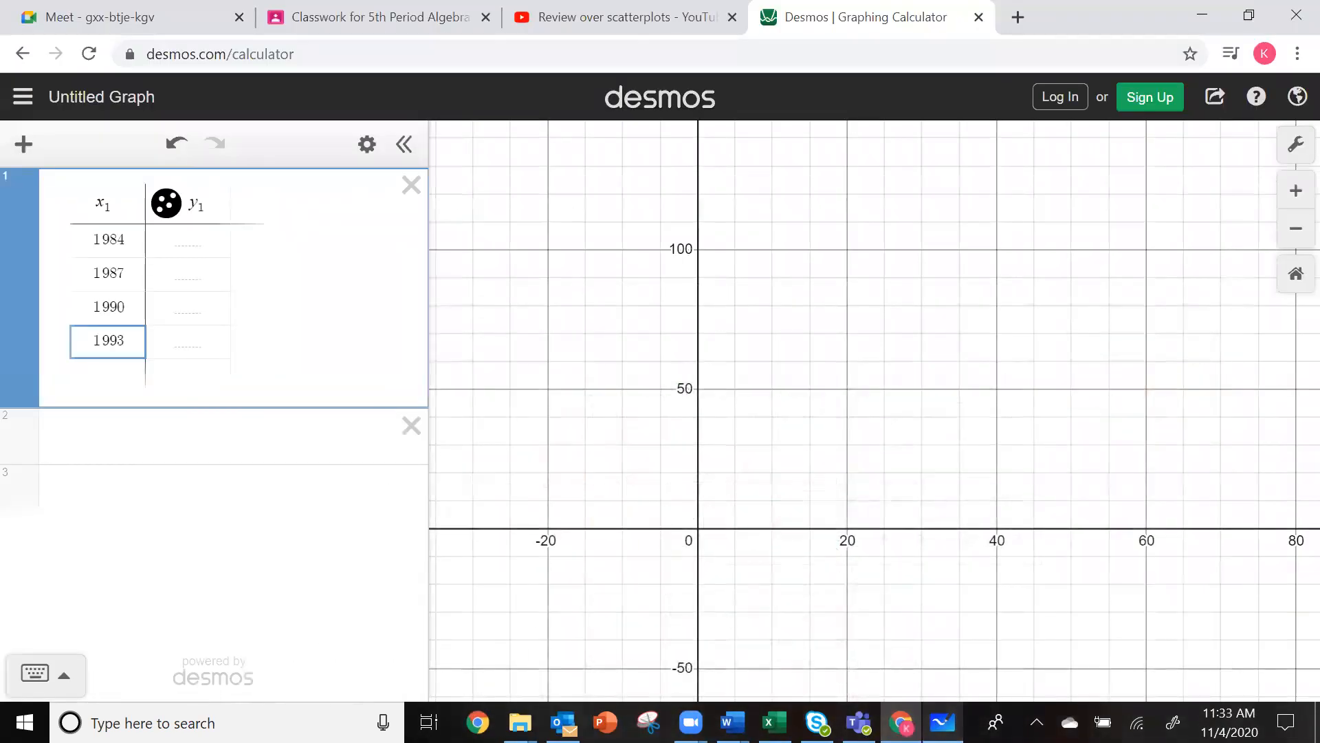
key(Return)
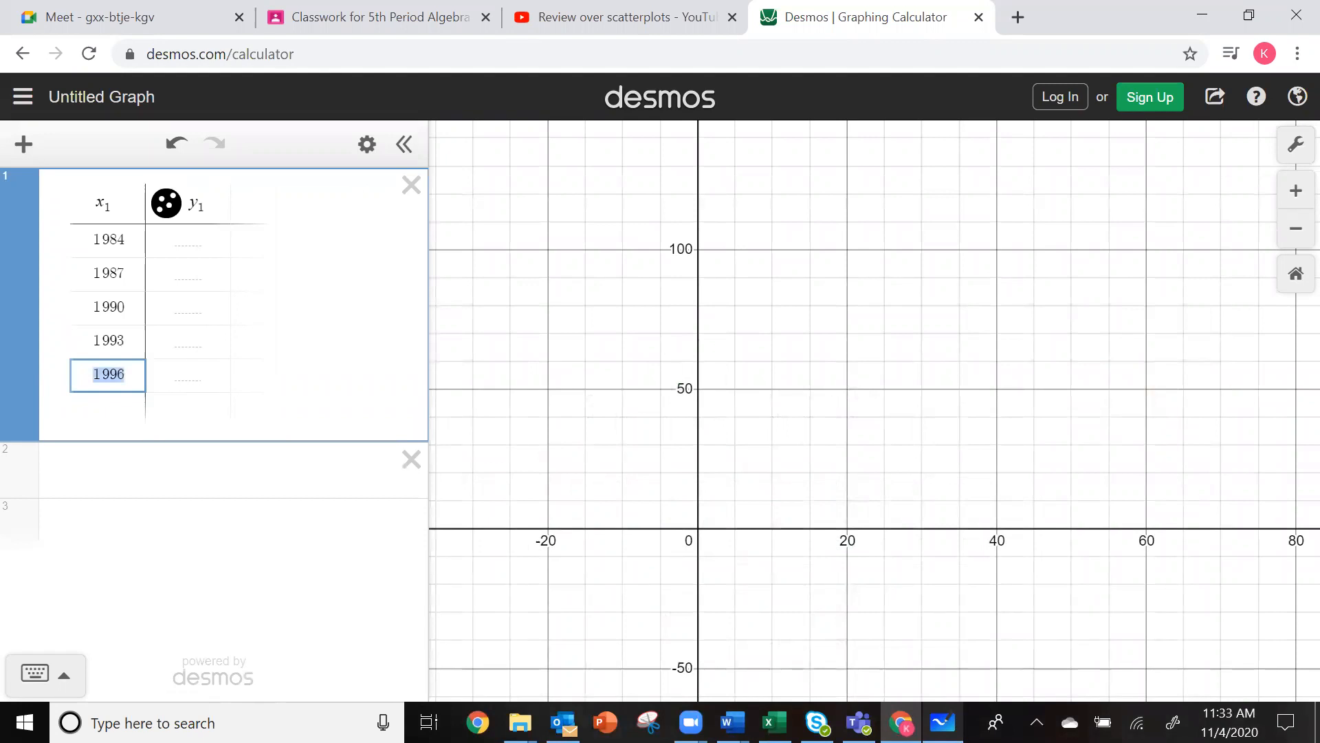
key(Return)
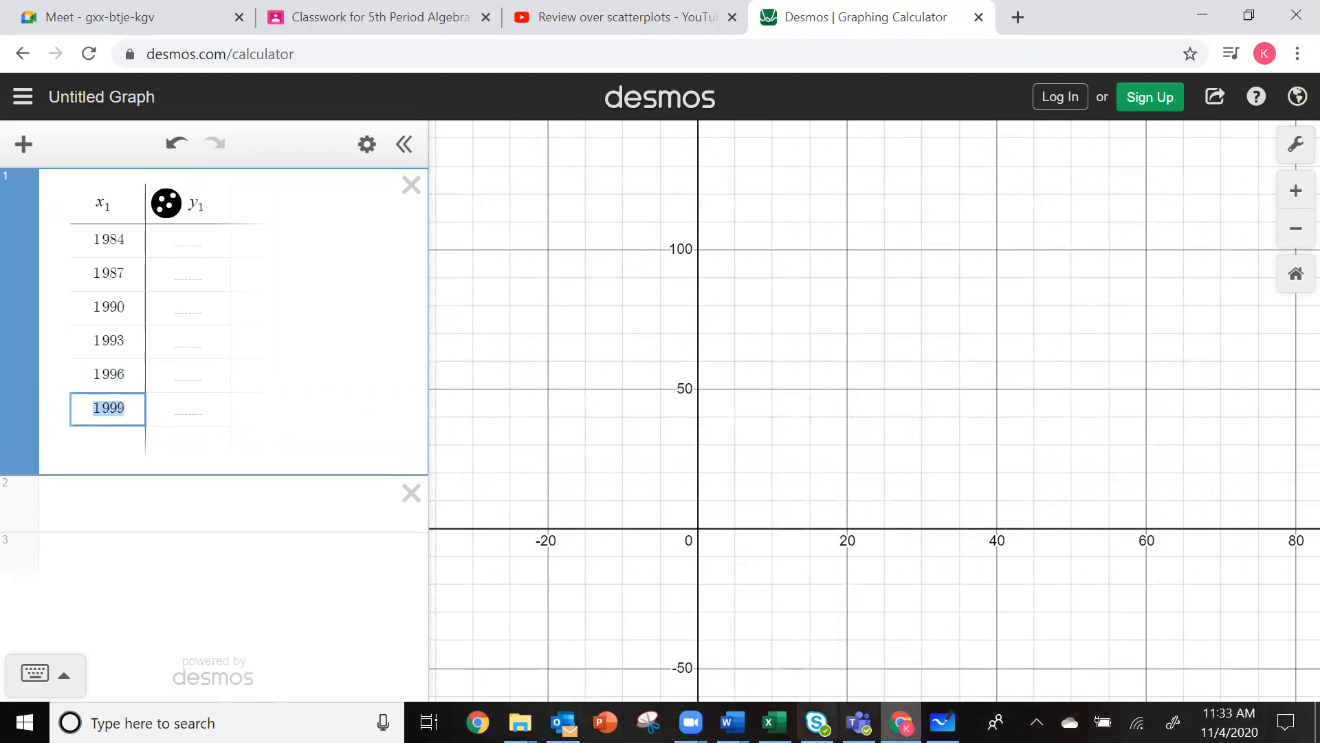
key(alt+Tab)
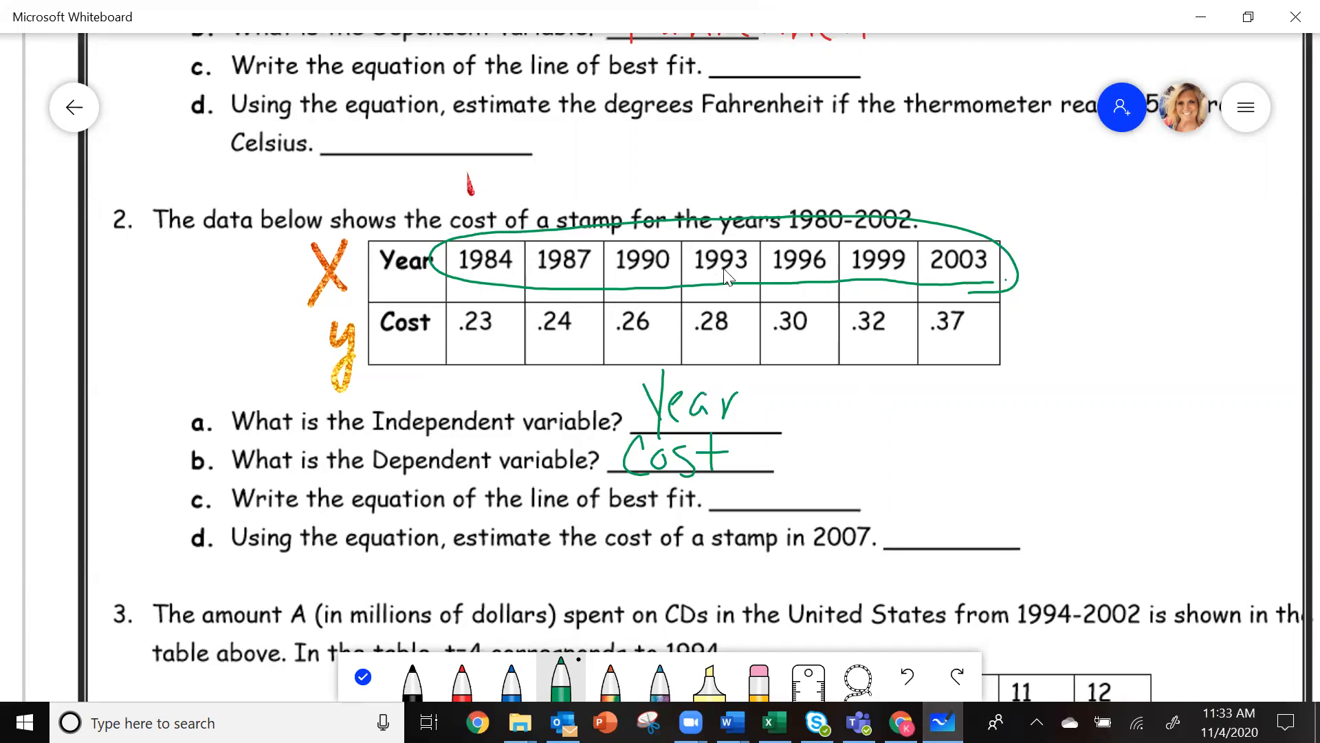
click(942, 722)
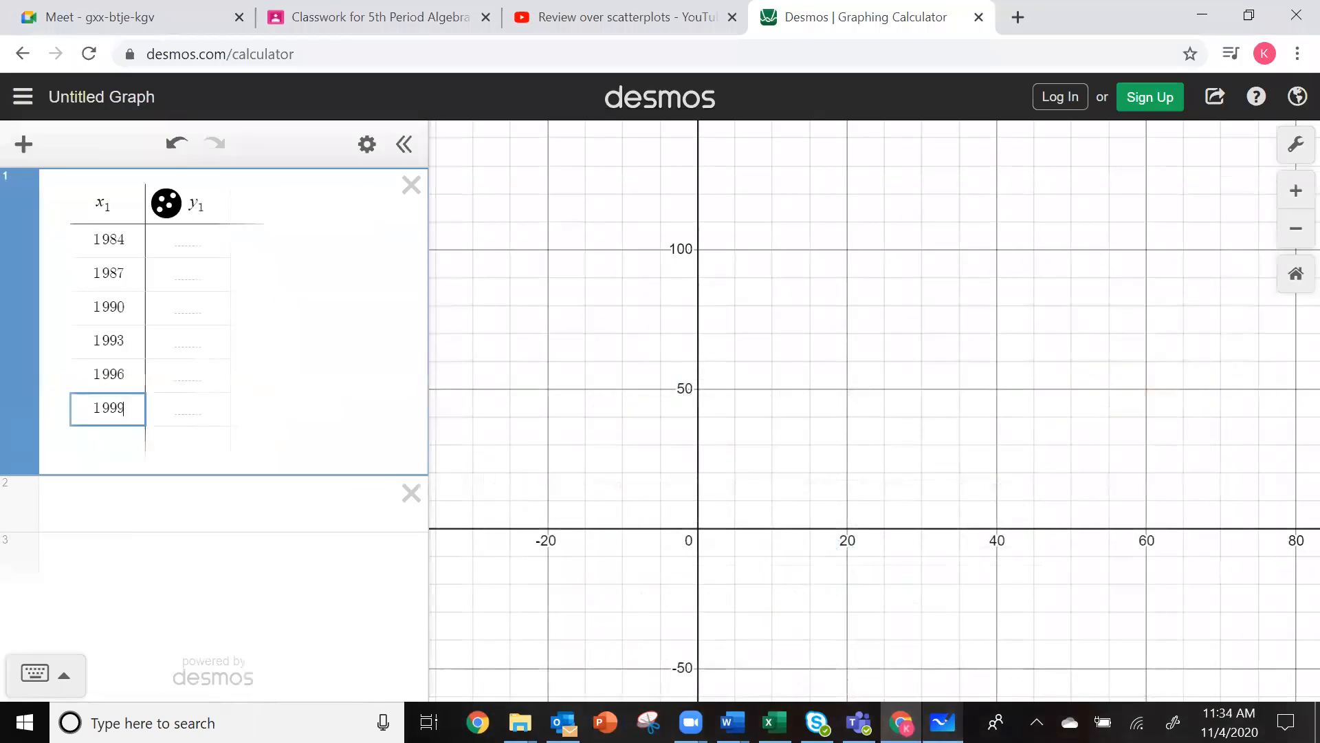
key(Return)
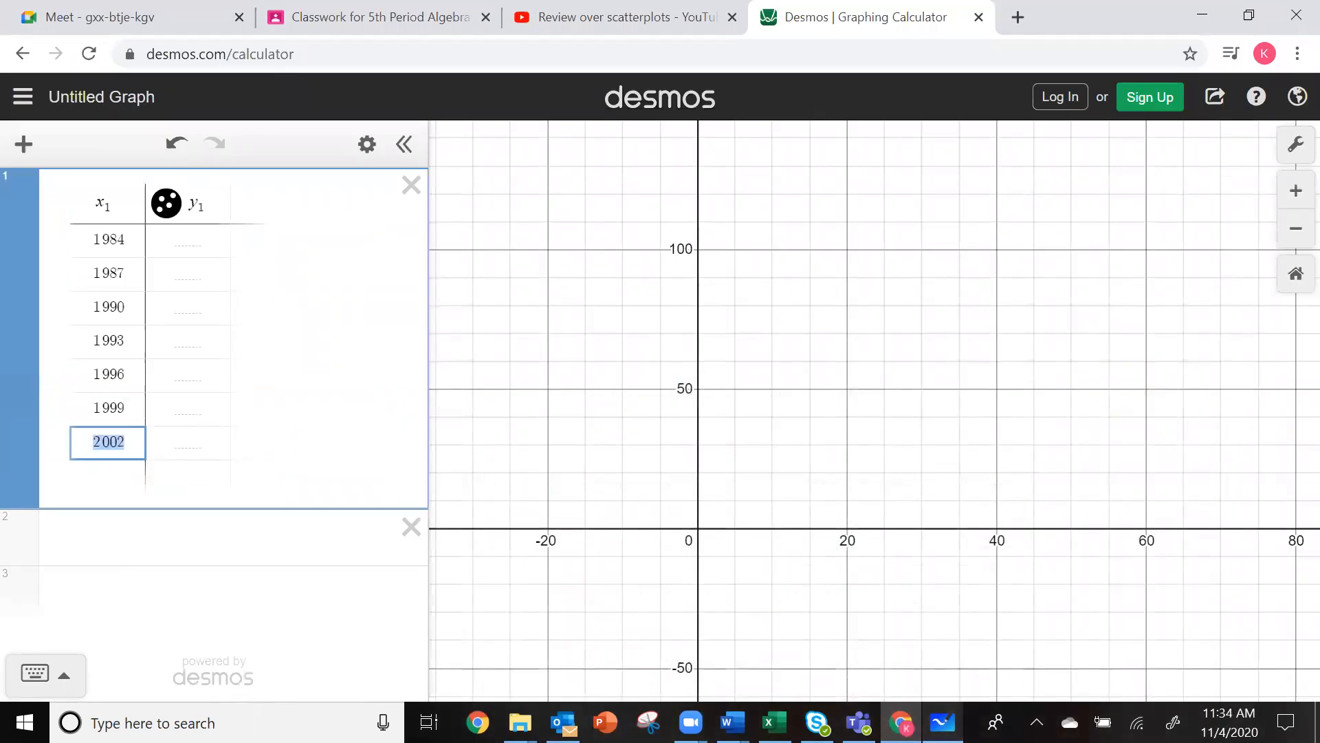
Switch to the whiteboard and erase the green circle's upper stroke that crosses problem 2's statement
click(942, 722)
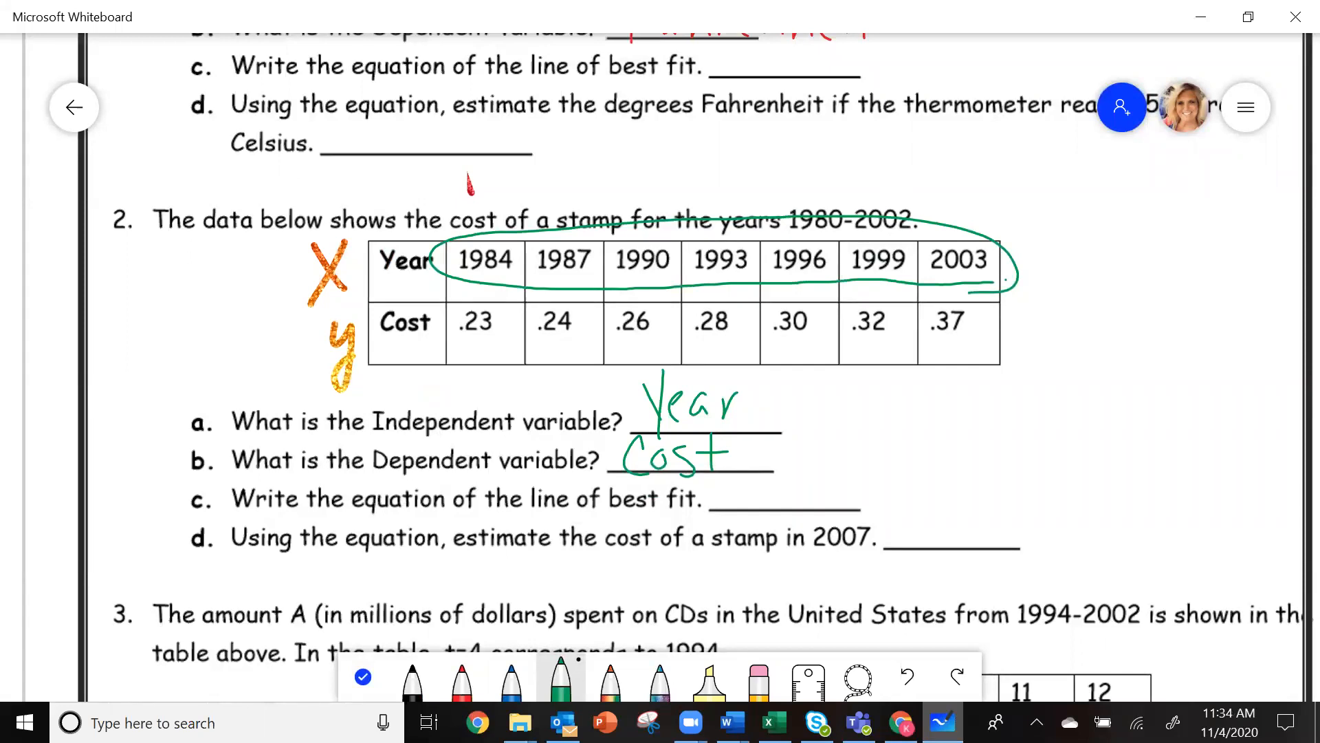
click(759, 677)
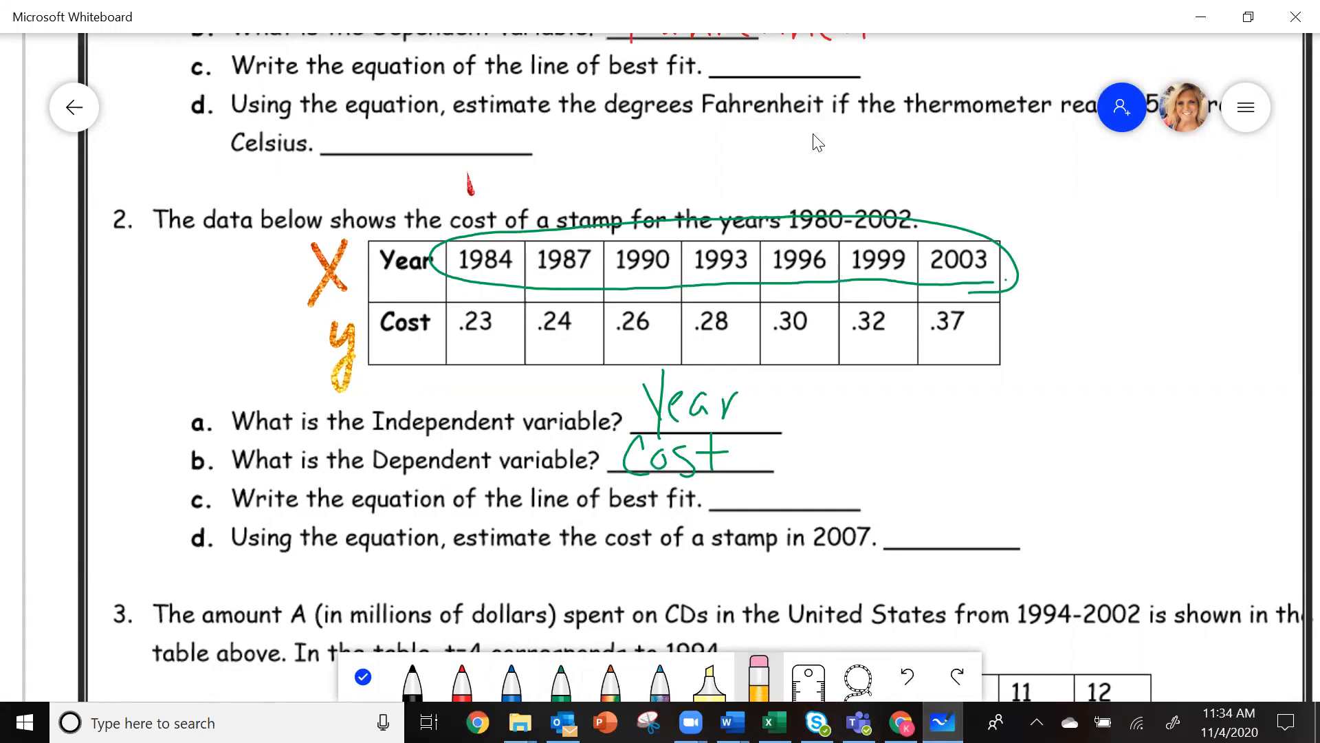
mouse_move(948, 224)
mouse_down()
mouse_move(813, 243)
mouse_move(634, 235)
mouse_up()
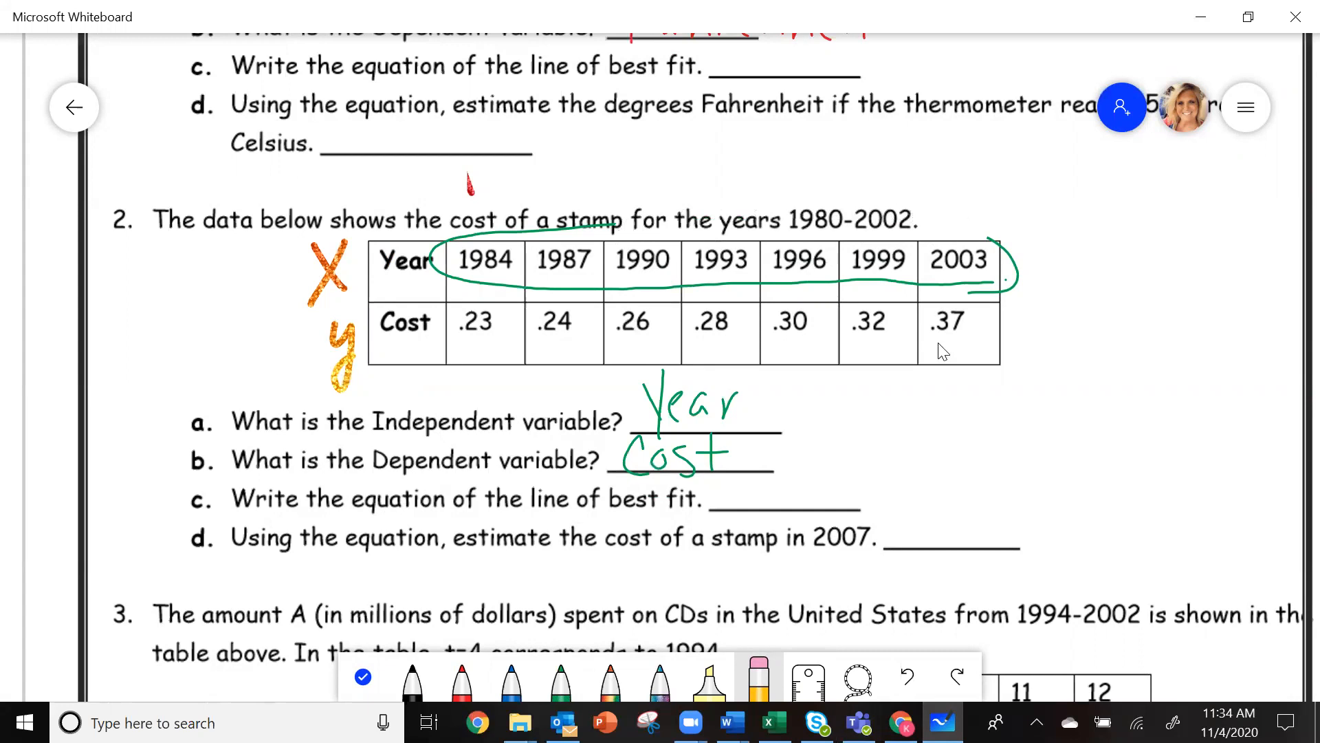
Return to Desmos and change the last x₁ value to 2003
click(900, 722)
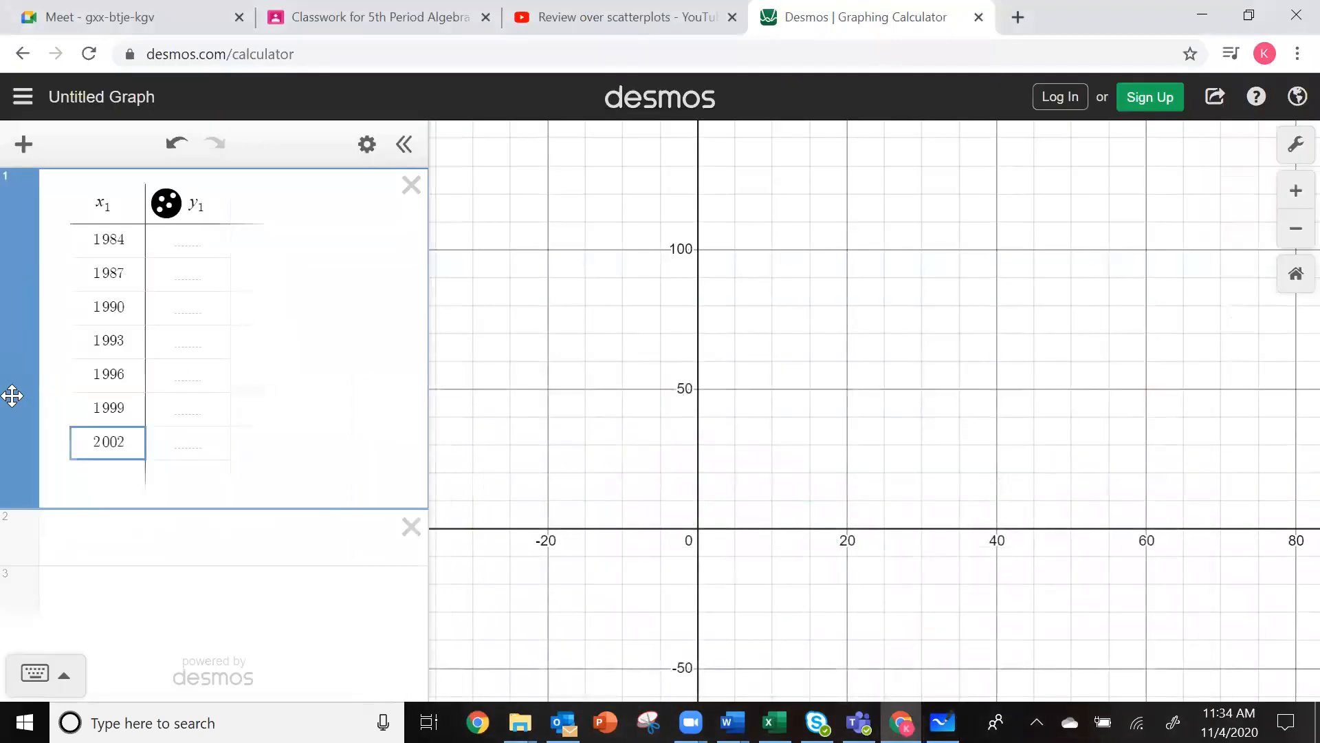
key(BackSpace)
text(3)
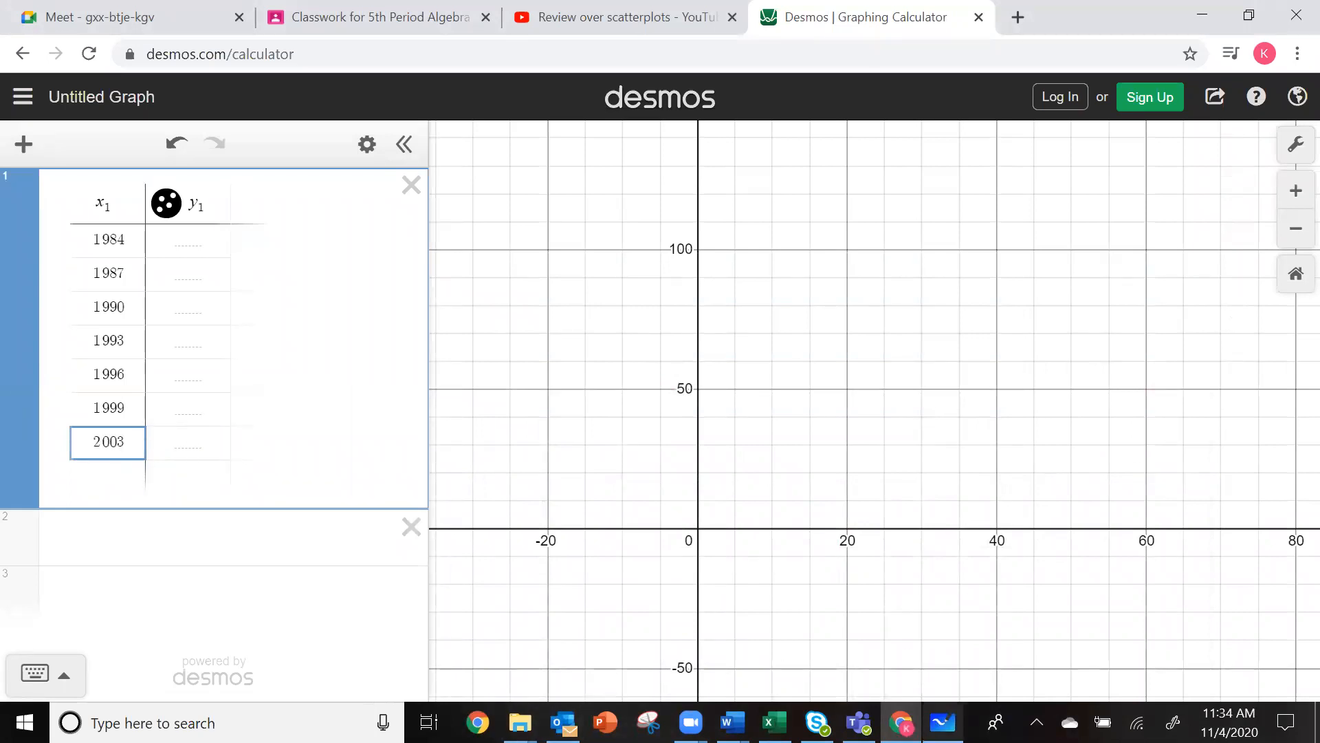
On the whiteboard, circle problem 2's row of cost values with the rainbow pen
click(942, 722)
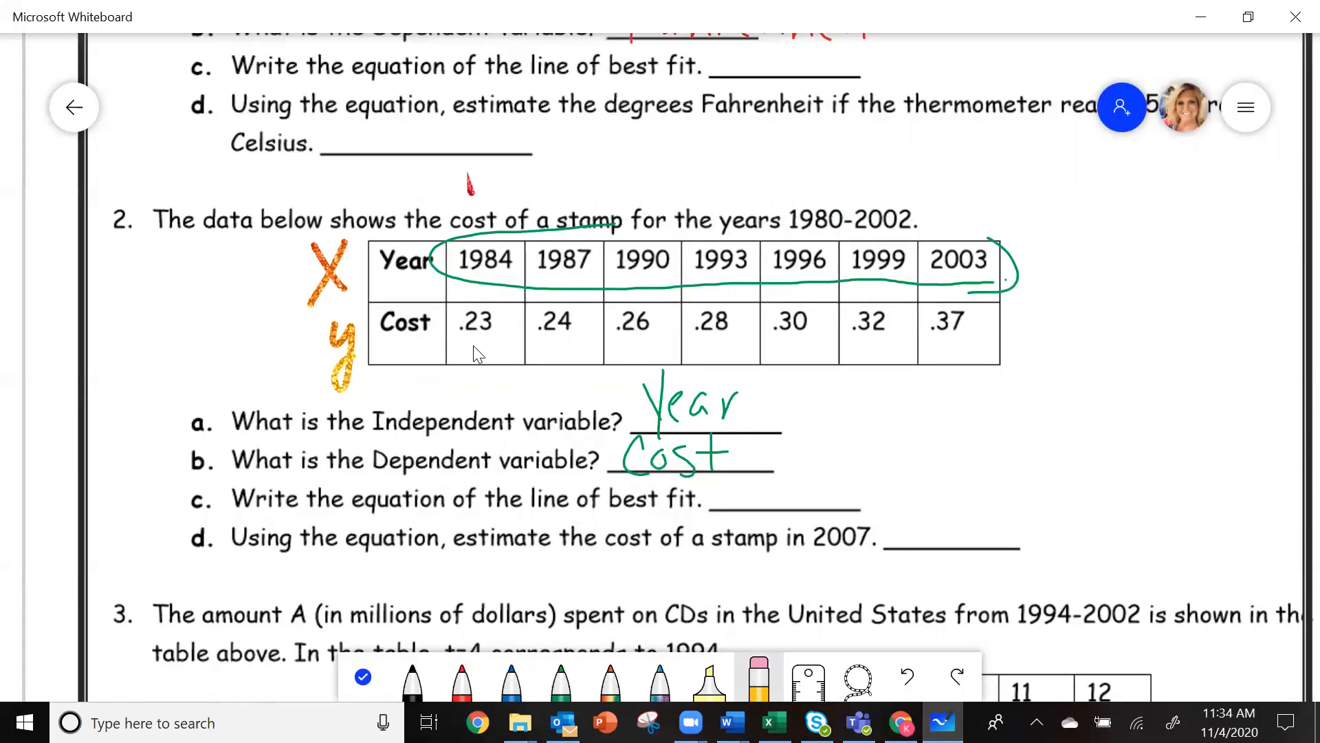
click(610, 677)
mouse_move(984, 354)
mouse_down()
mouse_move(765, 385)
mouse_move(454, 358)
mouse_move(613, 296)
mouse_move(984, 297)
mouse_move(966, 383)
mouse_up()
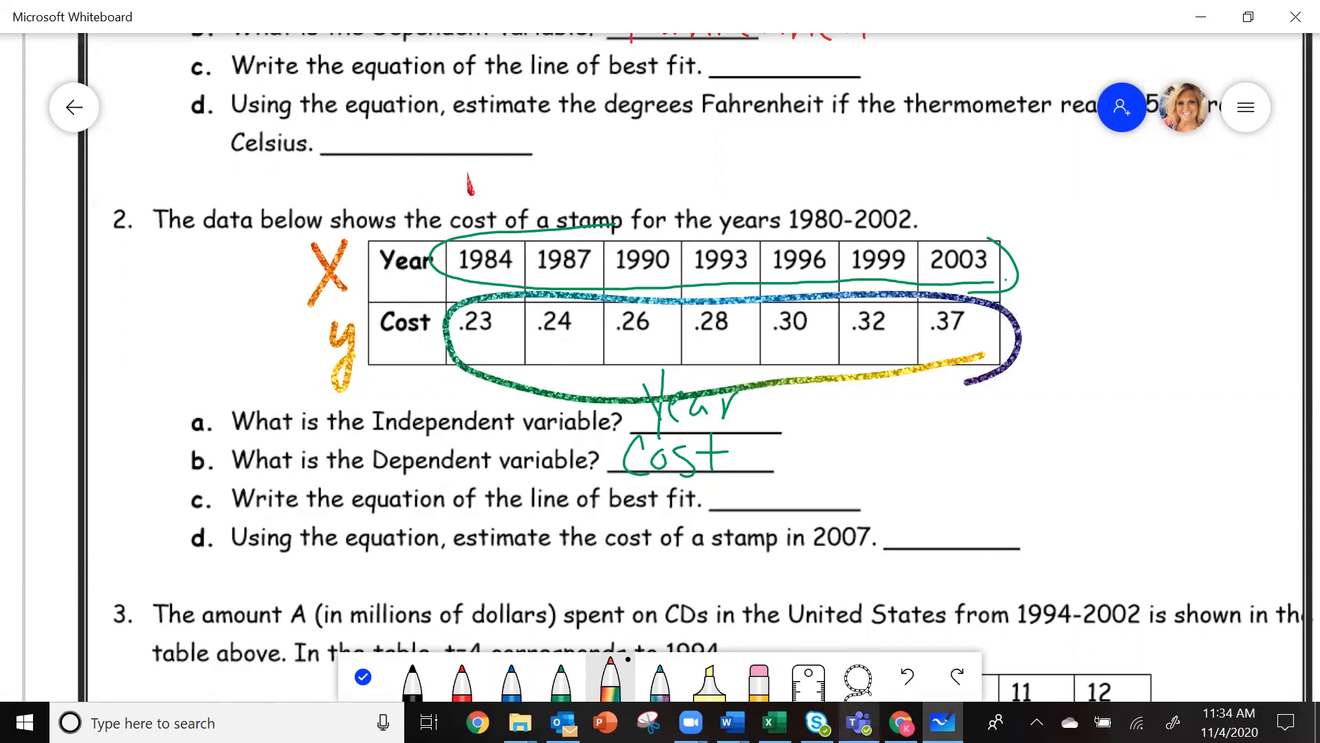
Return to Desmos and enter .23 and .24 as the y₁ values for 1984 and 1987
click(901, 722)
click(184, 246)
text(23)
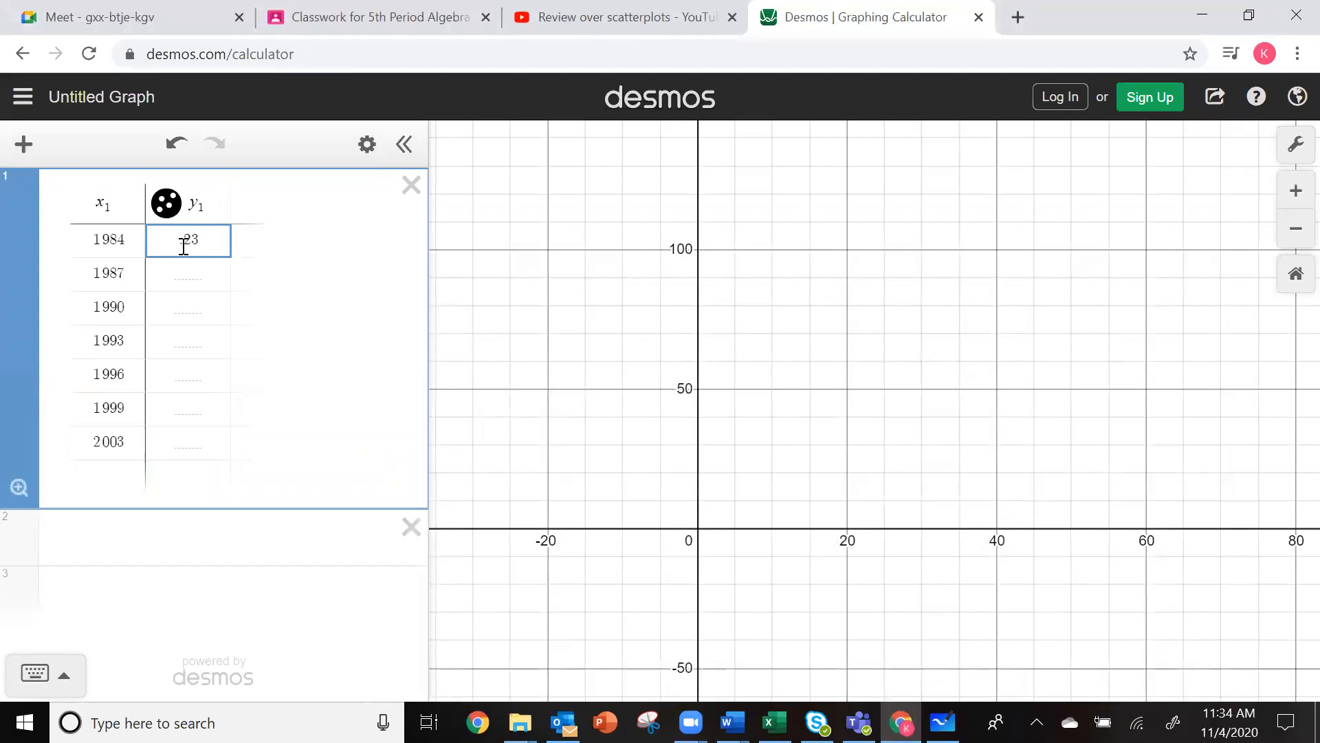
key(Return)
text(.24)
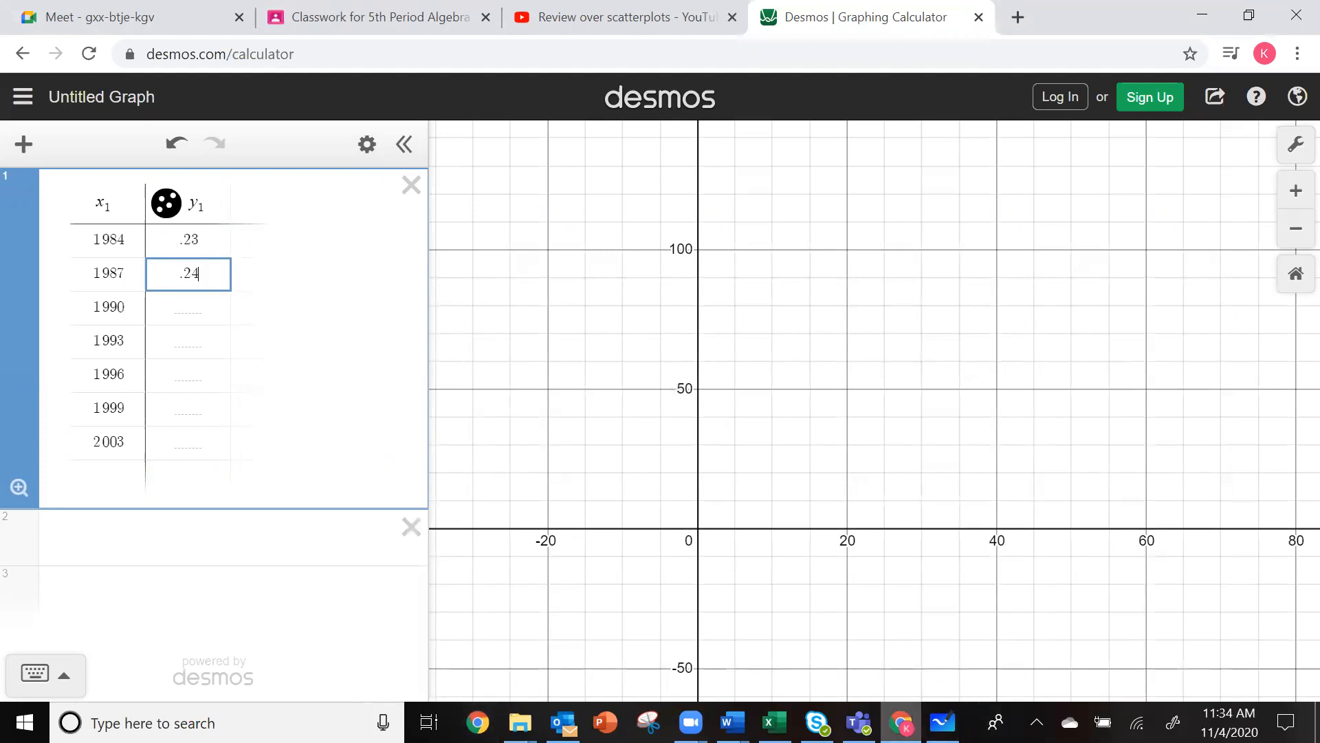
Check the worksheet's Cost row and enter .26 and .28 as the y₁ values for 1990 and 1993 in Desmos
click(940, 713)
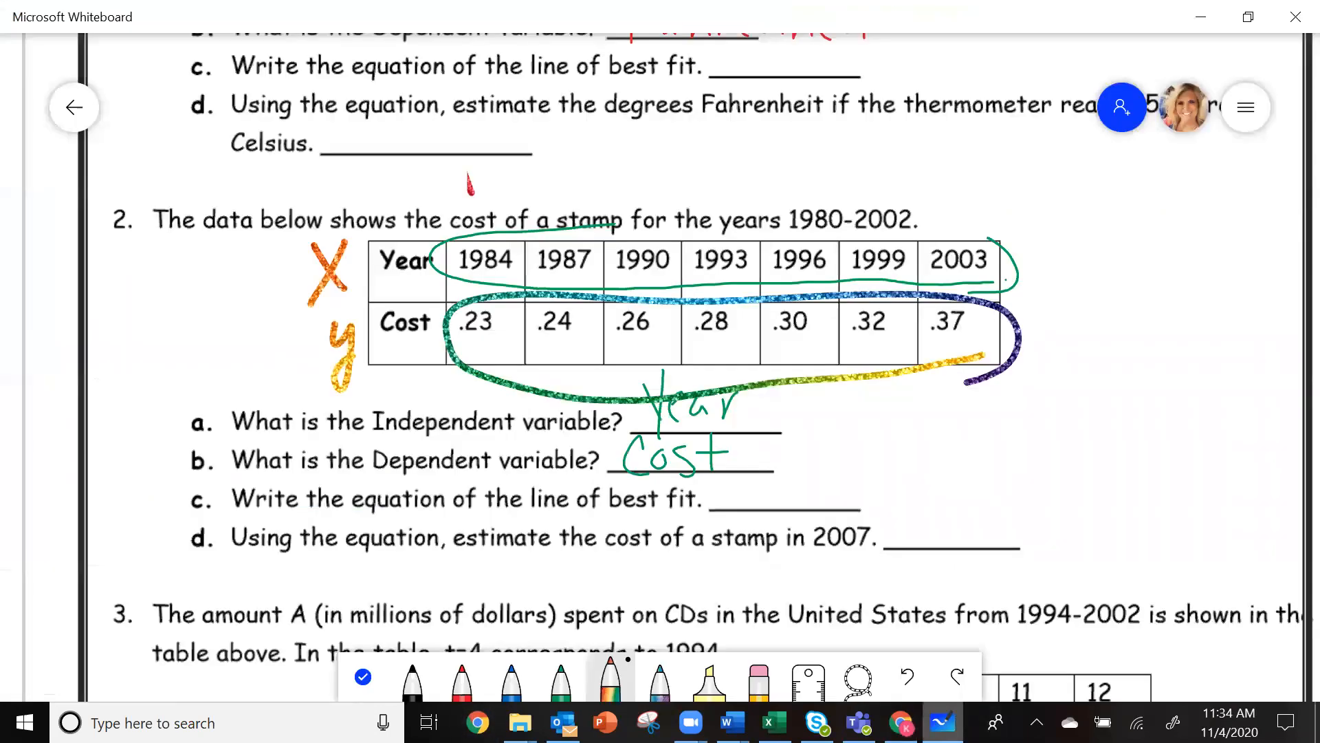
key(alt+Tab)
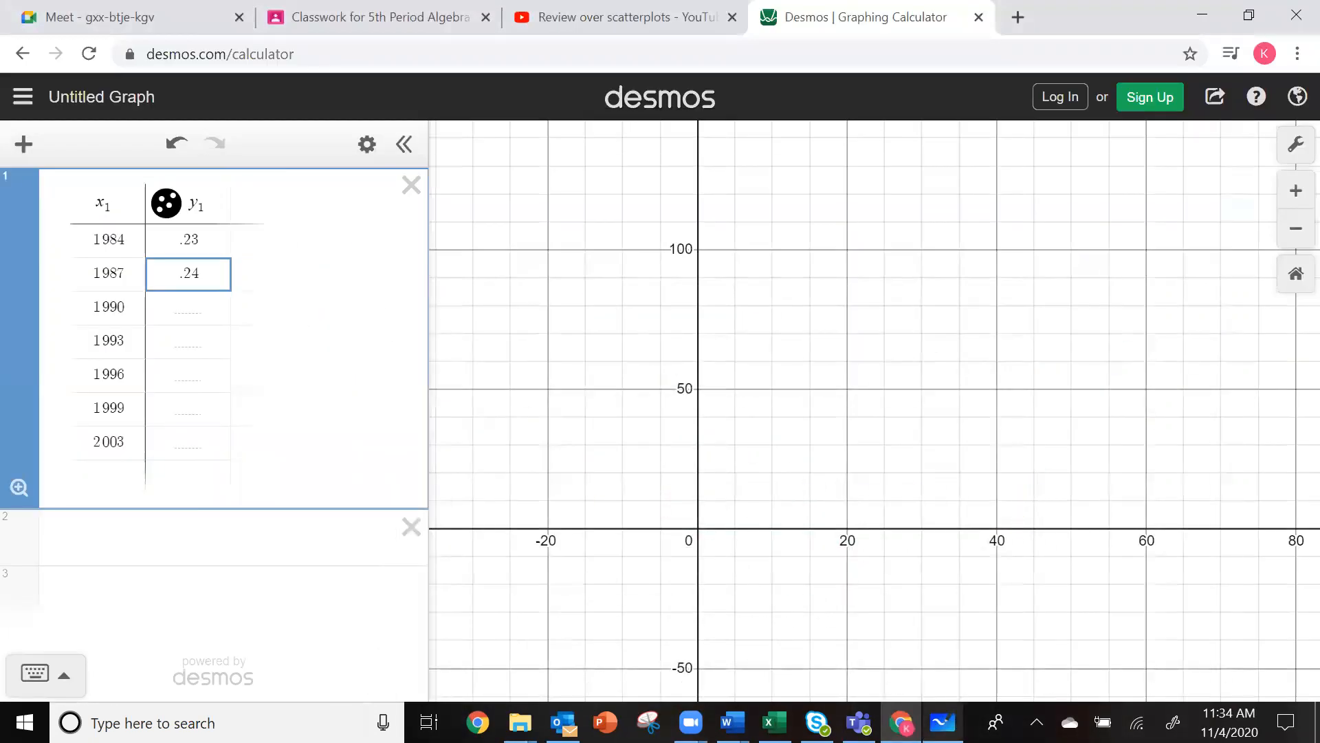
key(Return)
text(.26)
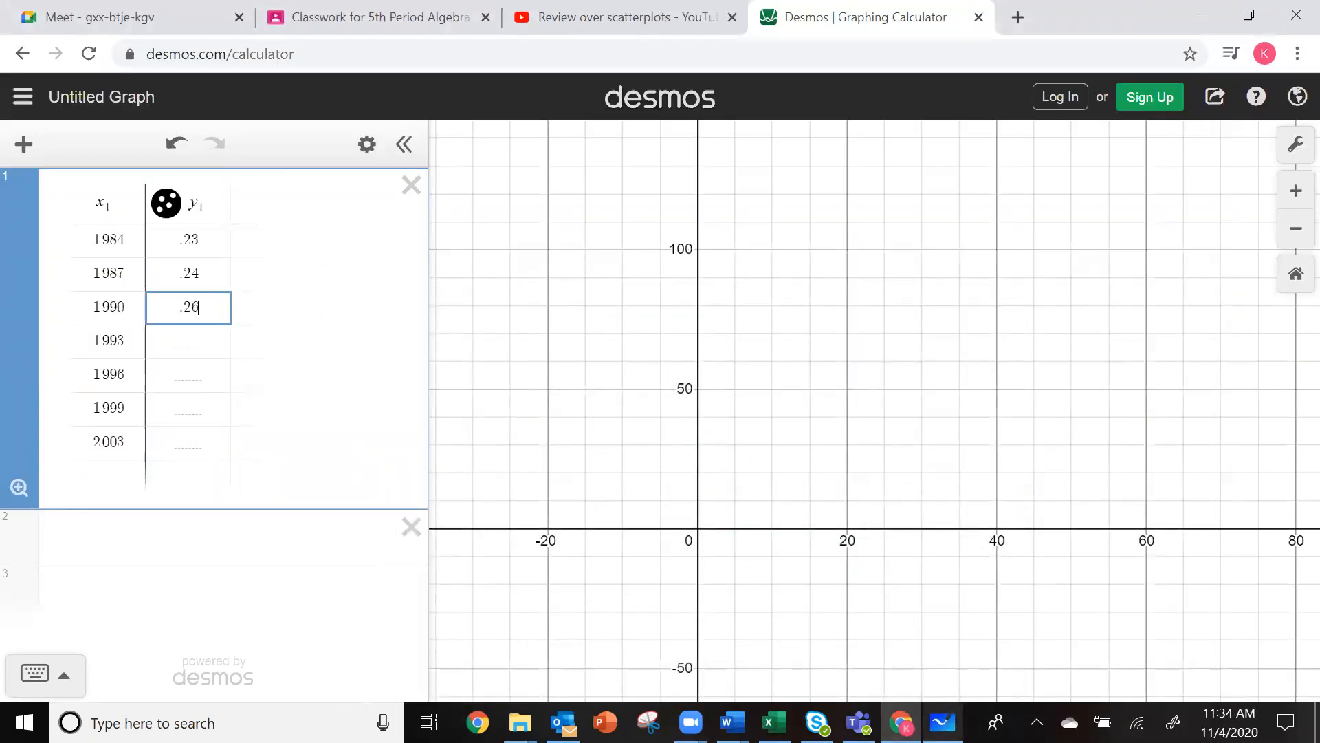
key(Return)
text(.28)
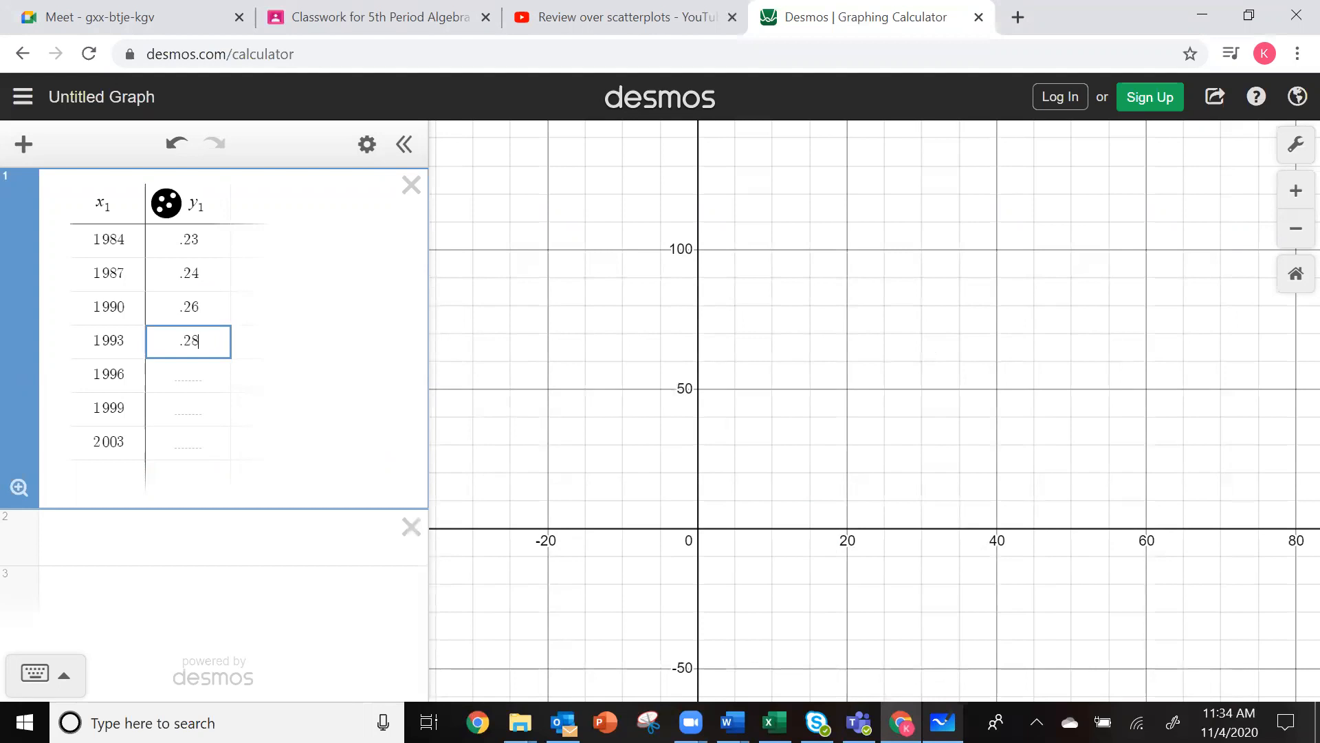
key(Return)
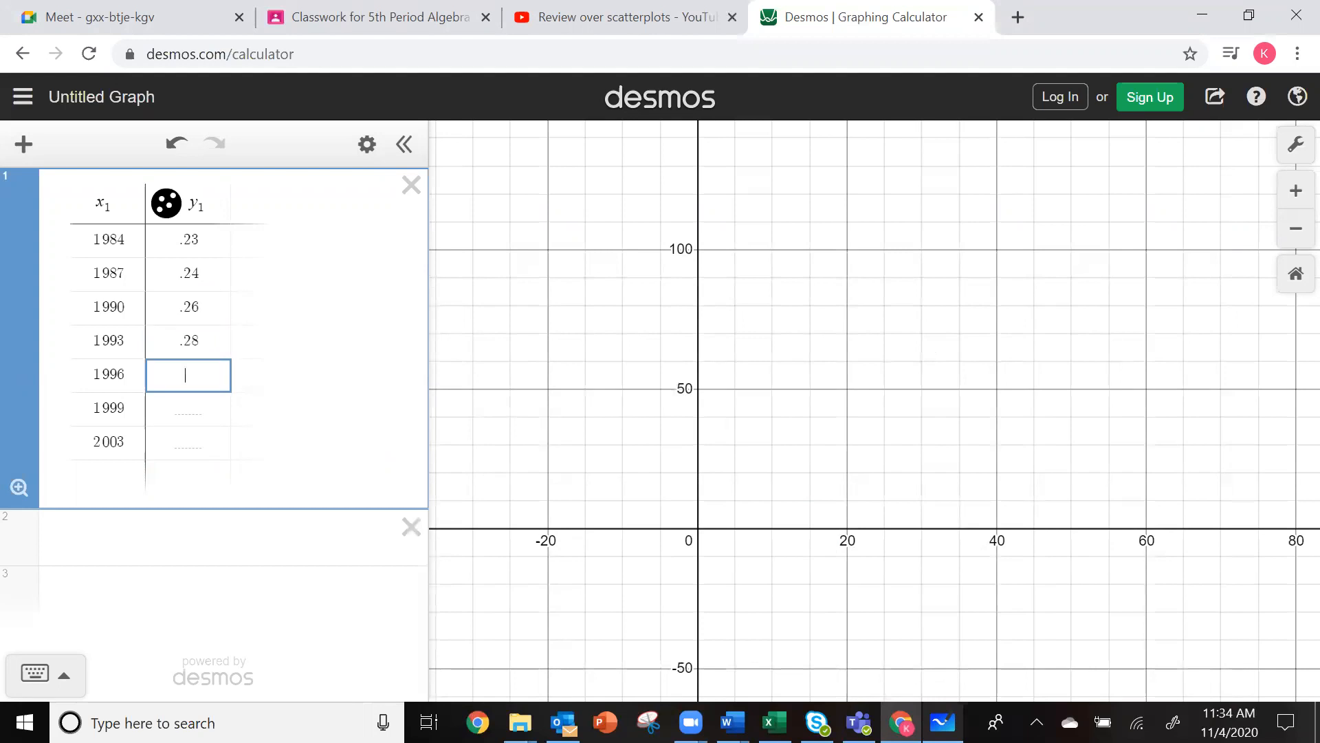
Check the worksheet's remaining costs and enter .30, .32 and .37 as the y₁ values for 1996, 1999 and 2003
key(alt+Tab)
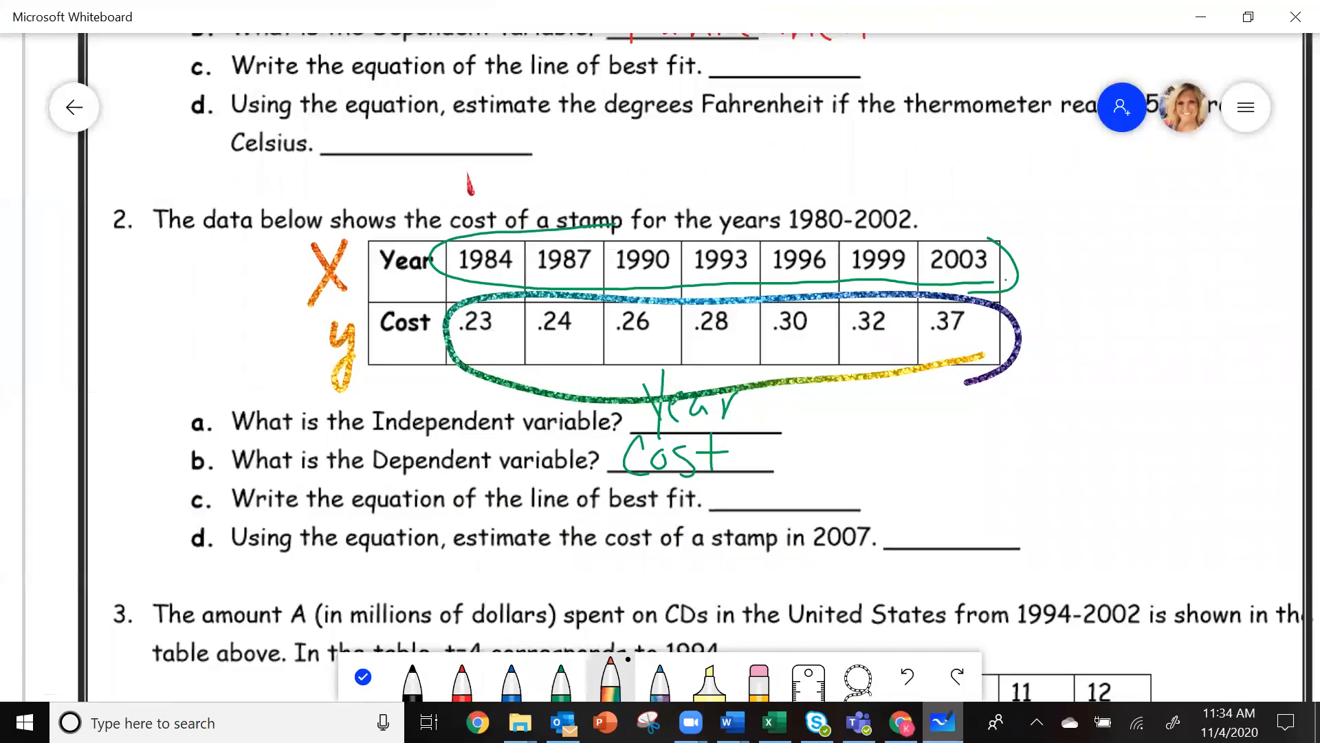
key(alt+Tab)
text(.30)
key(Down)
text(.32)
key(Down)
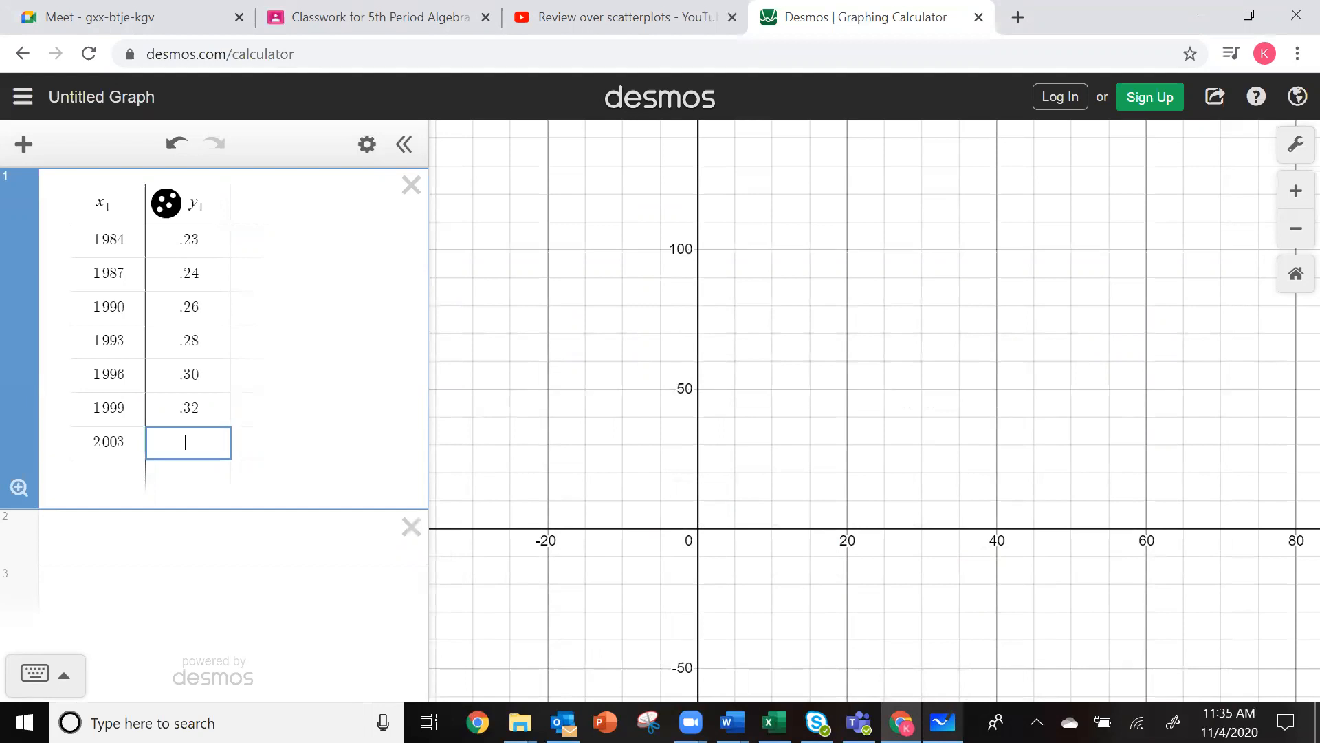
key(alt+Tab)
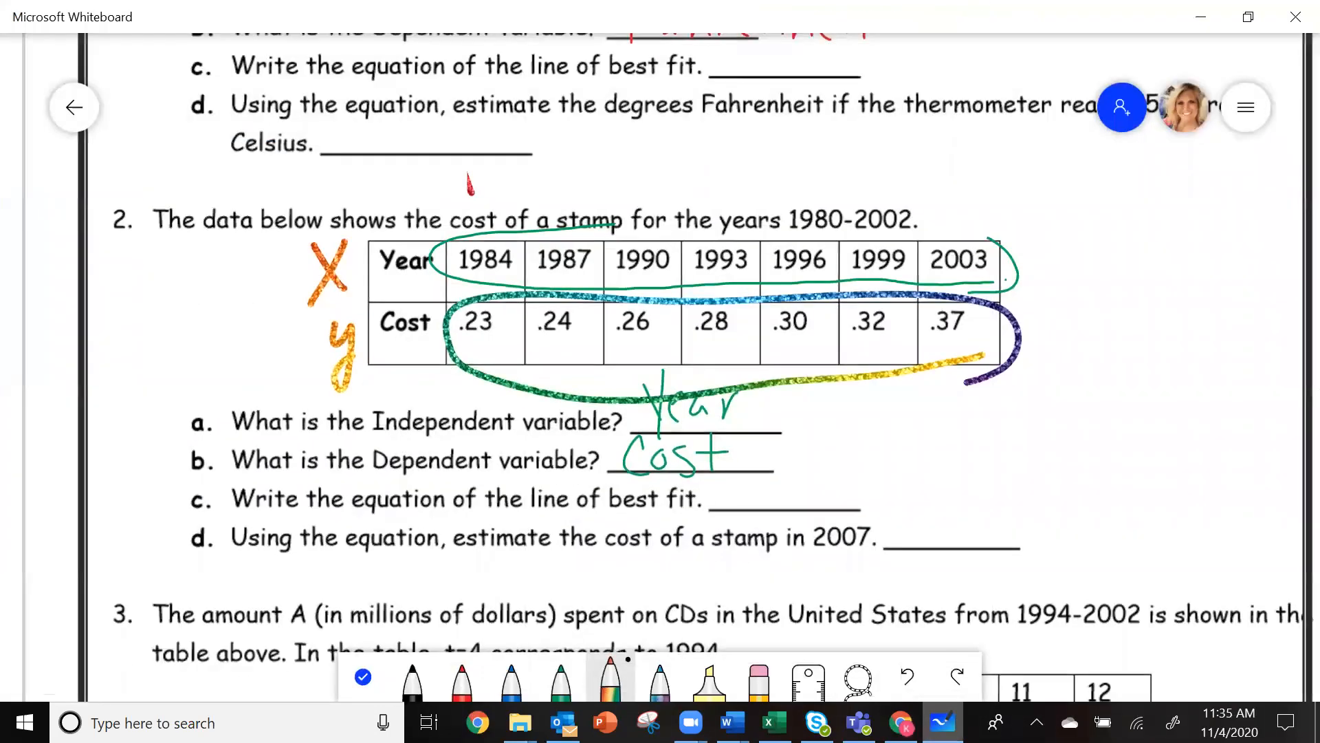
key(alt+Tab)
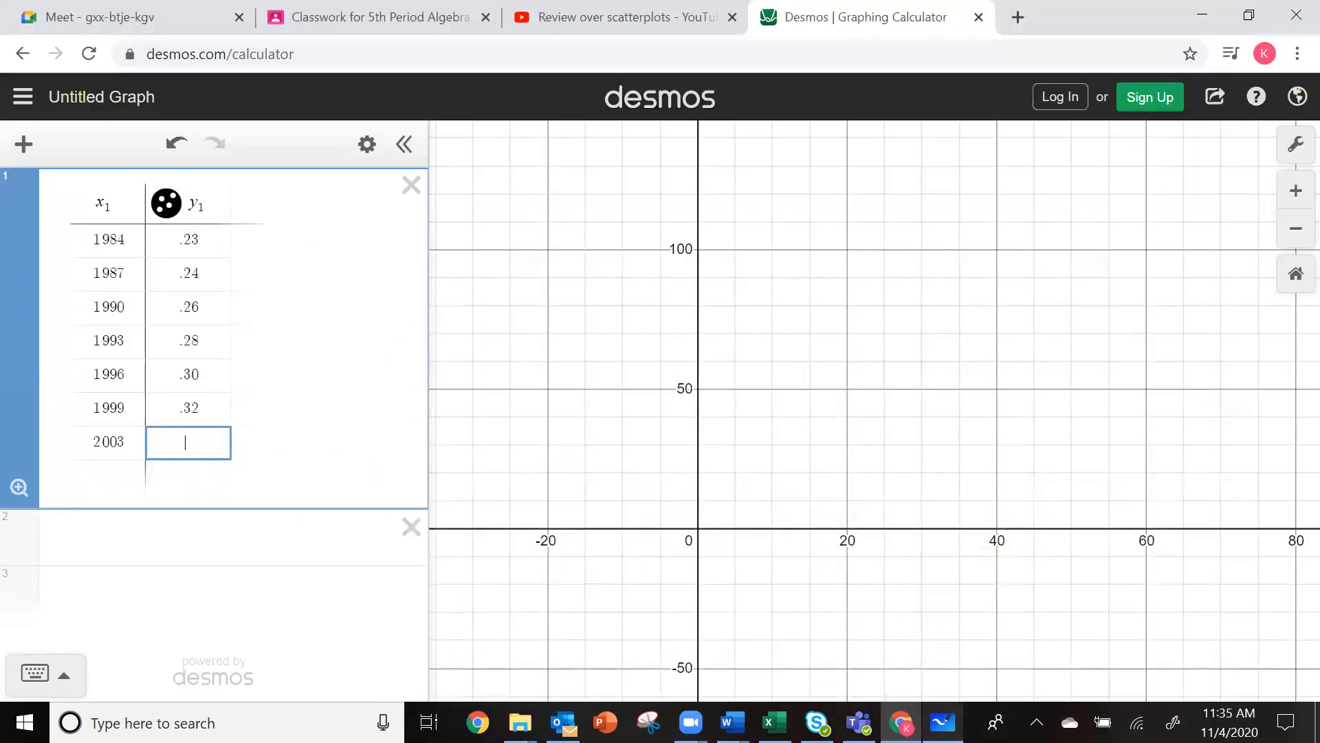
text(.37)
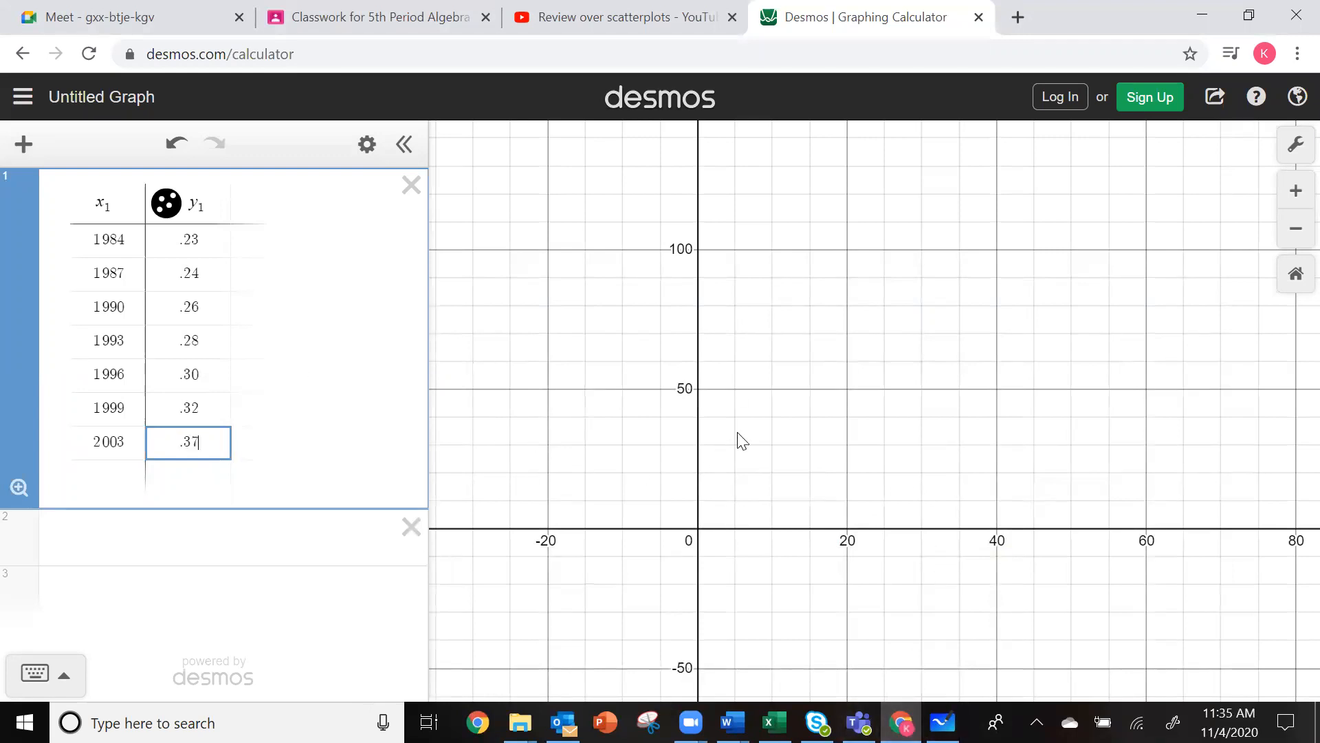
Set the graph's x-axis range from 1980 to 2005 in the graph settings
scroll(745, 426, up, 1)
scroll(743, 422, down, 5)
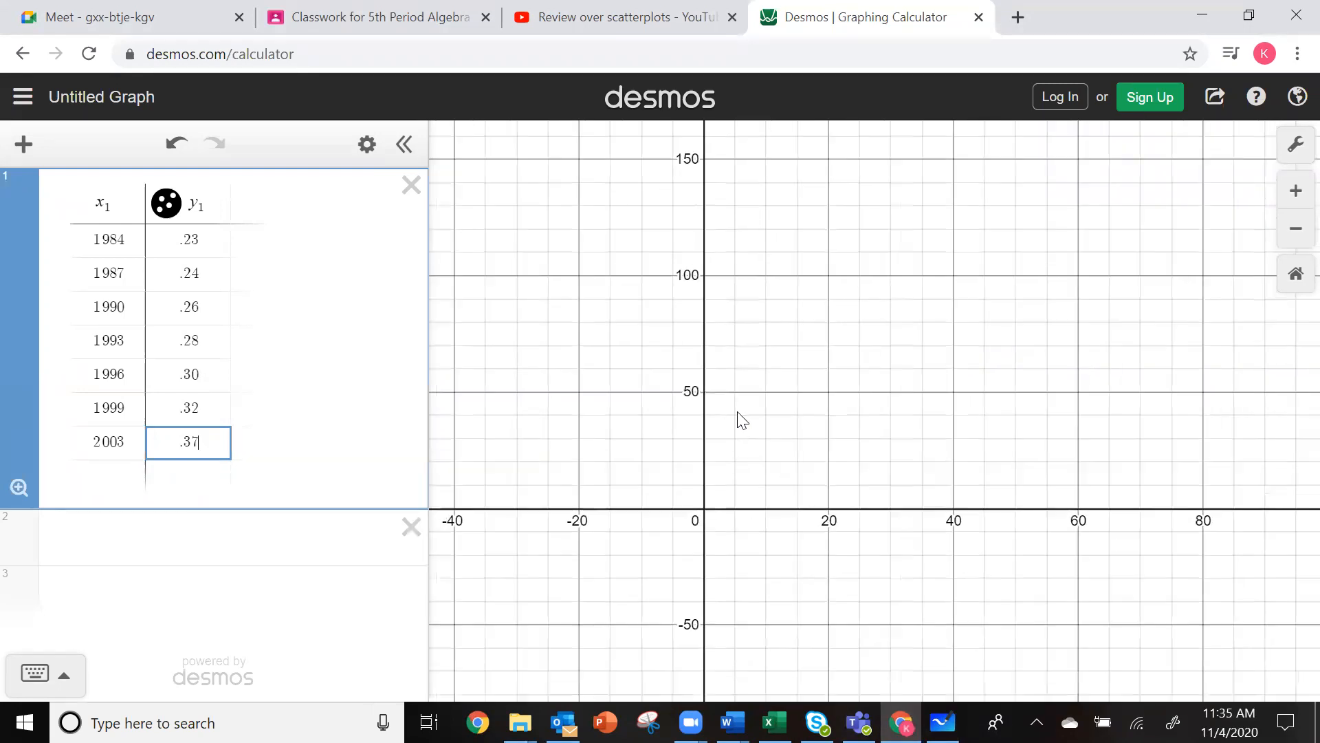
click(1296, 232)
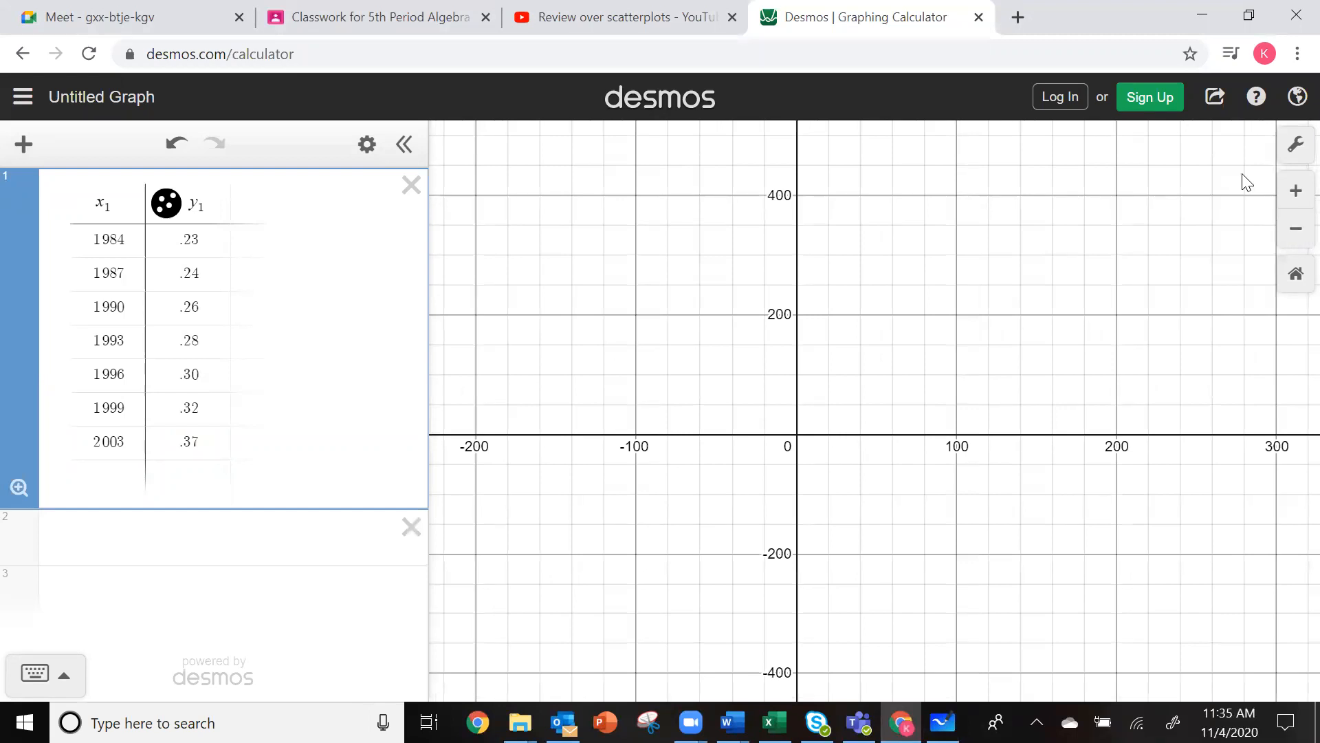
click(1296, 146)
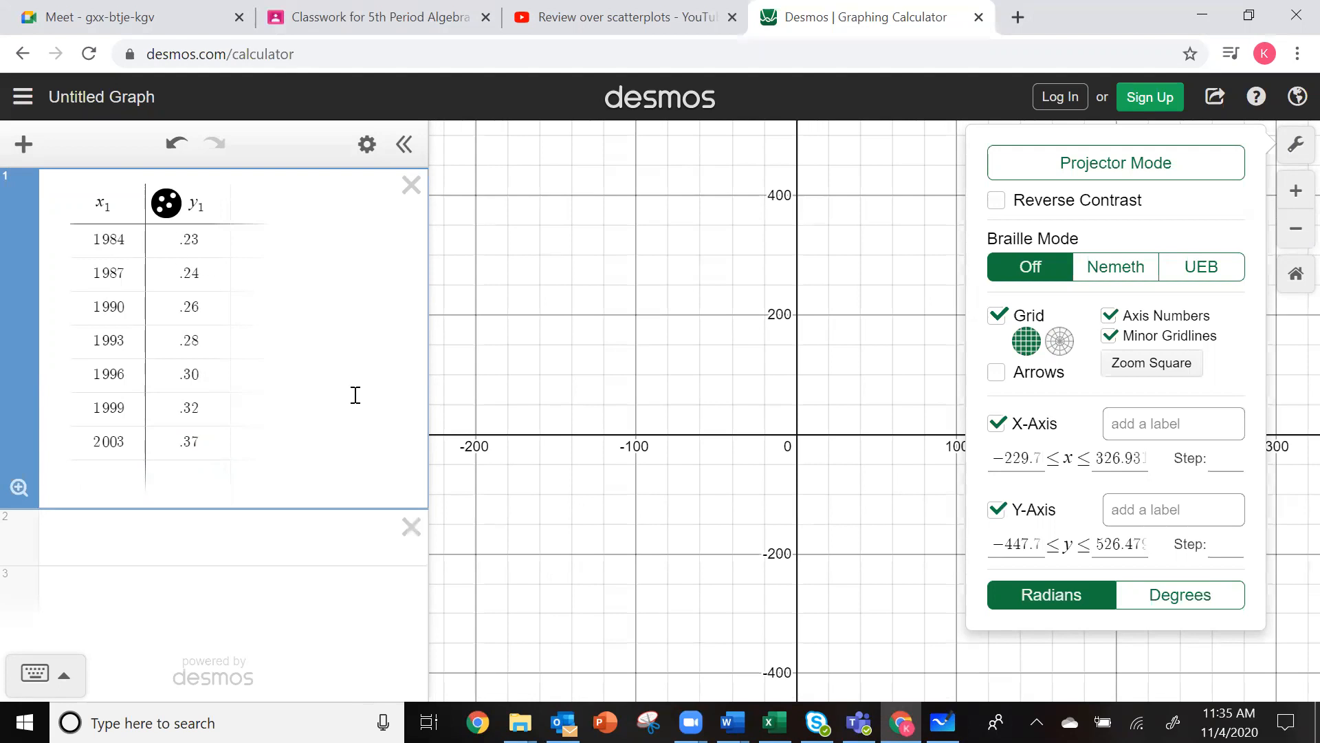
click(995, 457)
drag(989, 457, 1068, 458)
text(18)
key(BackSpace)
text(980)
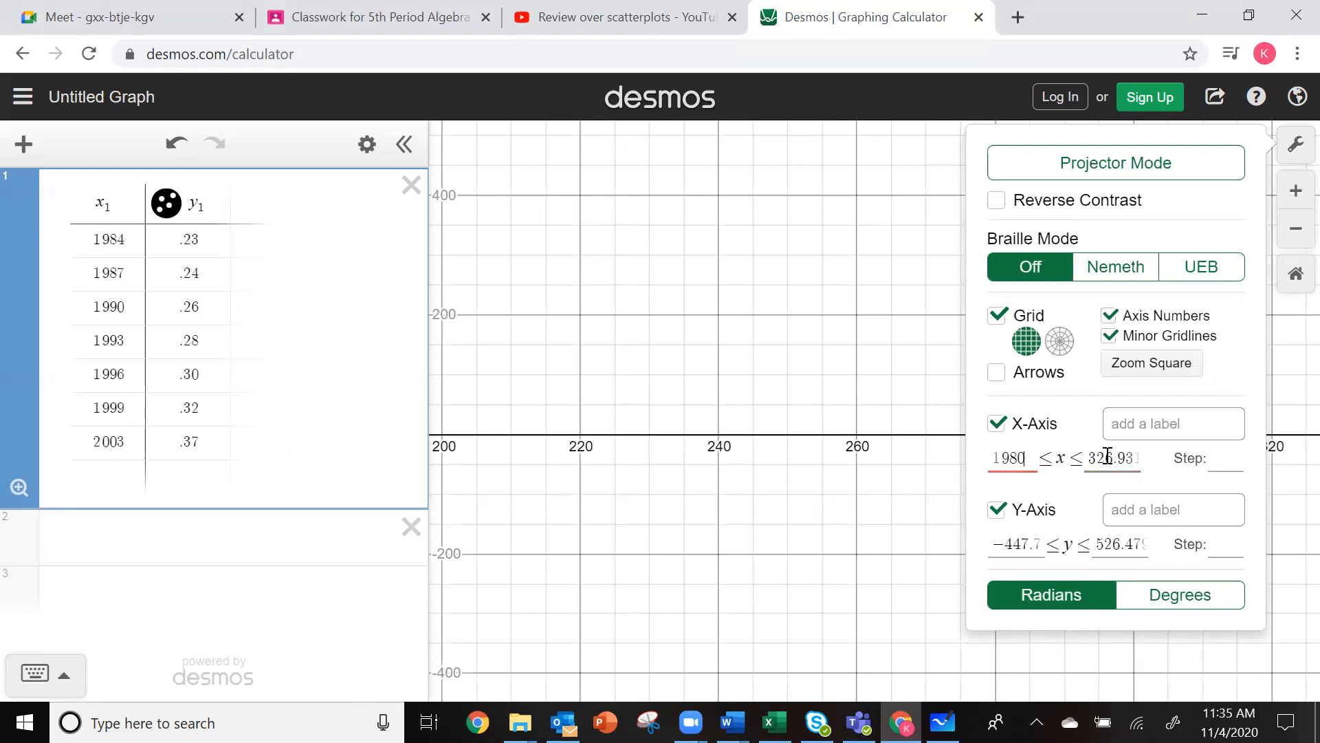
drag(1086, 455, 1140, 454)
text(2005)
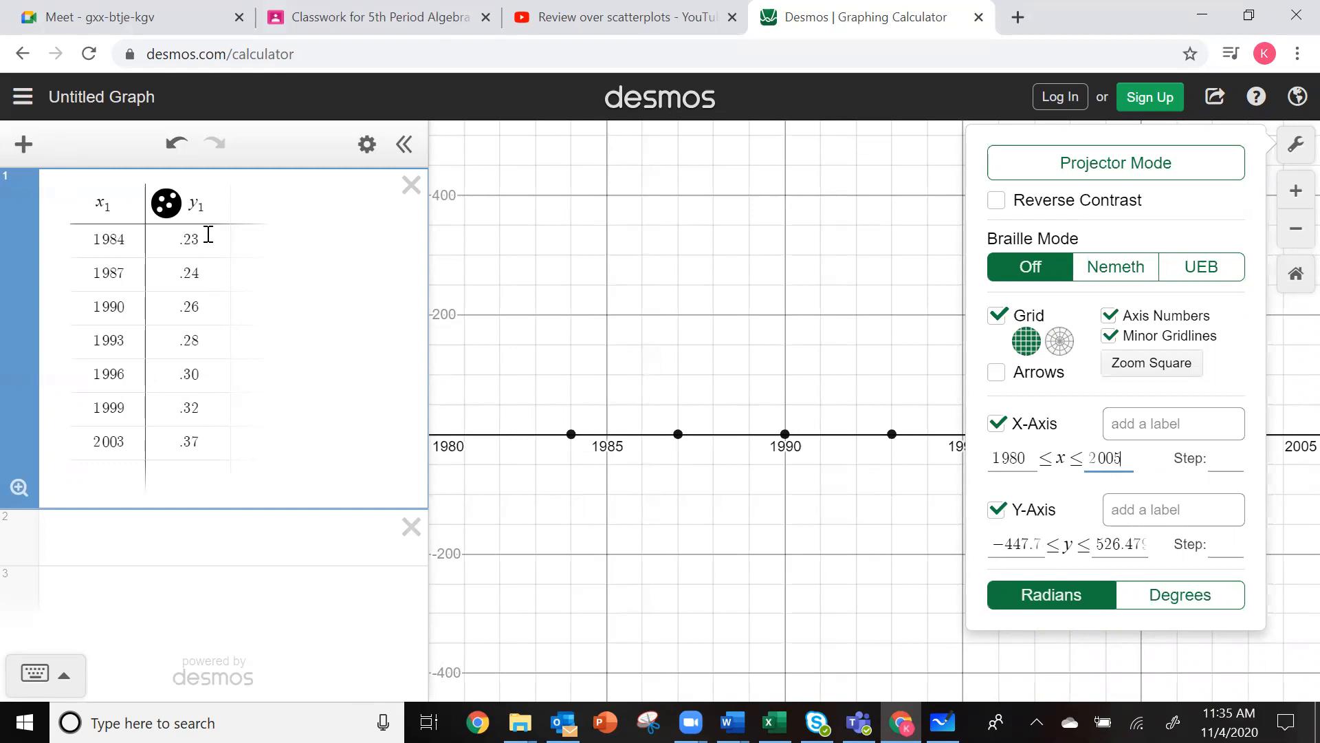
Set the graph's y-axis range from 0 to .40
click(1011, 544)
drag(1005, 543, 1100, 543)
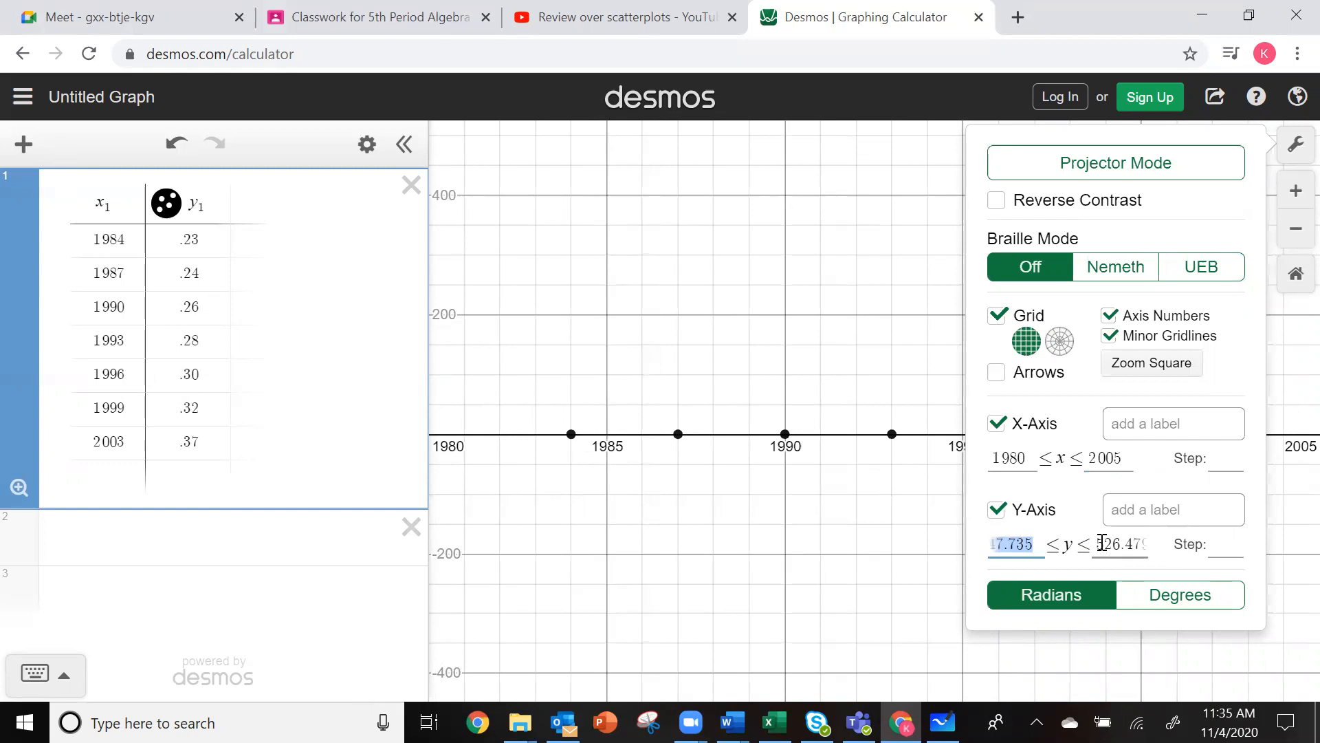
text(0)
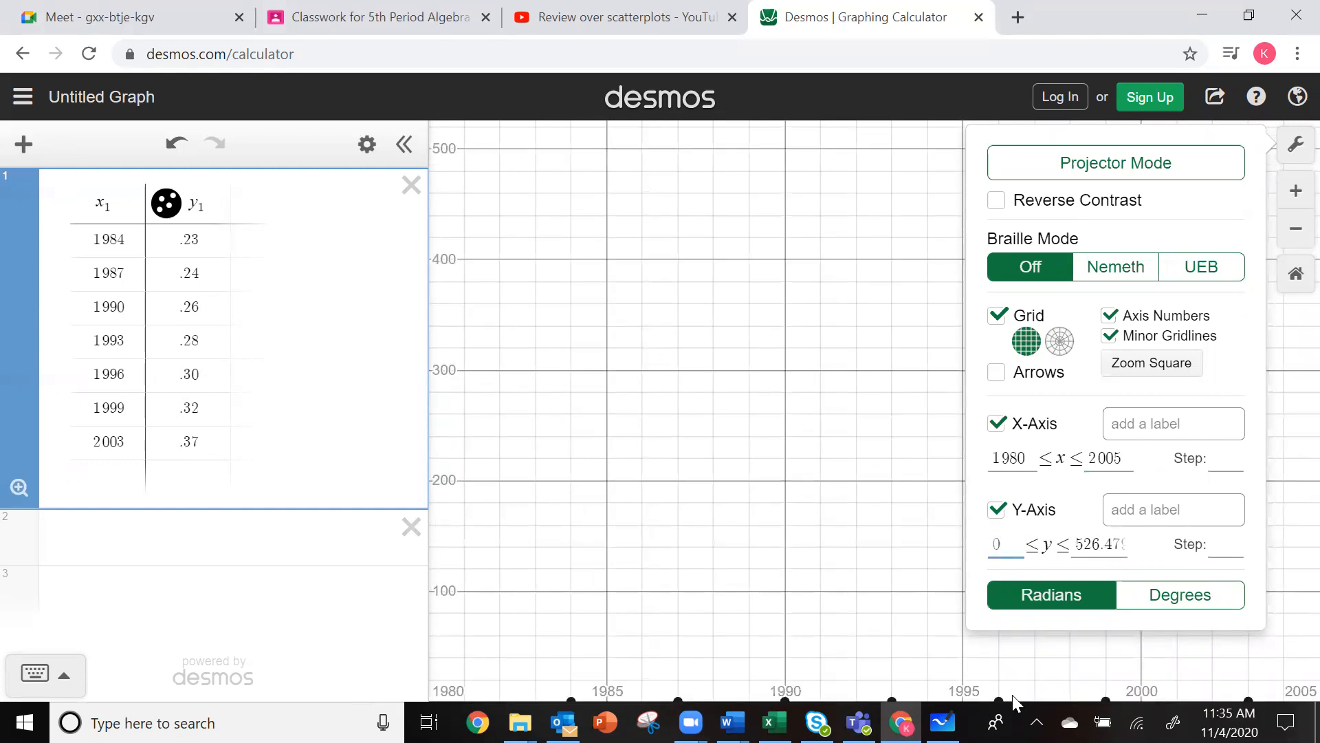
drag(1081, 550, 1164, 548)
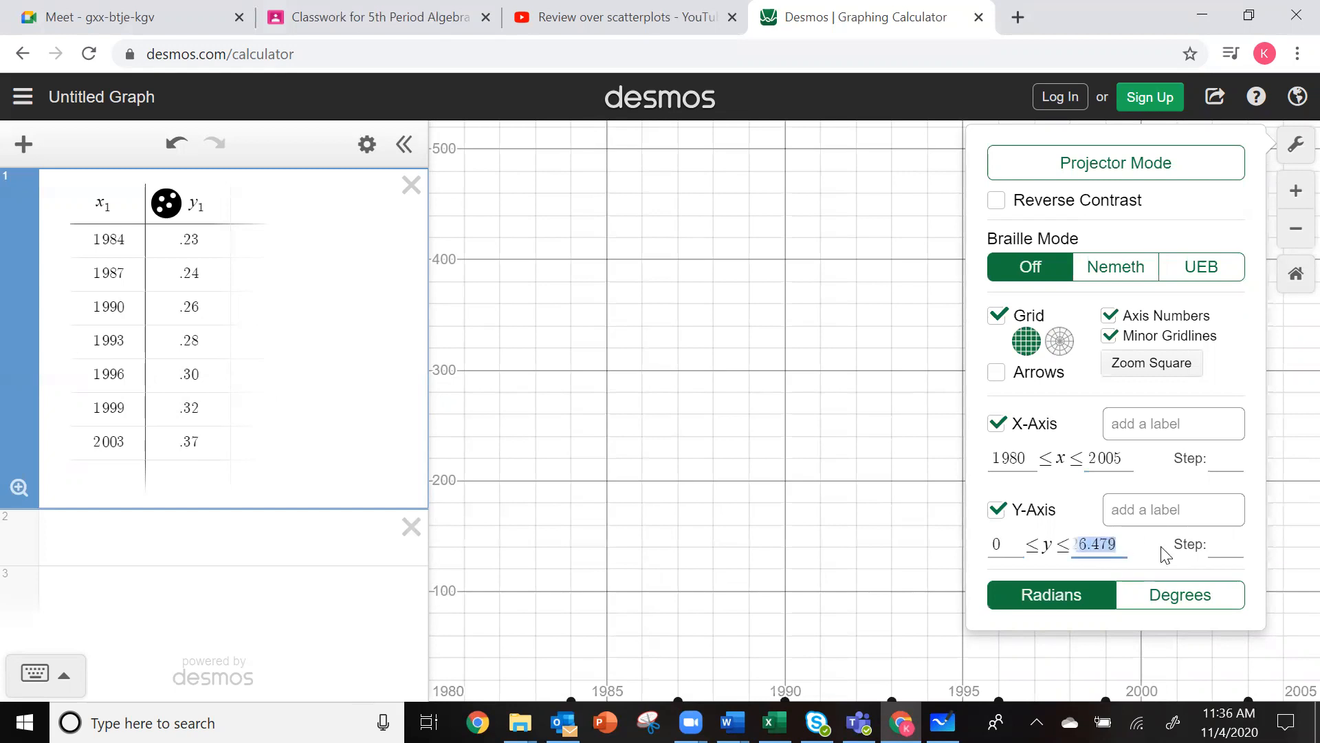
text(.40)
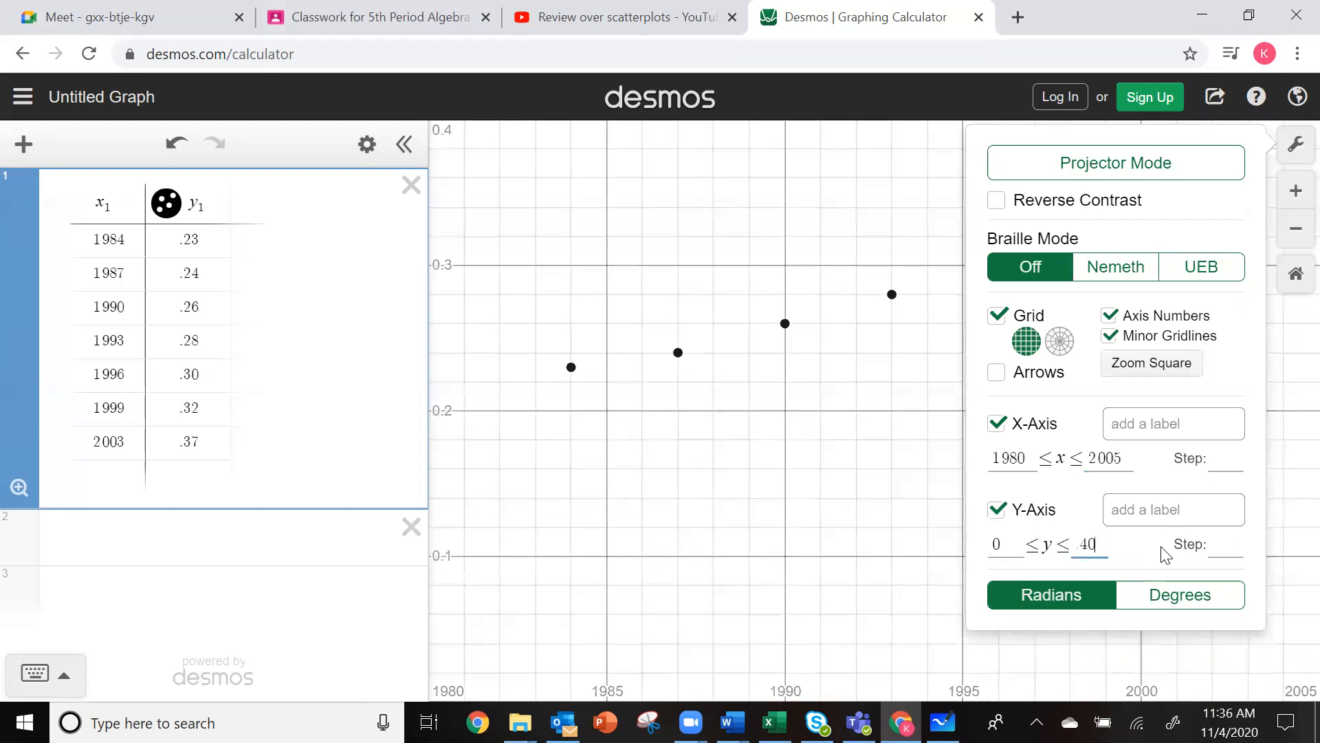
Delete the stamp-cost table, view problem 3 on the Microsoft Whiteboard worksheet, and add a new empty table in Desmos
click(827, 533)
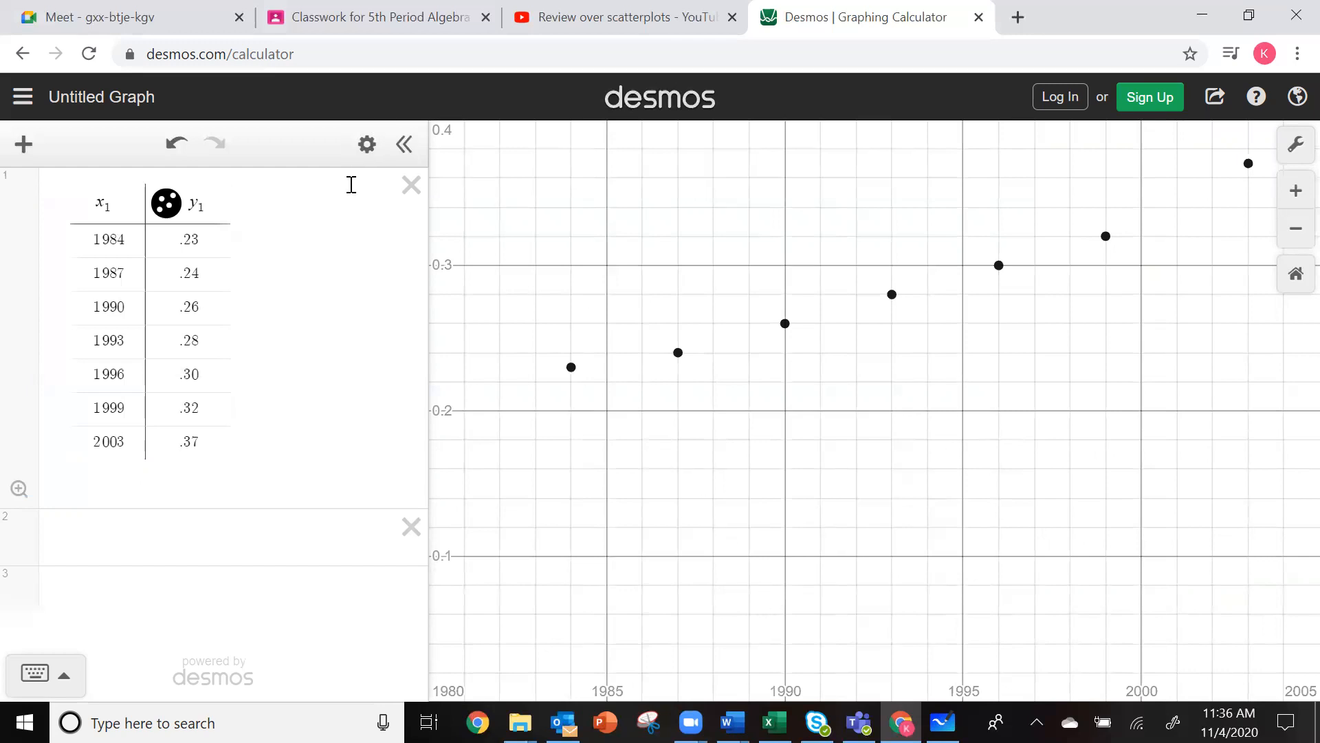
click(411, 186)
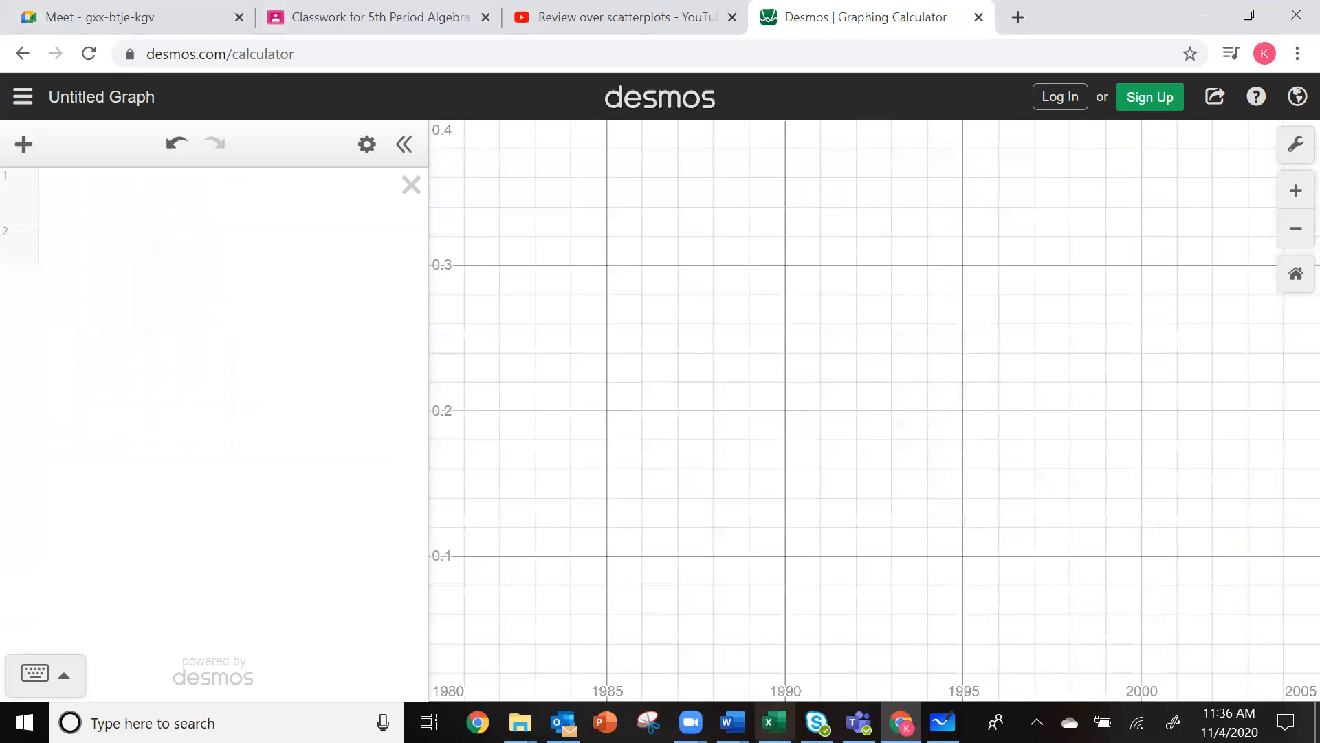
click(942, 722)
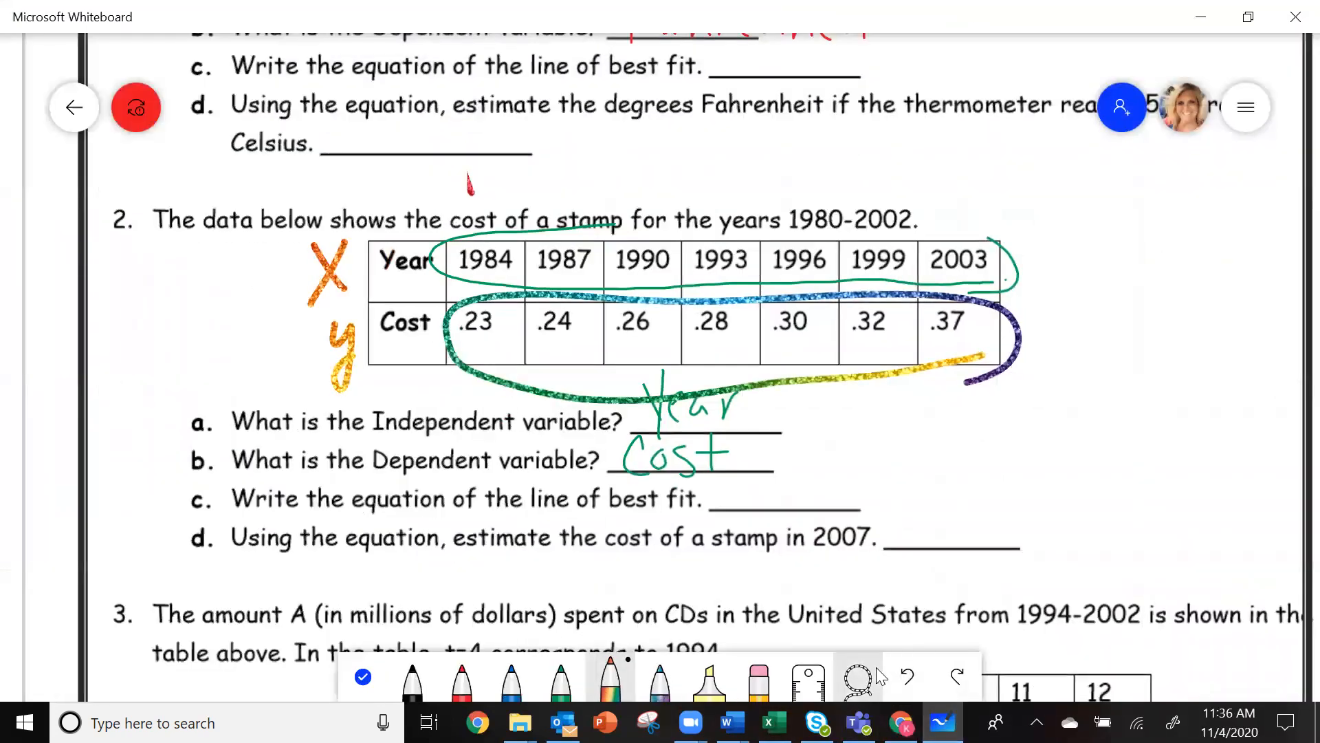
scroll(879, 678, down, 5)
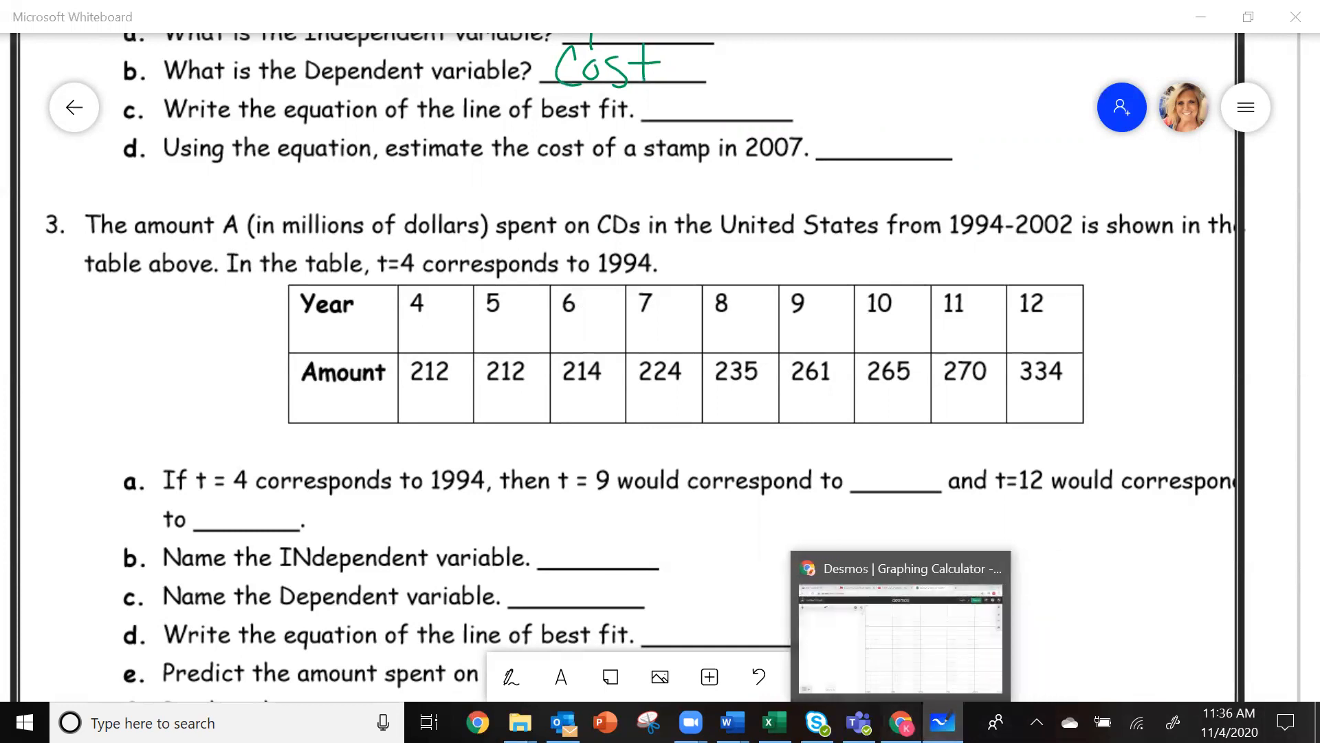
click(902, 722)
click(21, 147)
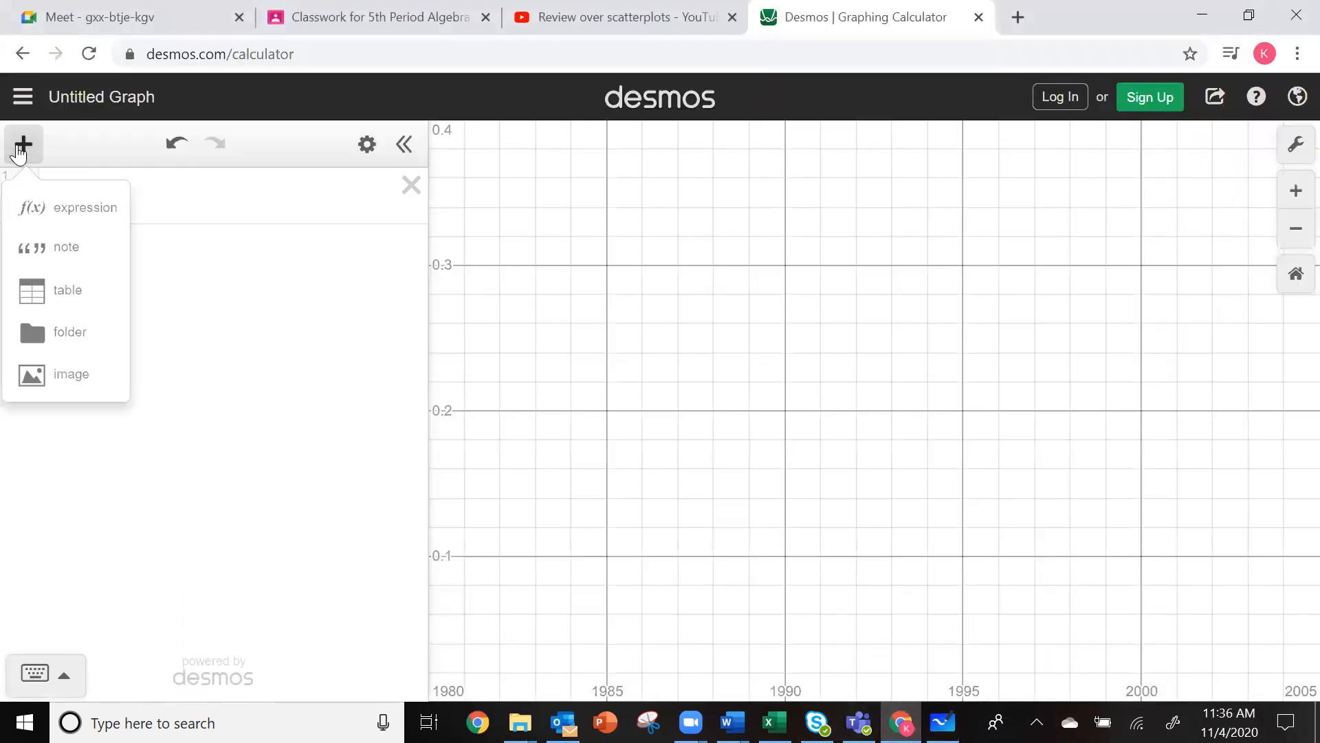
click(65, 291)
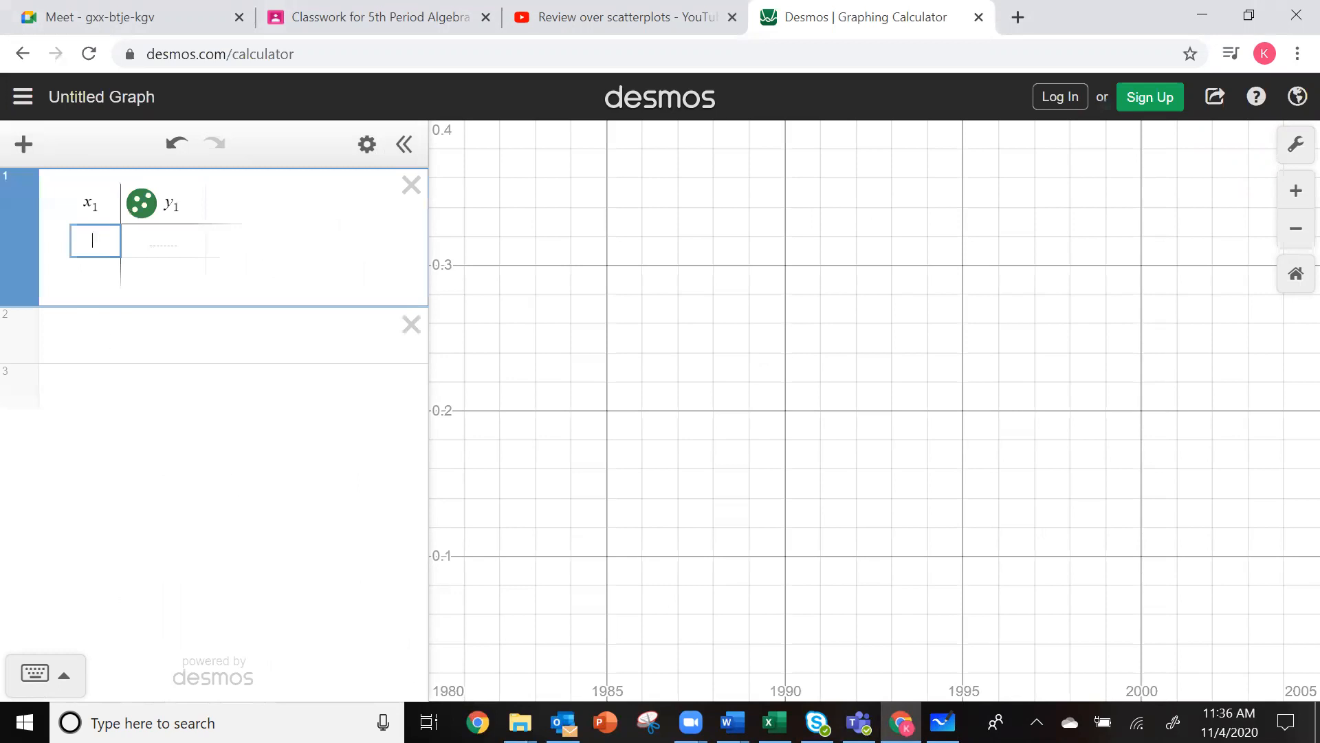
In Microsoft Whiteboard, label problem 3's Year row x and Amount row y in red, and circle the year values with yellow highlighter
click(943, 722)
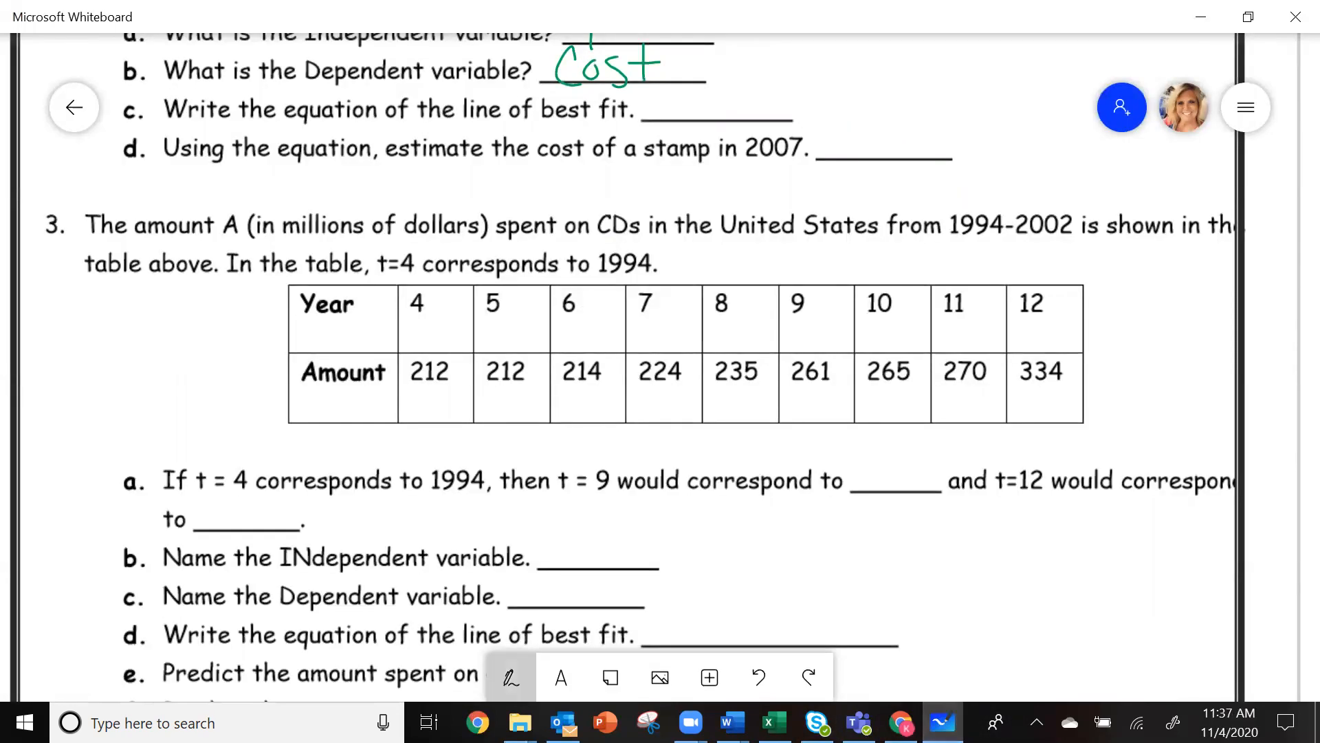
click(510, 678)
click(462, 680)
mouse_move(249, 302)
mouse_down()
mouse_move(268, 330)
mouse_move(247, 344)
mouse_move(243, 396)
mouse_move(288, 391)
mouse_up()
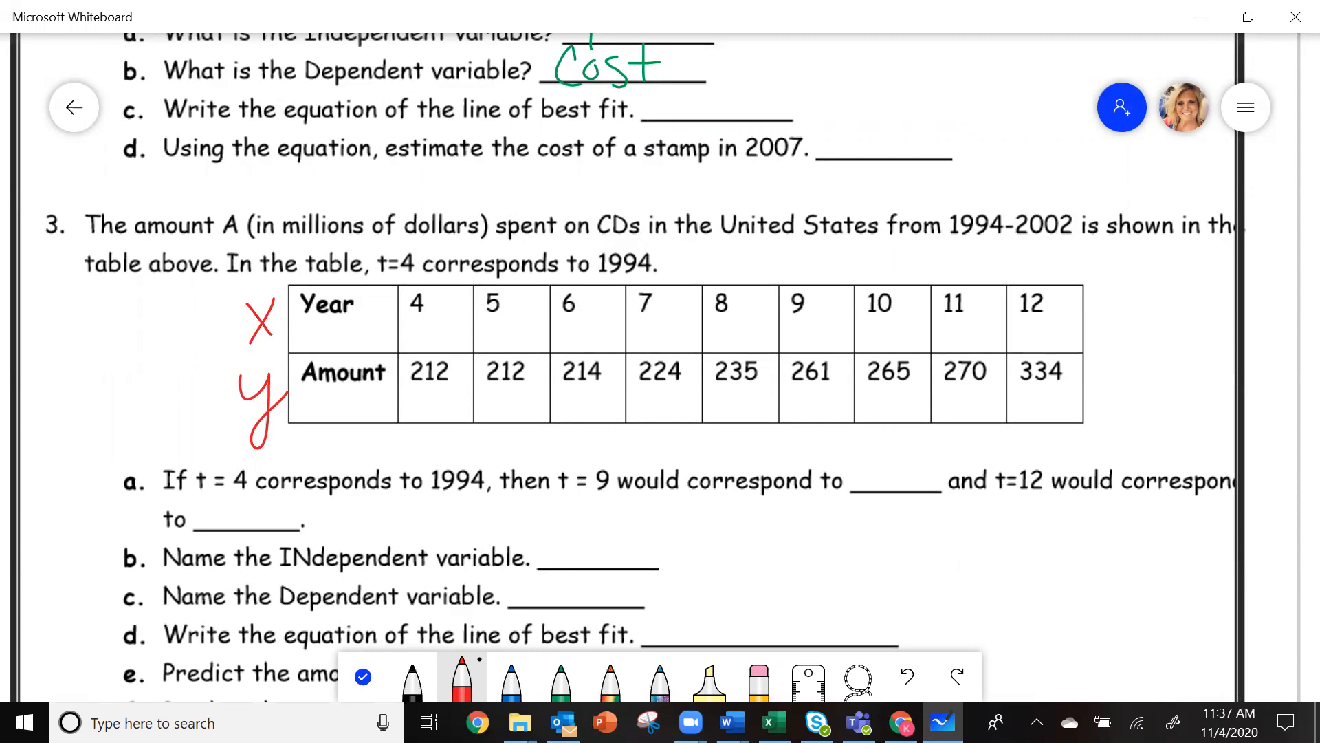
click(709, 680)
mouse_move(1065, 320)
mouse_down()
mouse_move(782, 333)
mouse_move(398, 311)
mouse_move(703, 268)
mouse_move(1074, 297)
mouse_move(990, 347)
mouse_up()
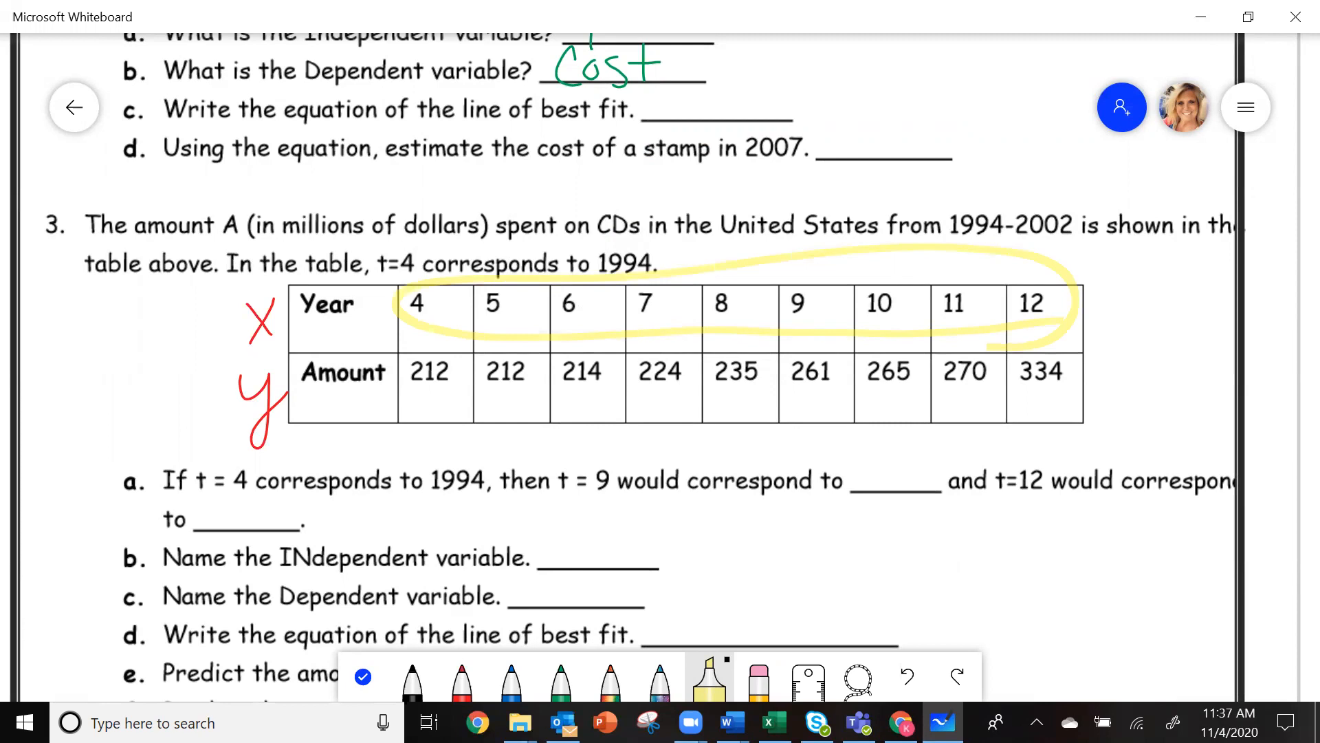
Enter 4, 5, 6, 7, 8, 9, 10, 11 and 12 as the x₁ values in the Desmos table, leaving the following row empty
click(900, 722)
text(4)
key(Return)
text(5)
key(Return)
text(6)
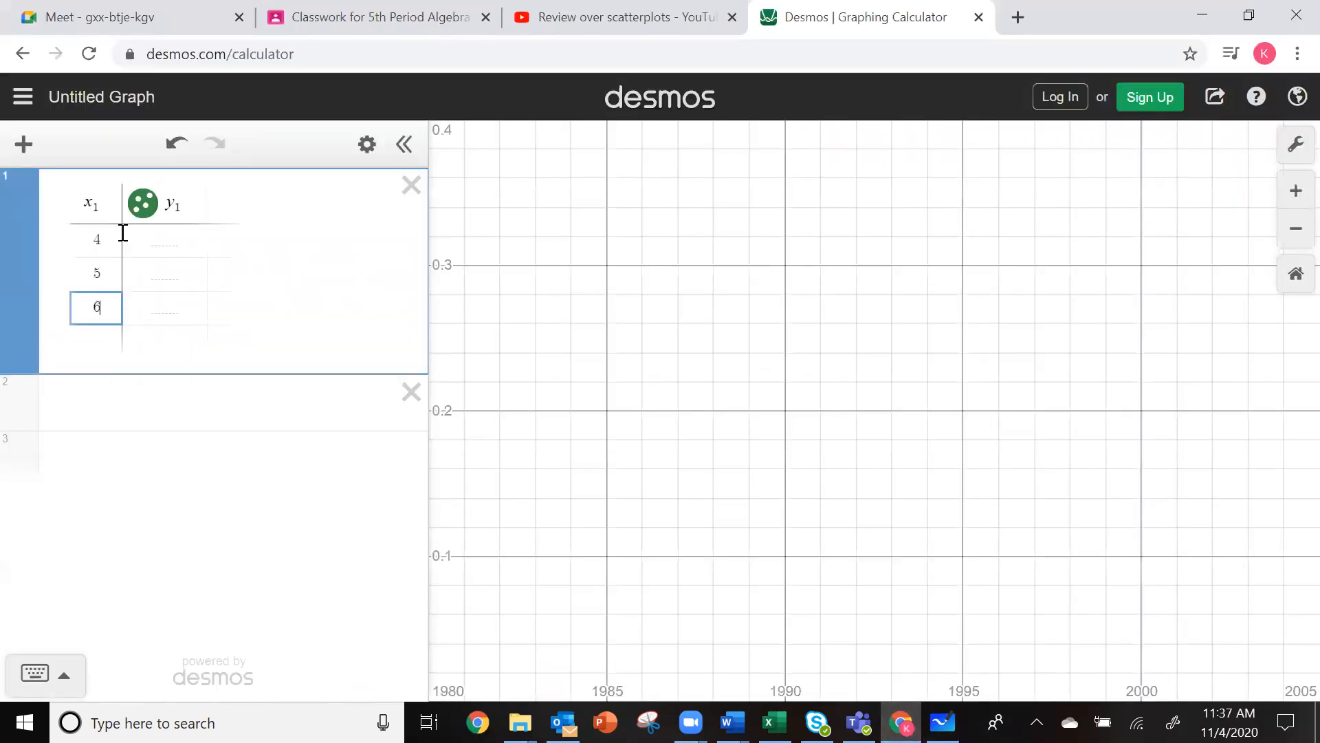
key(Return)
text(7)
key(Return)
text(8)
key(Return)
text(9)
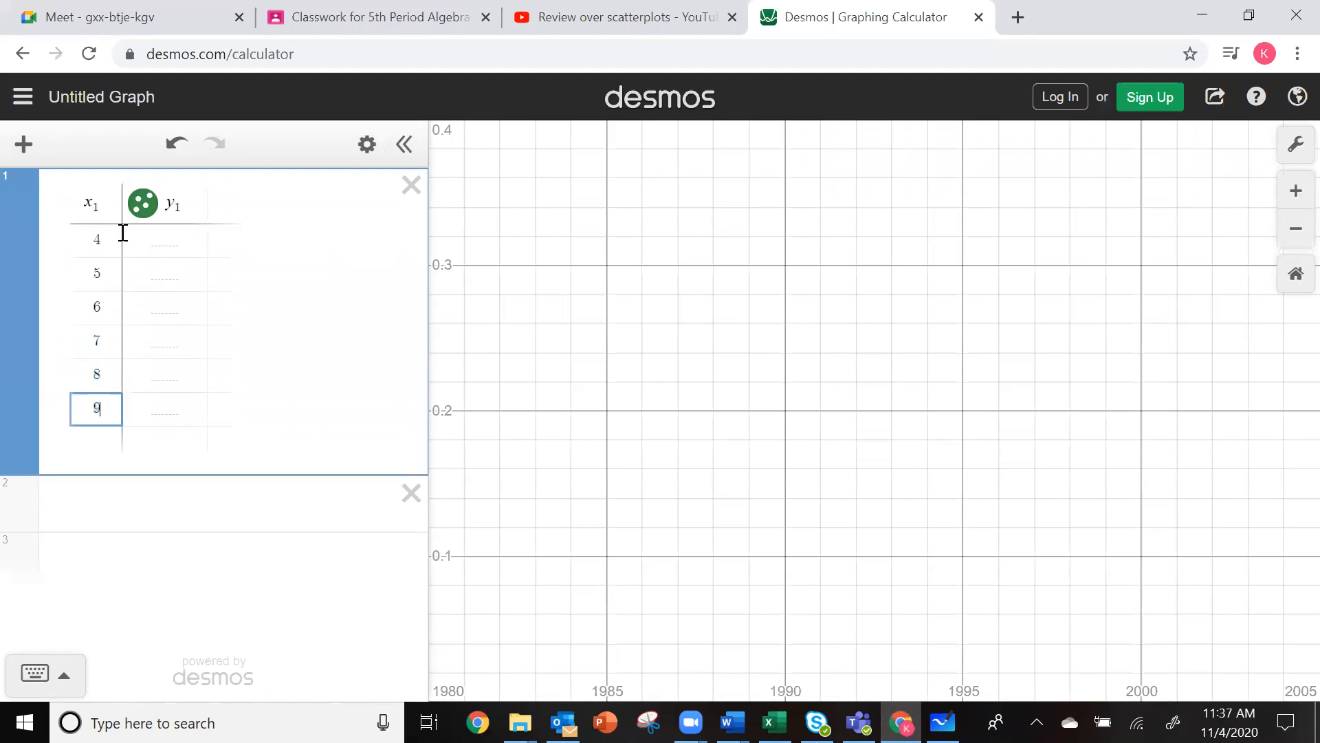
key(Return)
text(10)
key(Return)
text(11)
key(Return)
text(12)
key(Return)
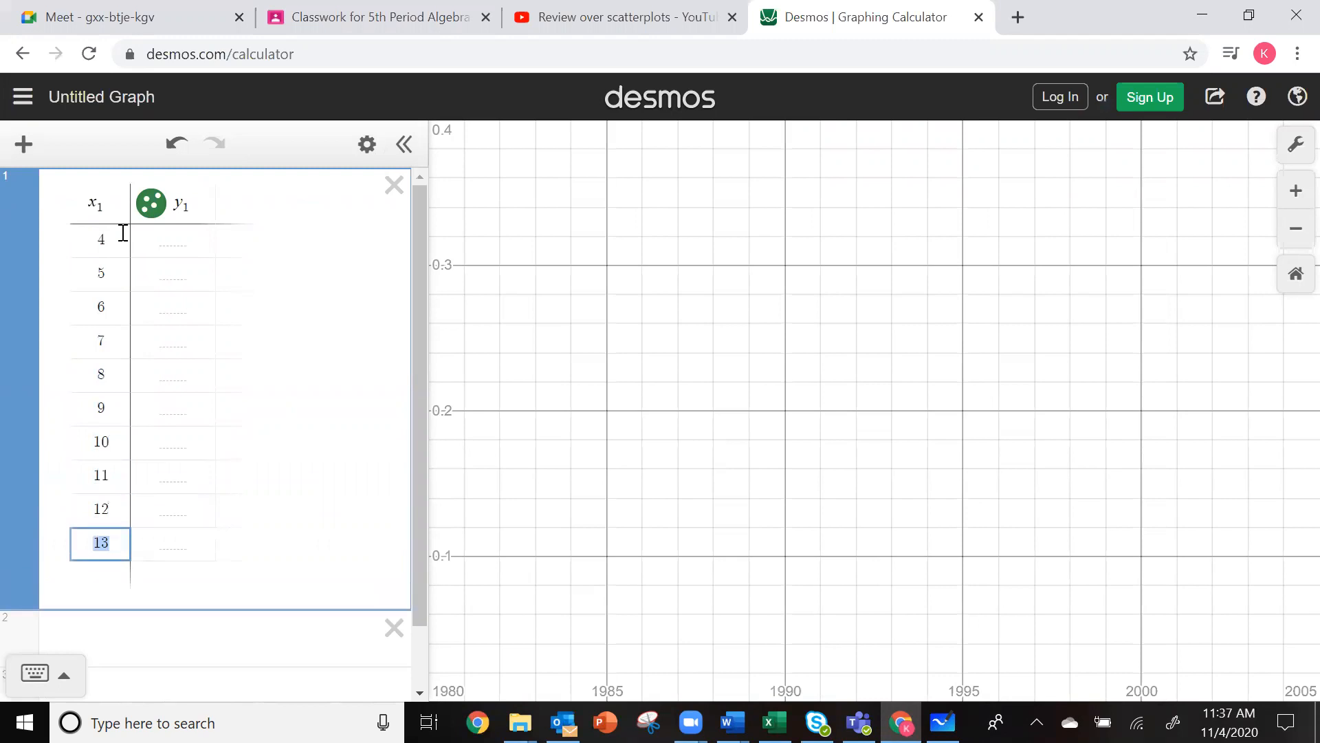
key(BackSpace)
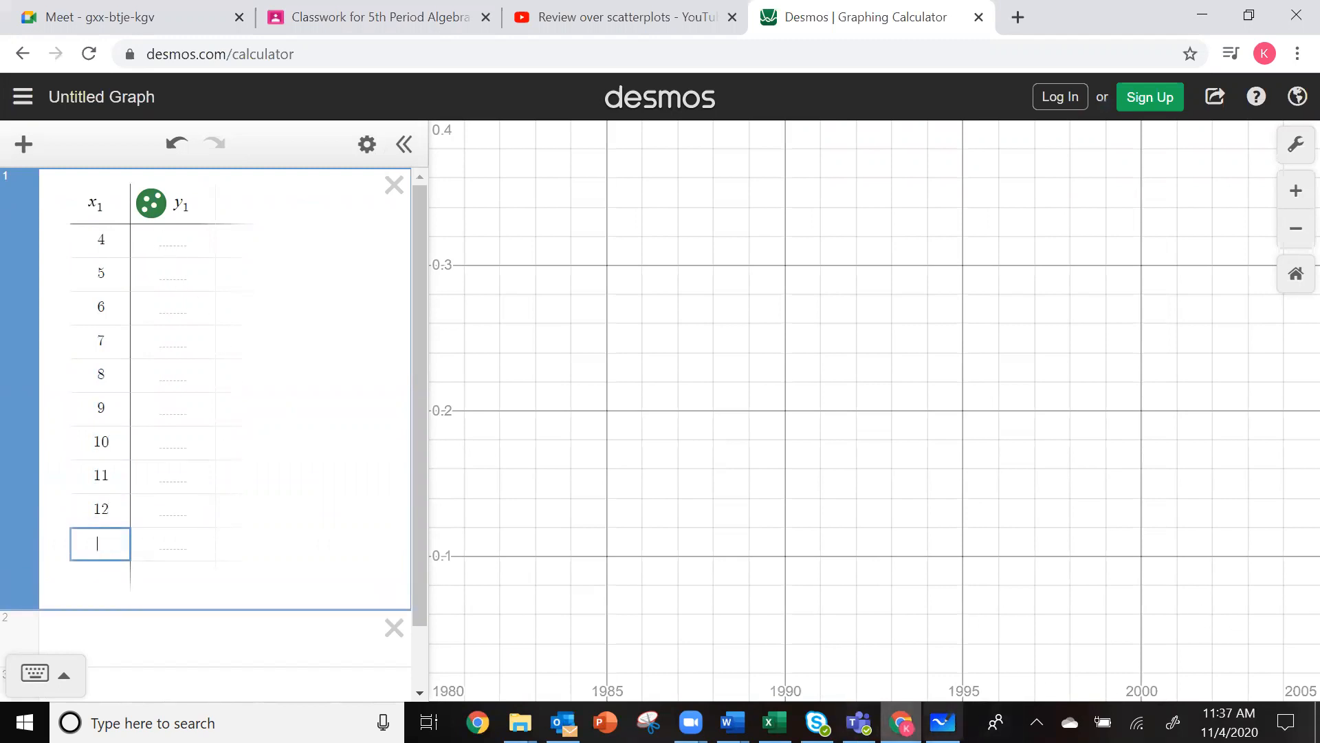
In Microsoft Whiteboard, circle problem 3's Amount values with the green pen
click(942, 722)
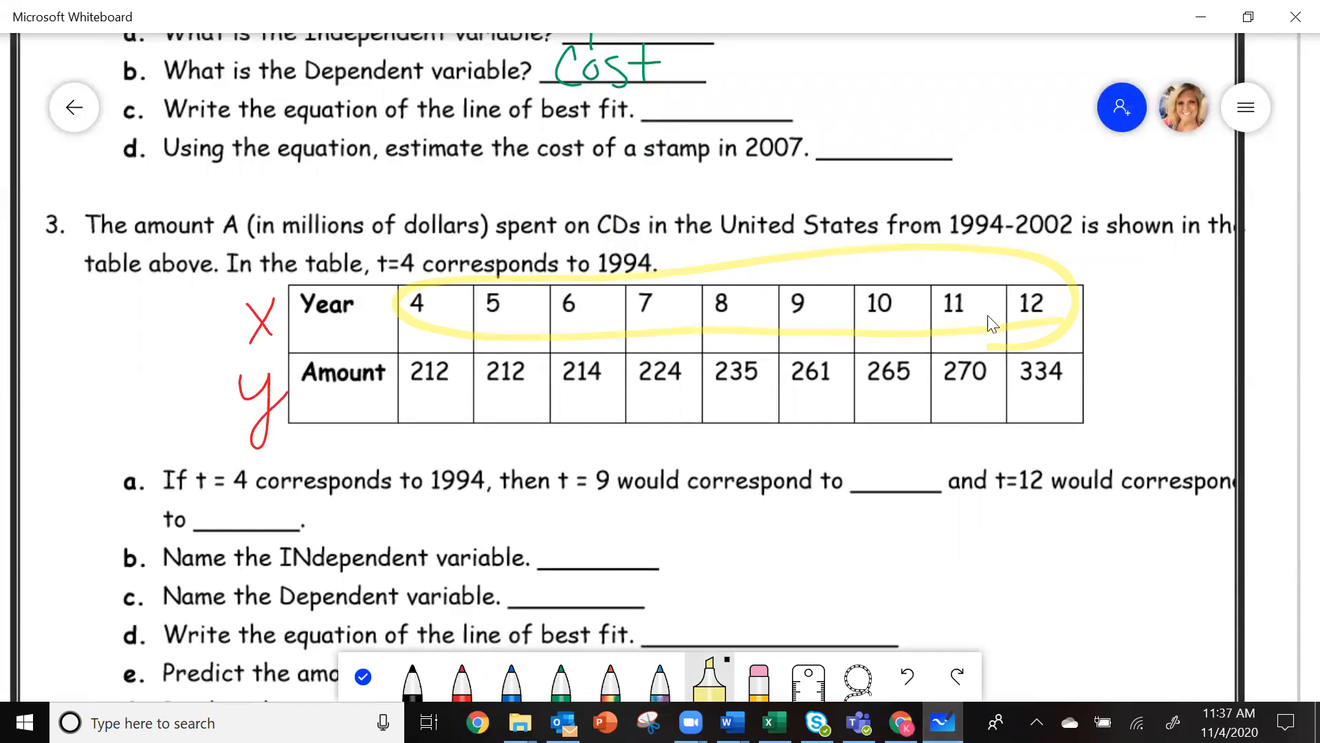
click(901, 721)
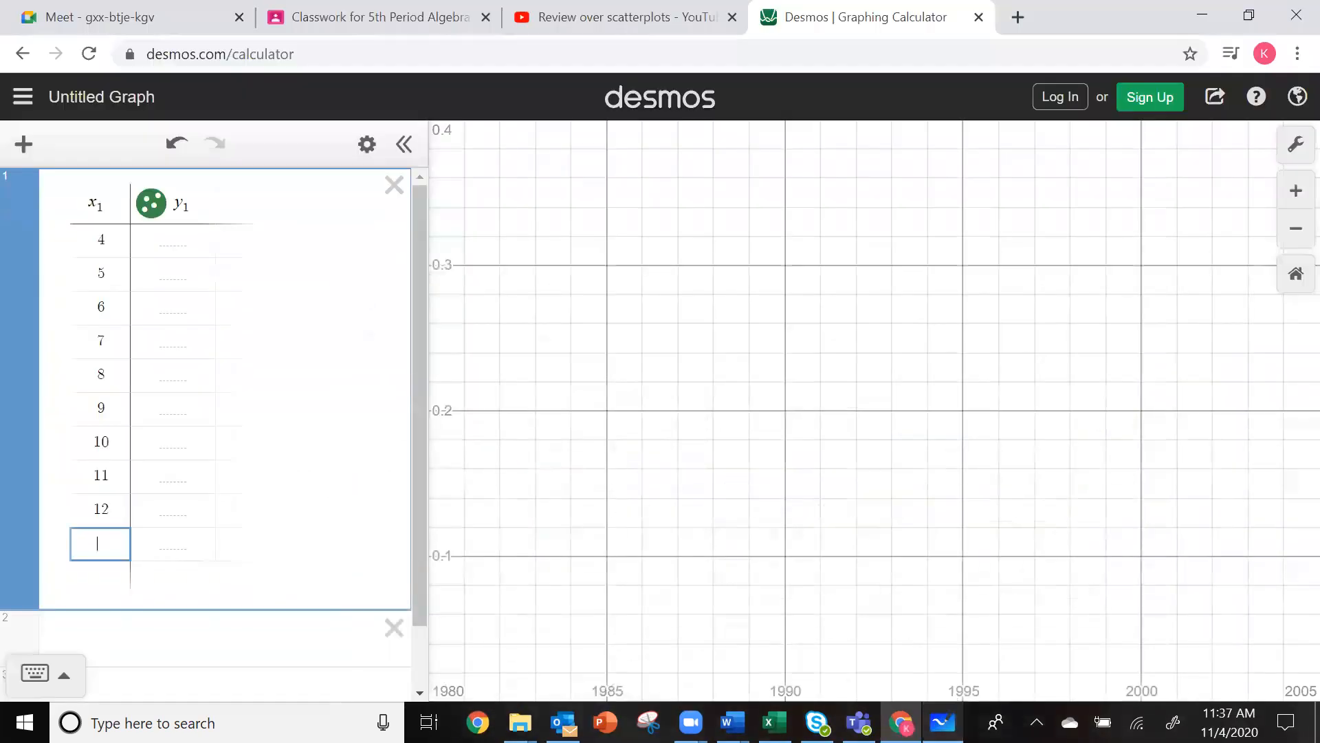
click(942, 722)
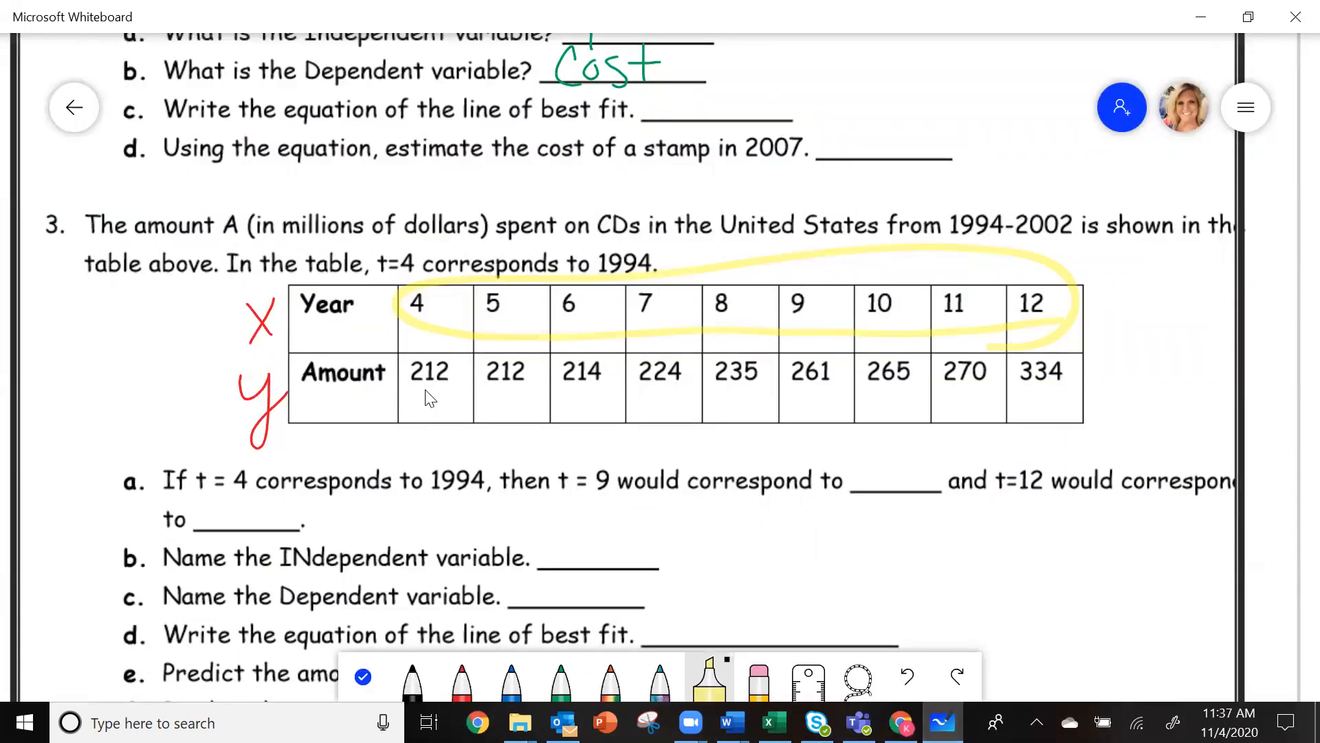
click(561, 678)
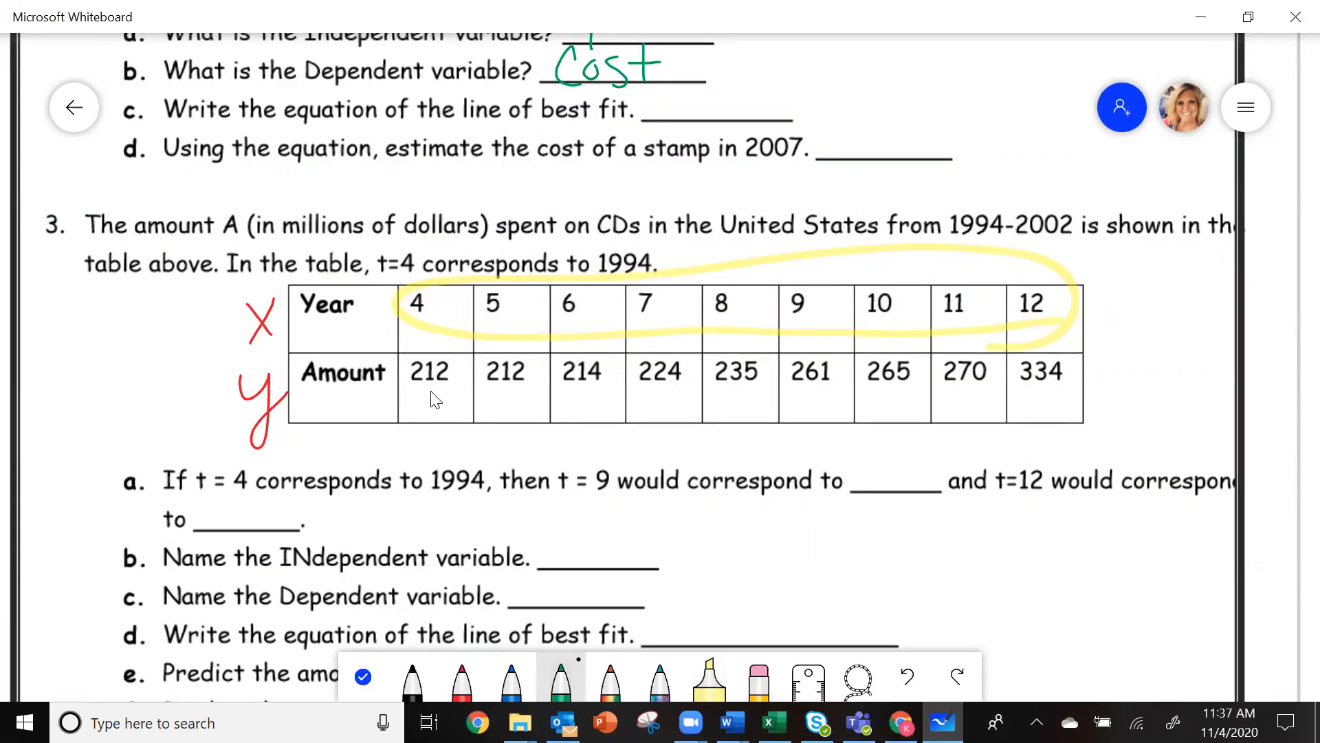
mouse_move(1081, 421)
mouse_down()
mouse_move(729, 428)
mouse_move(386, 391)
mouse_move(664, 345)
mouse_move(1124, 368)
mouse_move(1007, 414)
mouse_up()
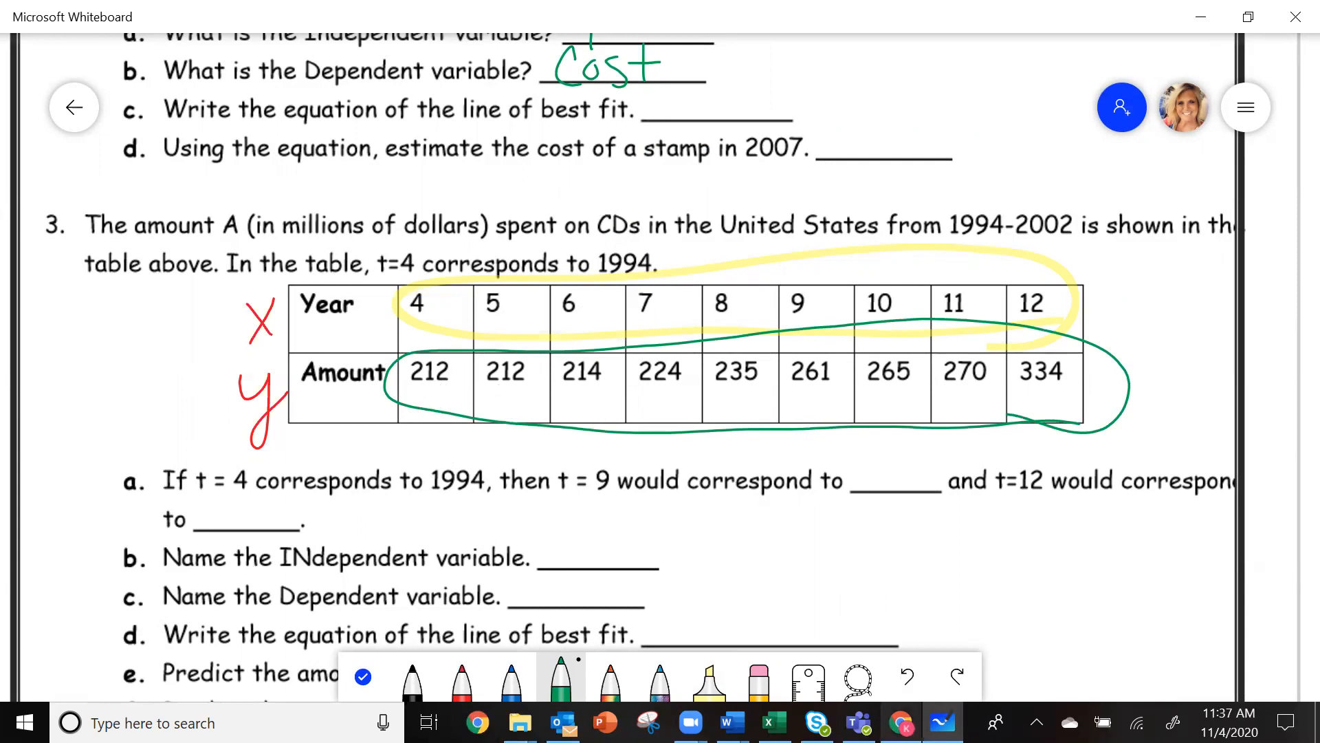
Enter 212, 212 and 214 as the y₁ values for x₁ = 4, 5 and 6 in Desmos
click(901, 722)
click(169, 238)
text(212)
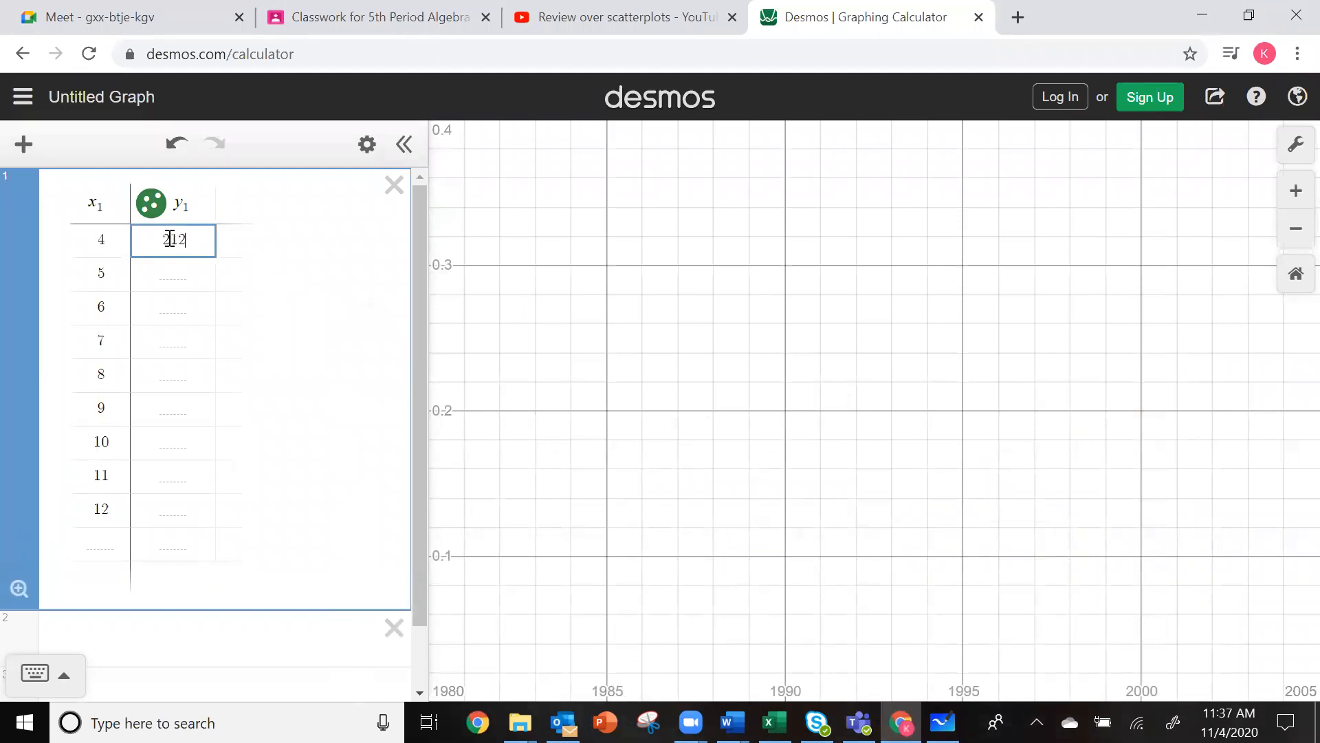
key(Return)
text(212)
key(Return)
text(214)
key(Return)
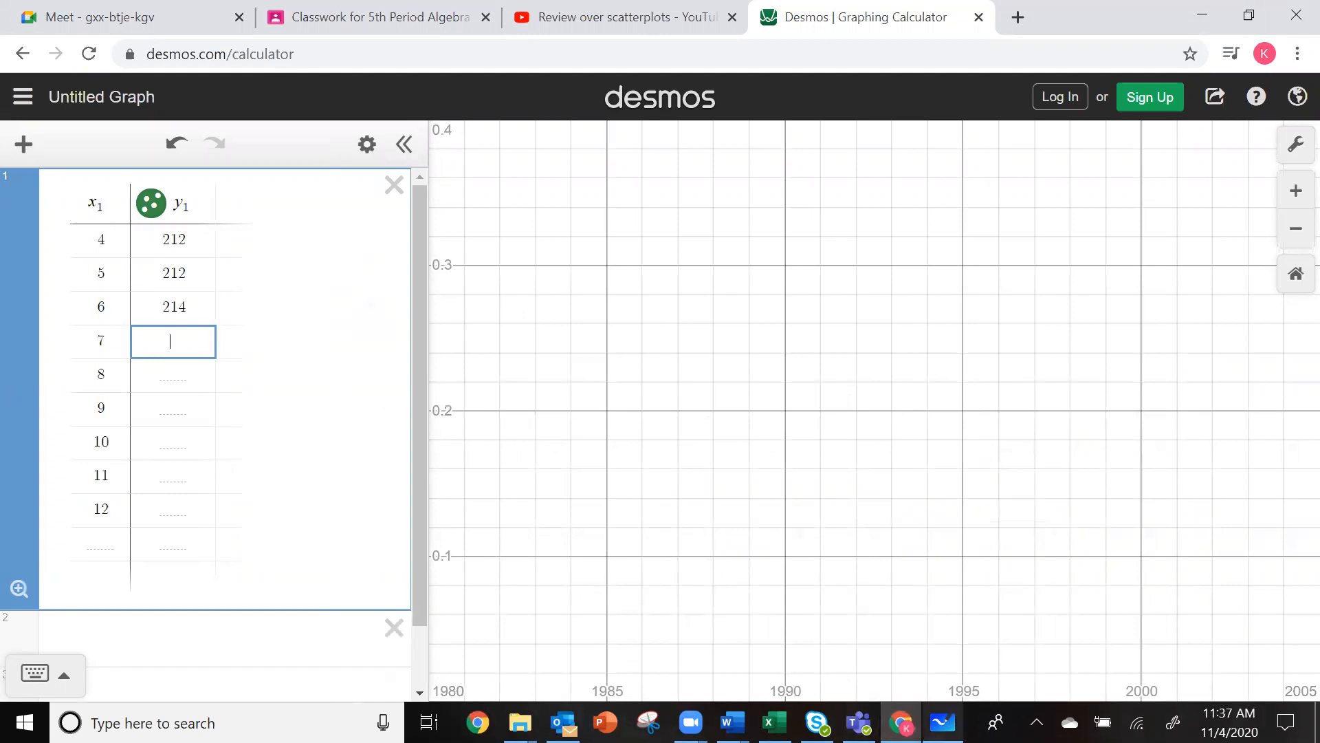
Check the worksheet's Amount row and enter 224 and 235 as the y₁ values for 7 and 8 in Desmos
click(942, 722)
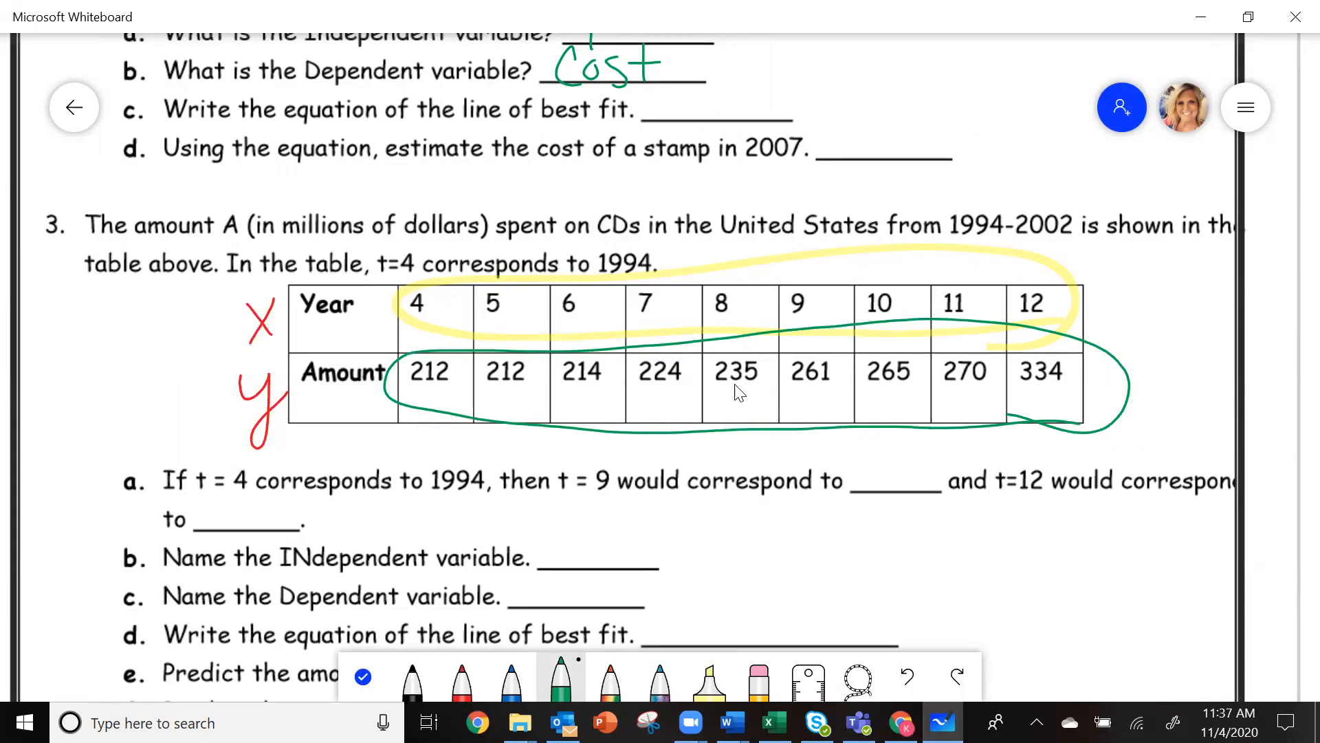
click(902, 722)
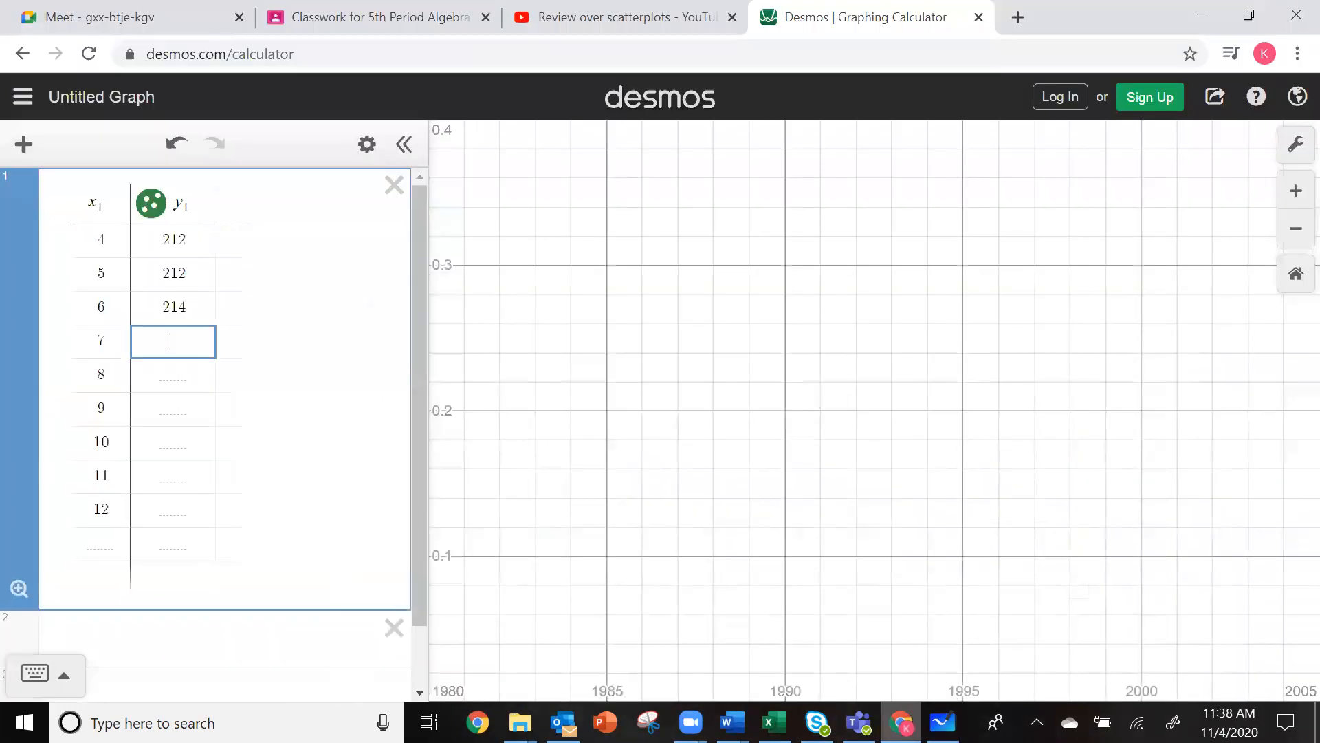
text(224)
key(Return)
text(235)
key(Return)
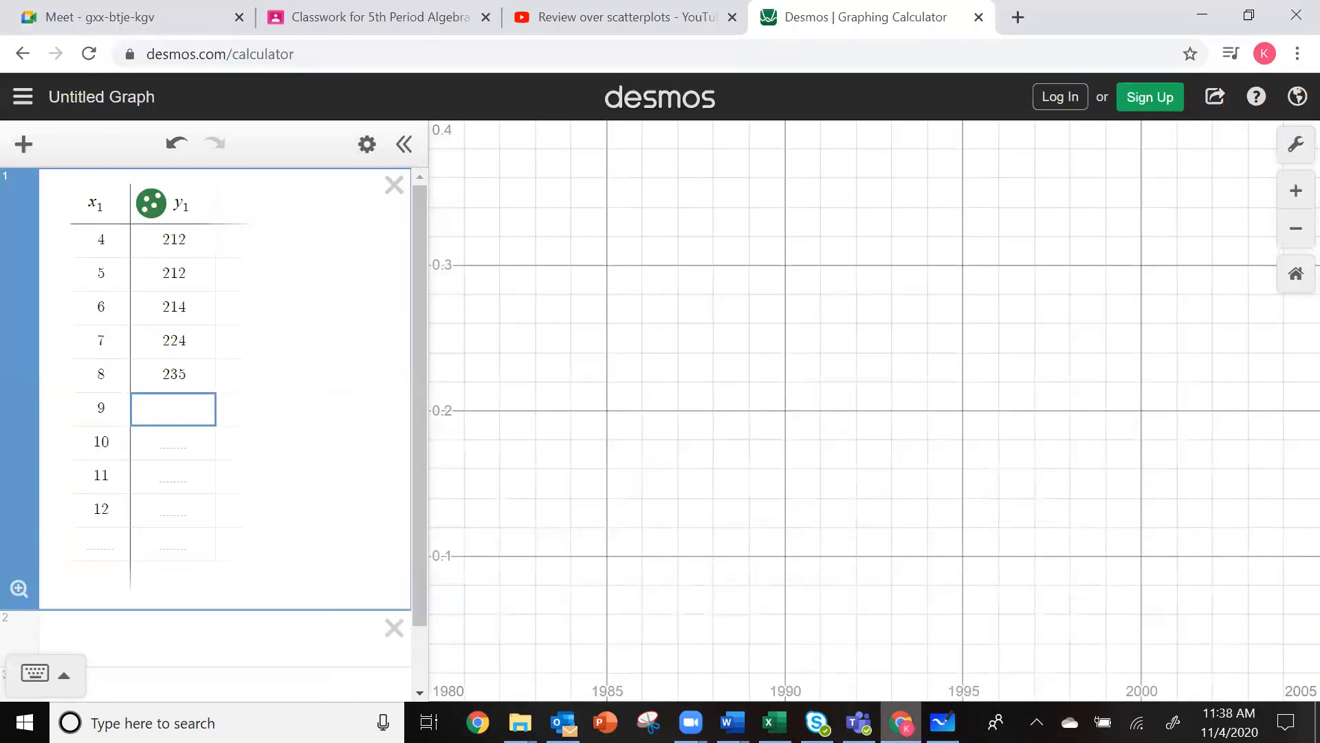
Check the worksheet's Amount row and enter 261 and 265 as the y₁ values for 9 and 10 in Desmos
key(alt+Tab)
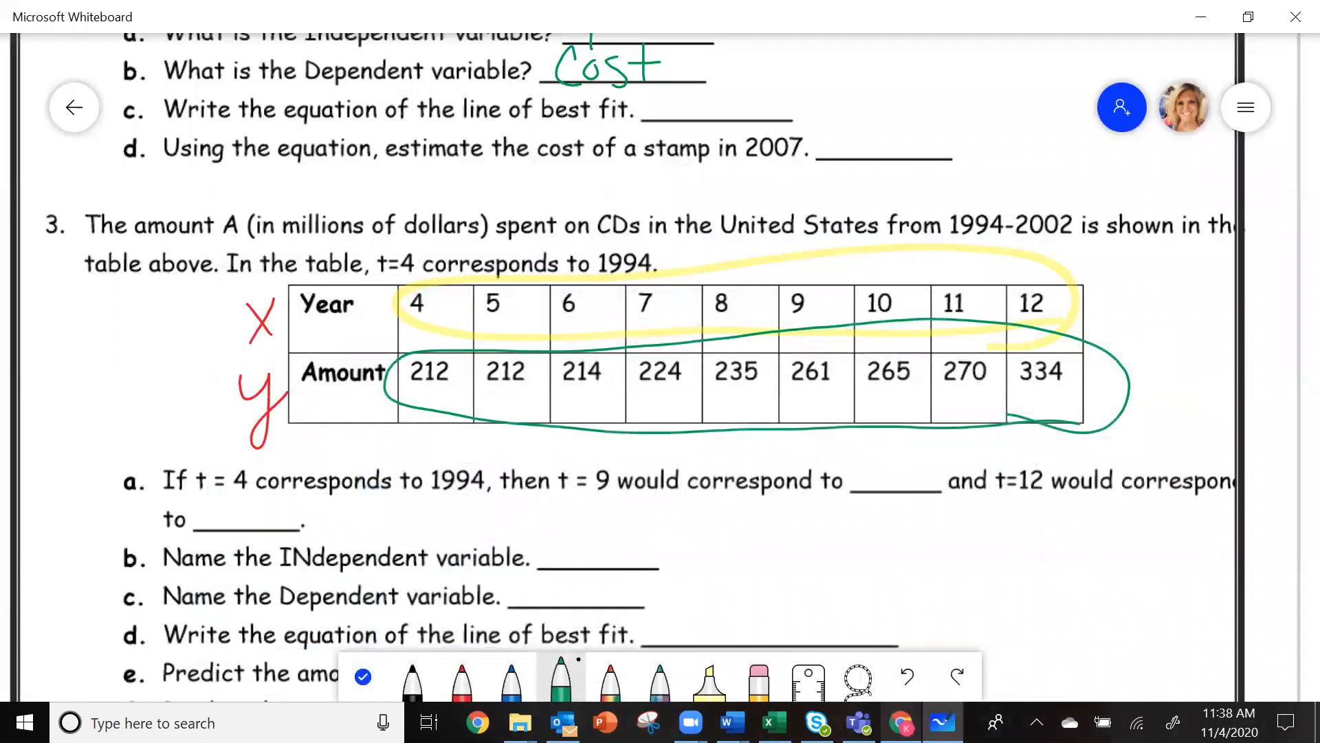
key(alt+Tab)
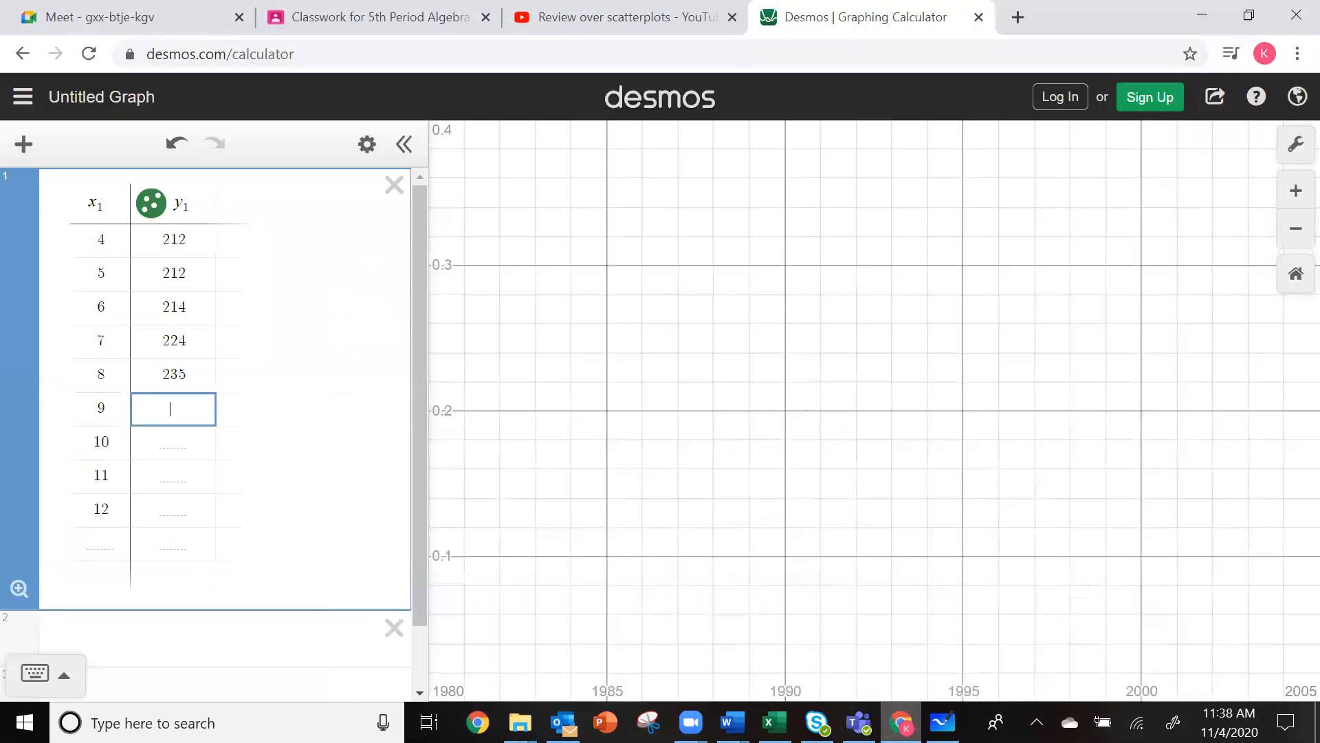
text(261)
key(Return)
text(265)
key(Return)
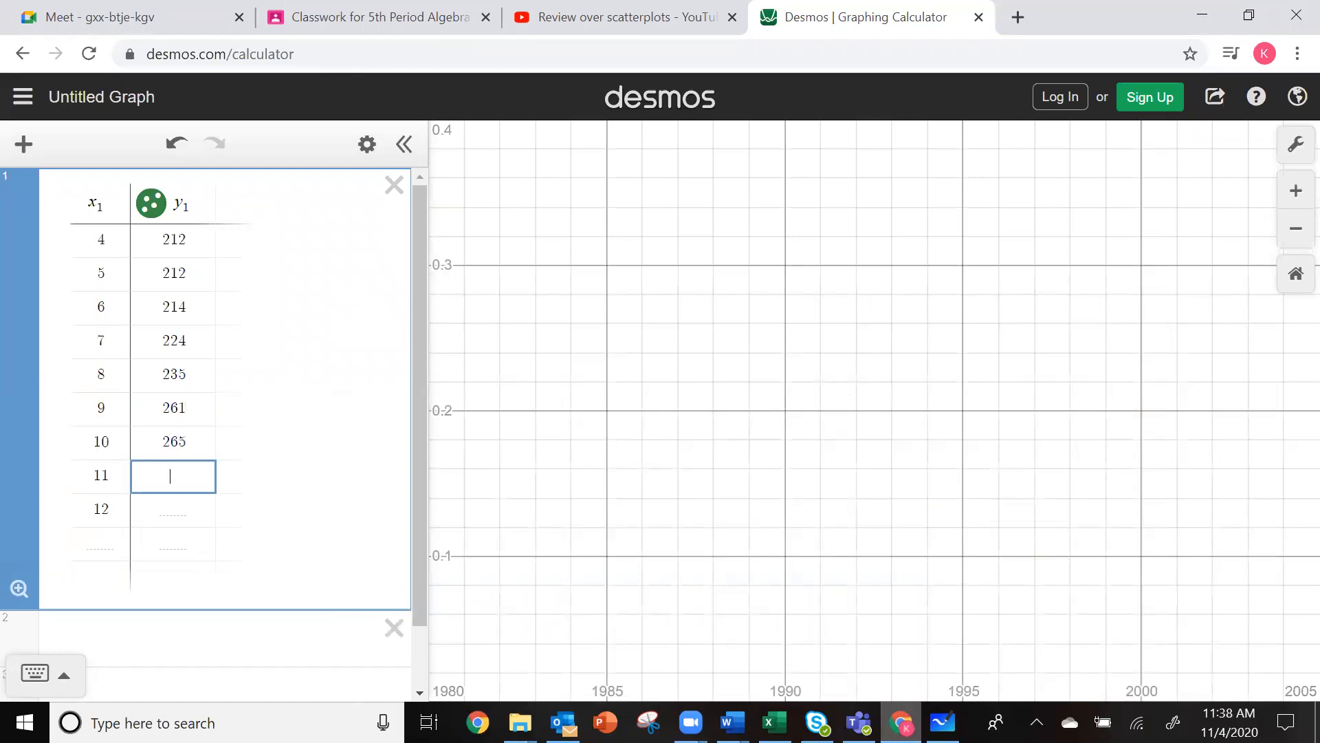
Check the worksheet's remaining amounts and enter 270 and 334 as the y₁ values for 11 and 12 in Desmos
key(alt+Tab)
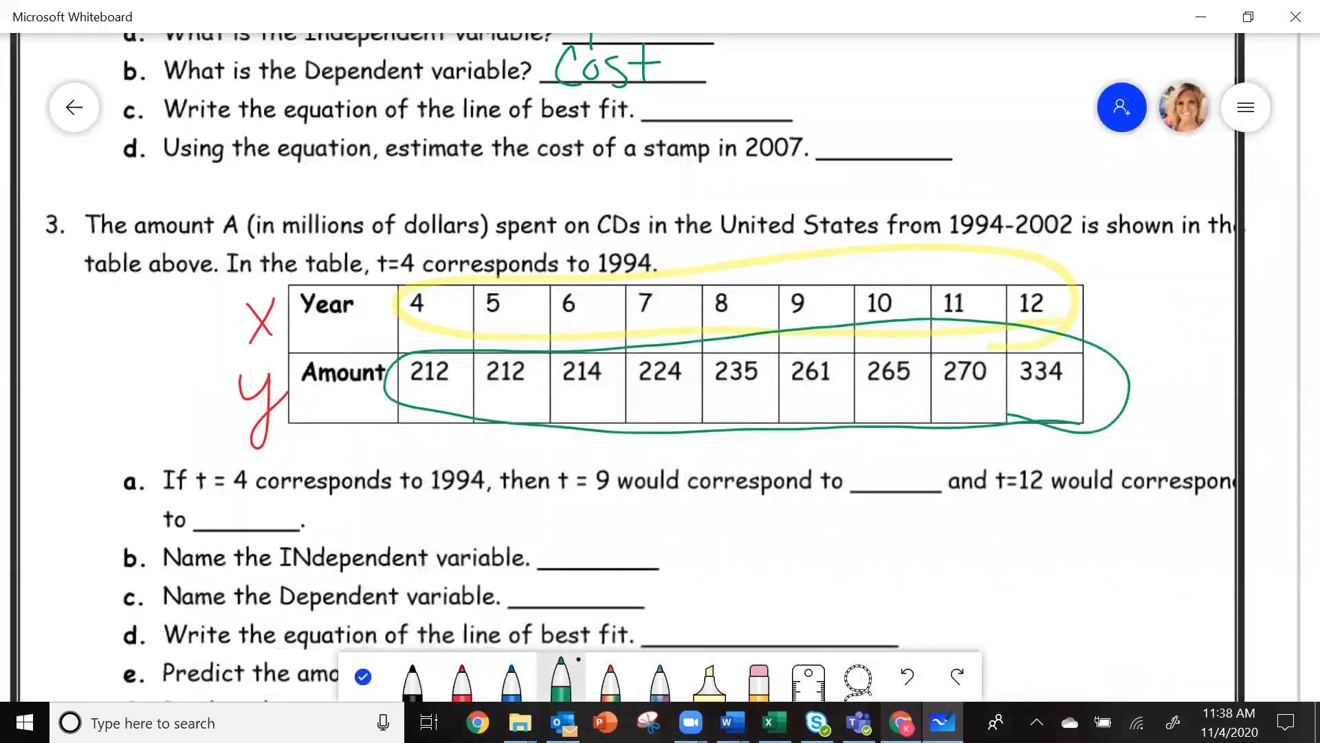
key(alt+Tab)
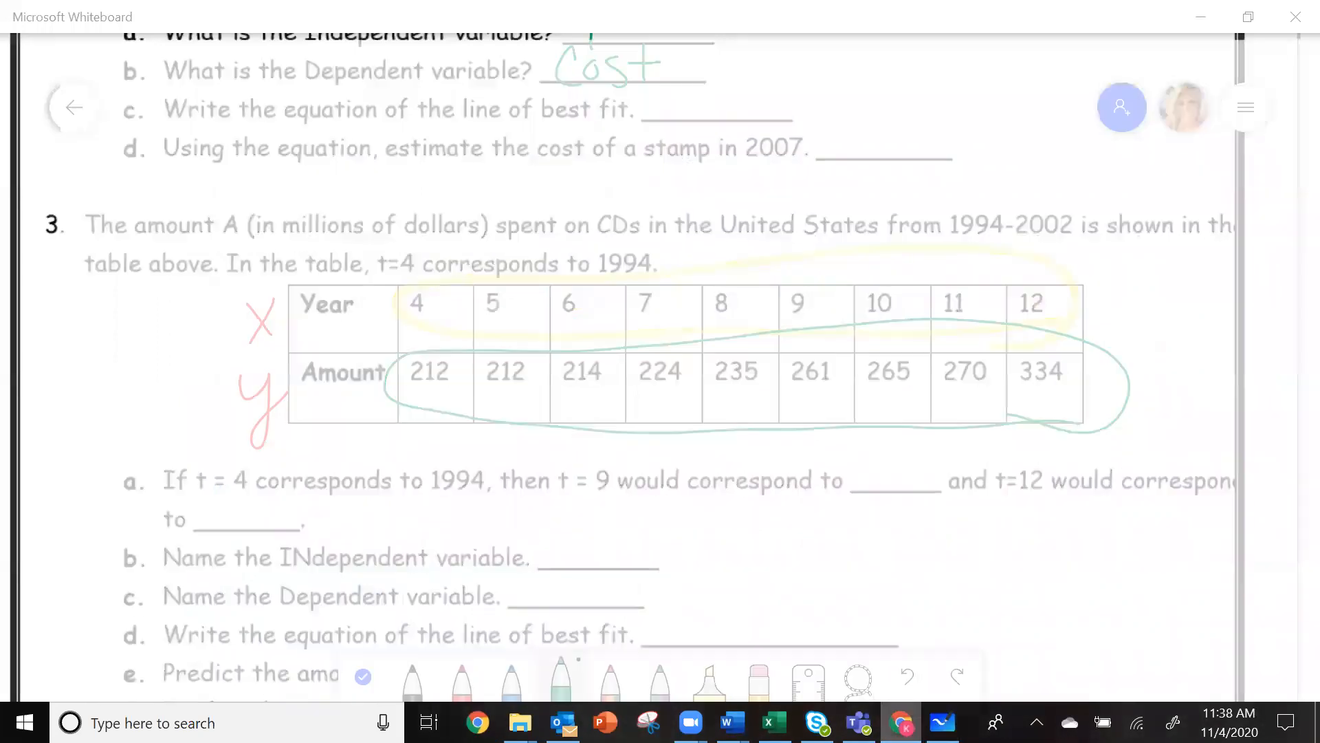
text(271)
key(BackSpace)
text(0)
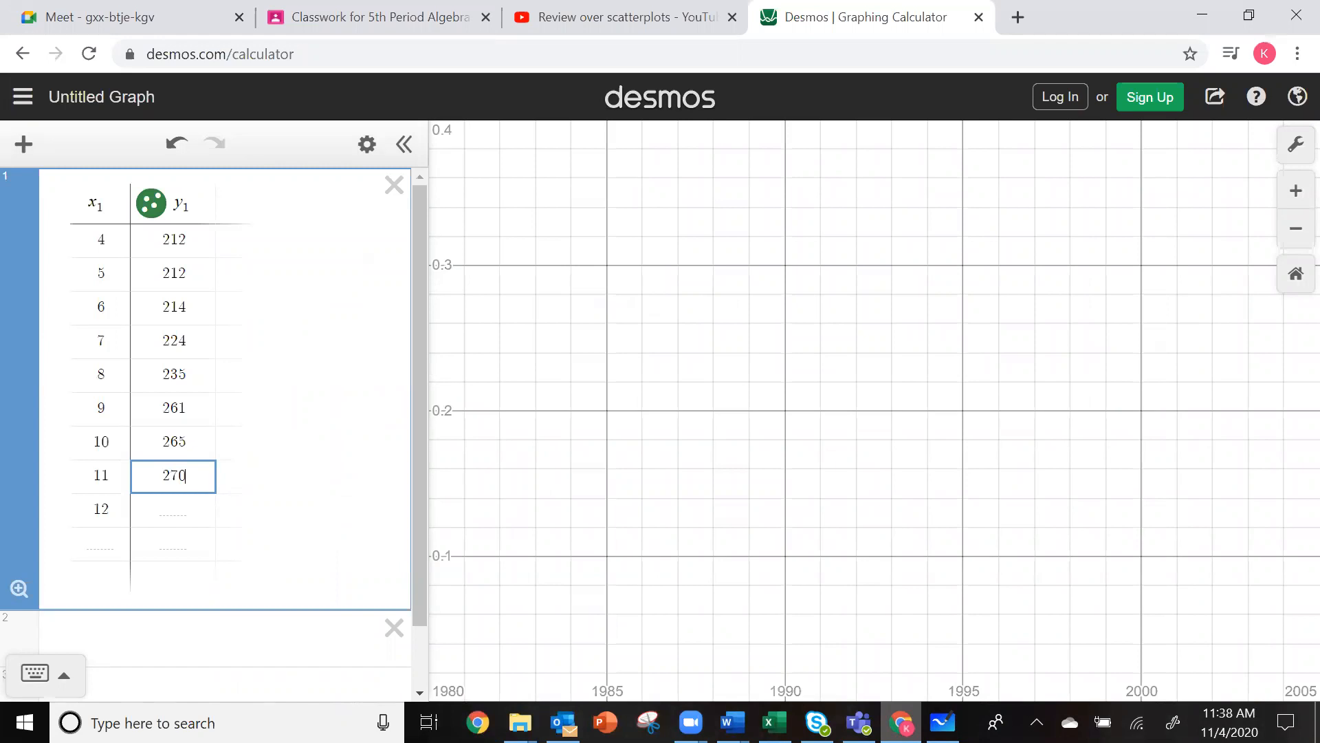
key(Return)
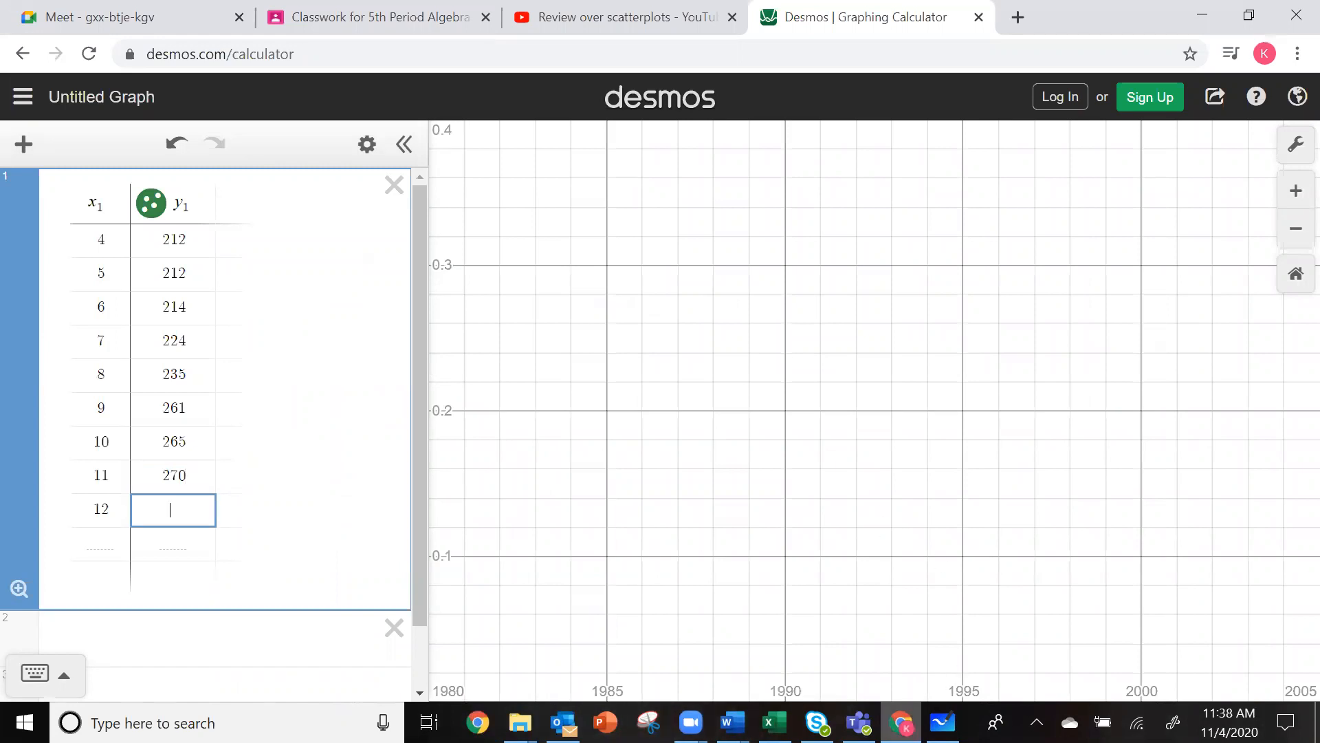
key(alt+Tab)
key(alt+Tab)
text(334)
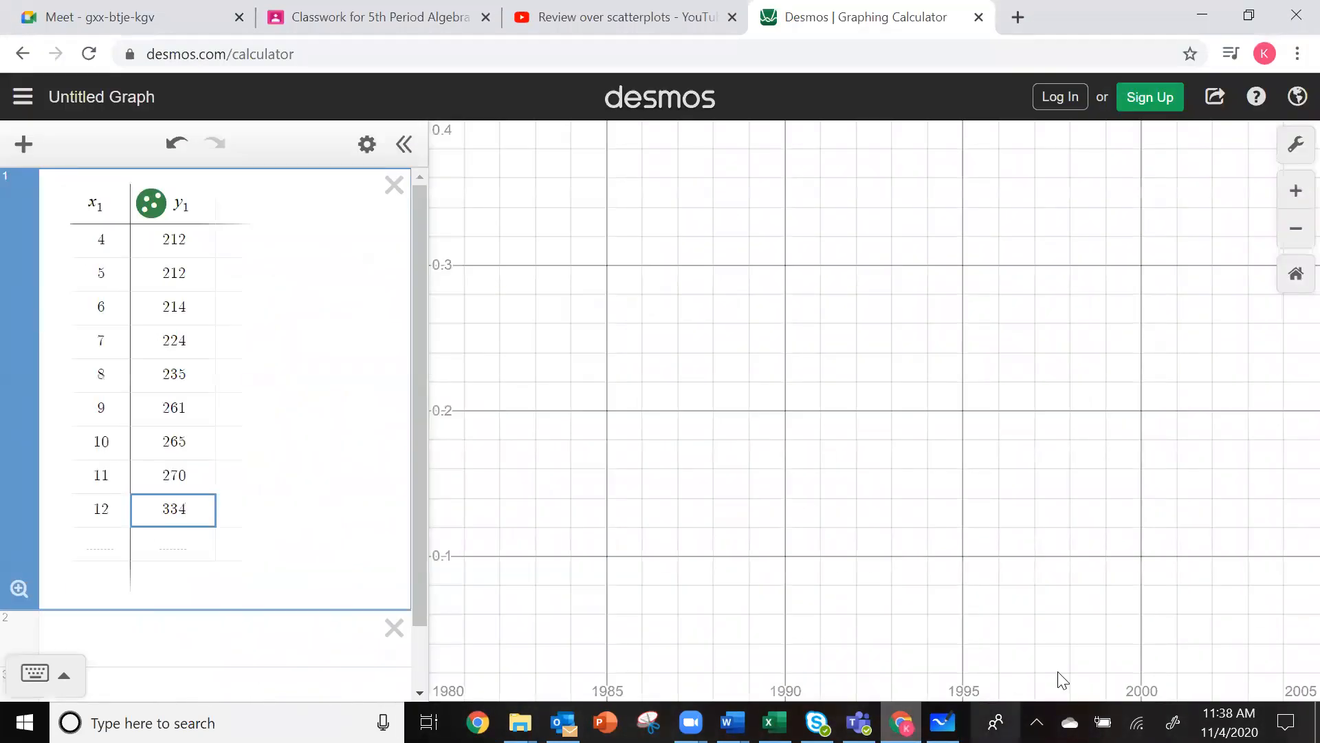
click(795, 406)
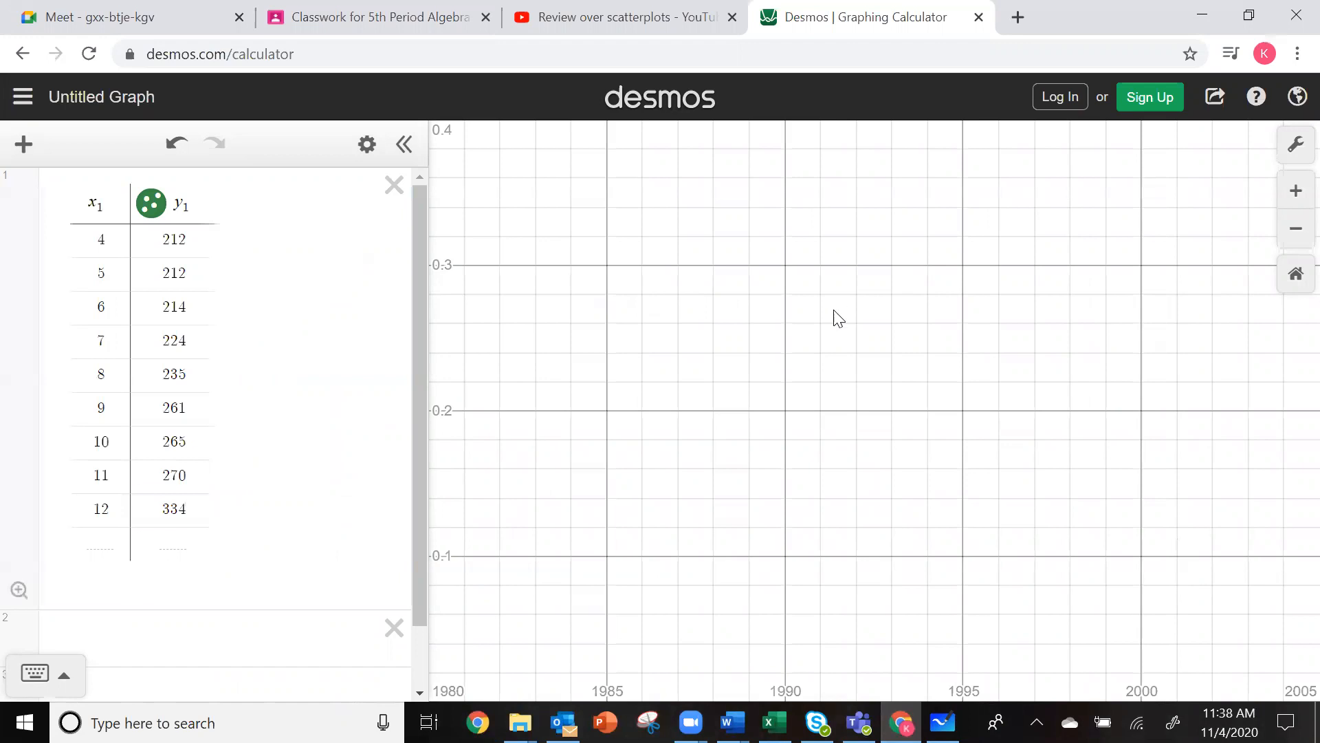
Set the graph's x-axis range from 0 to 15 in the graph settings
scroll(851, 379, down, 4)
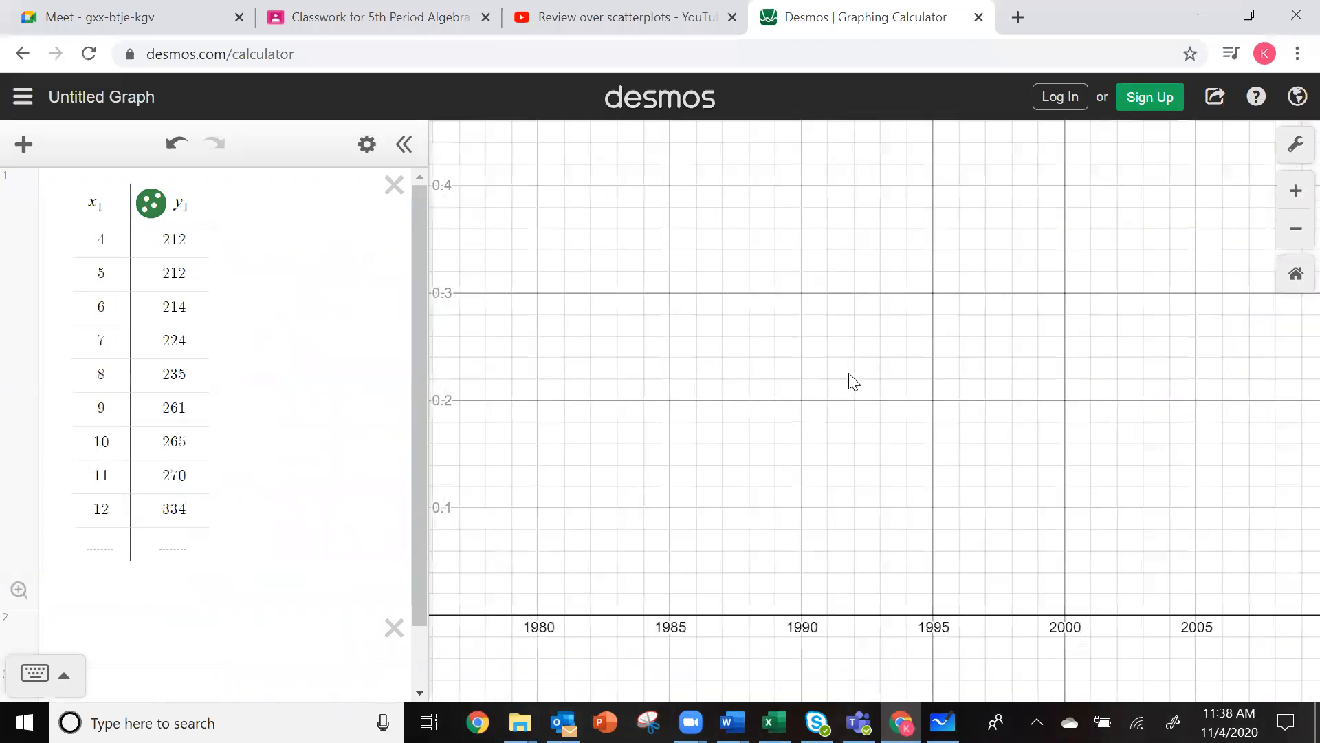
scroll(850, 377, down, 3)
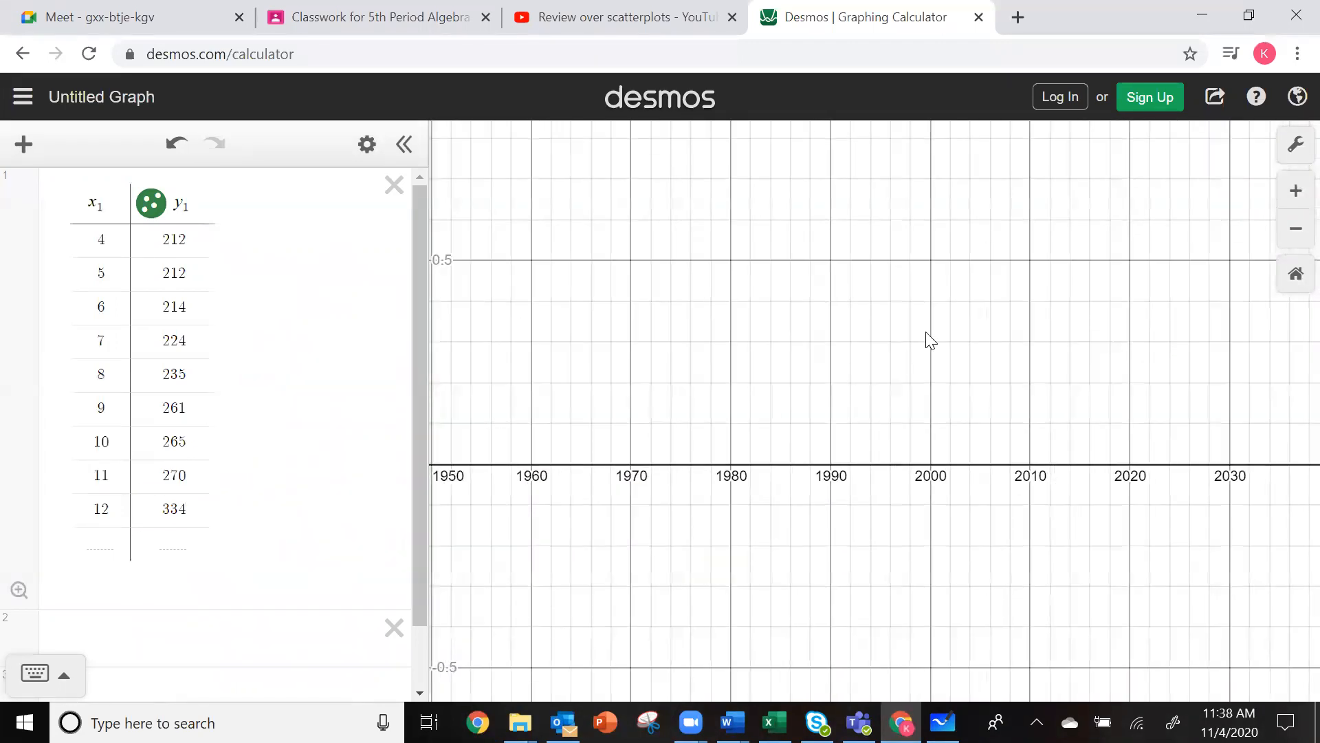
click(1296, 144)
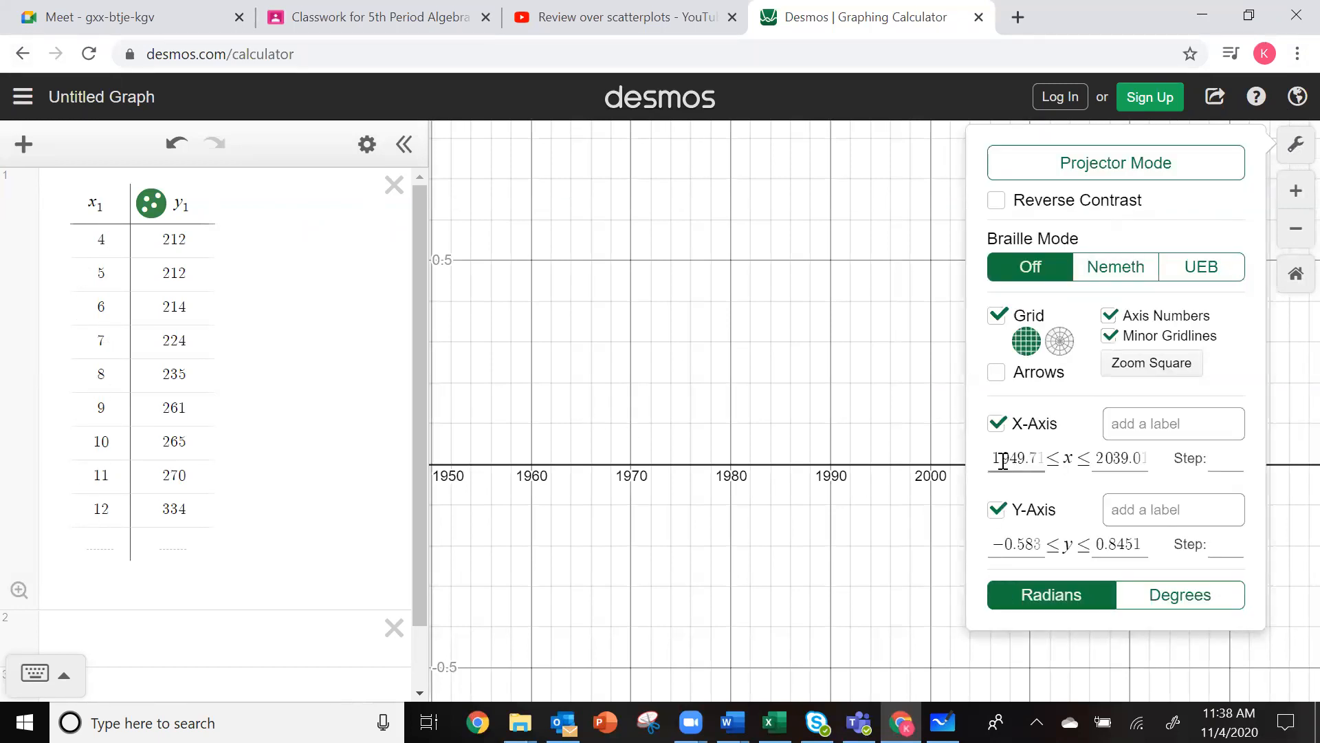
drag(991, 458, 1124, 457)
text(0)
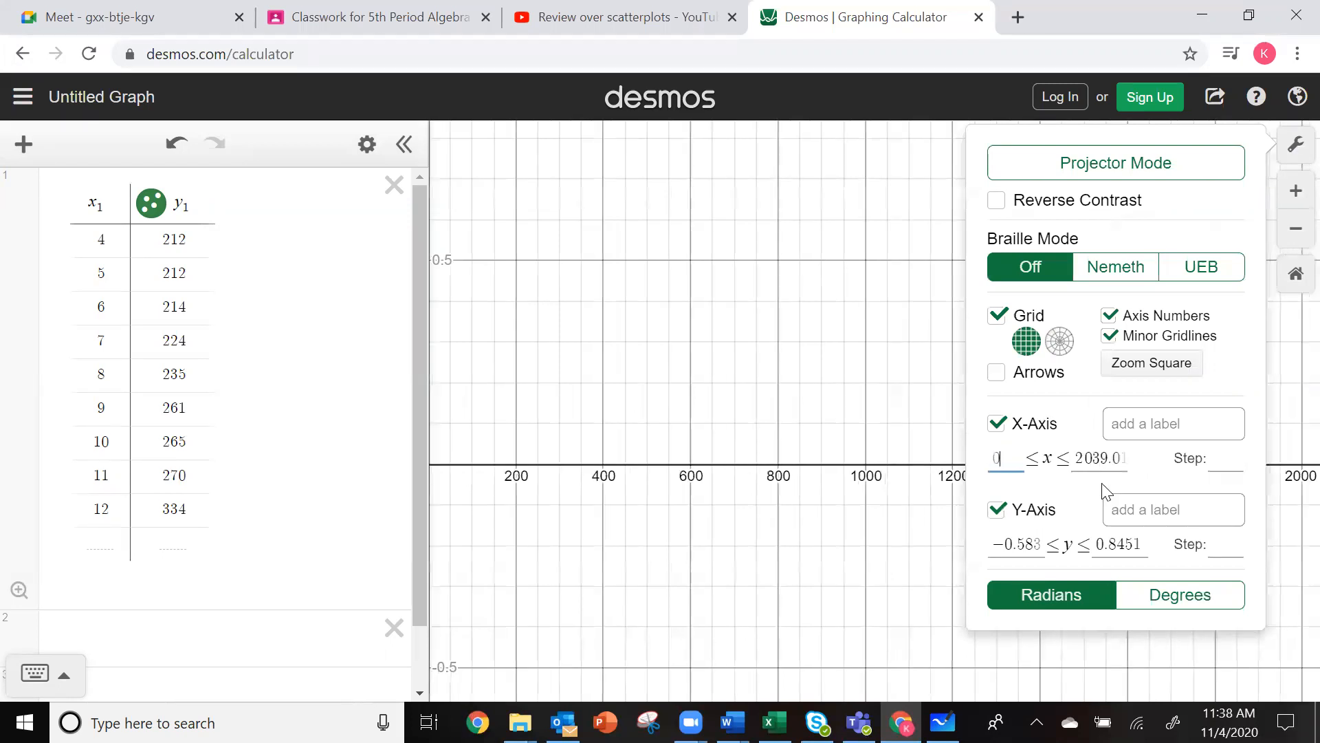
drag(1076, 455, 1162, 464)
text(1)
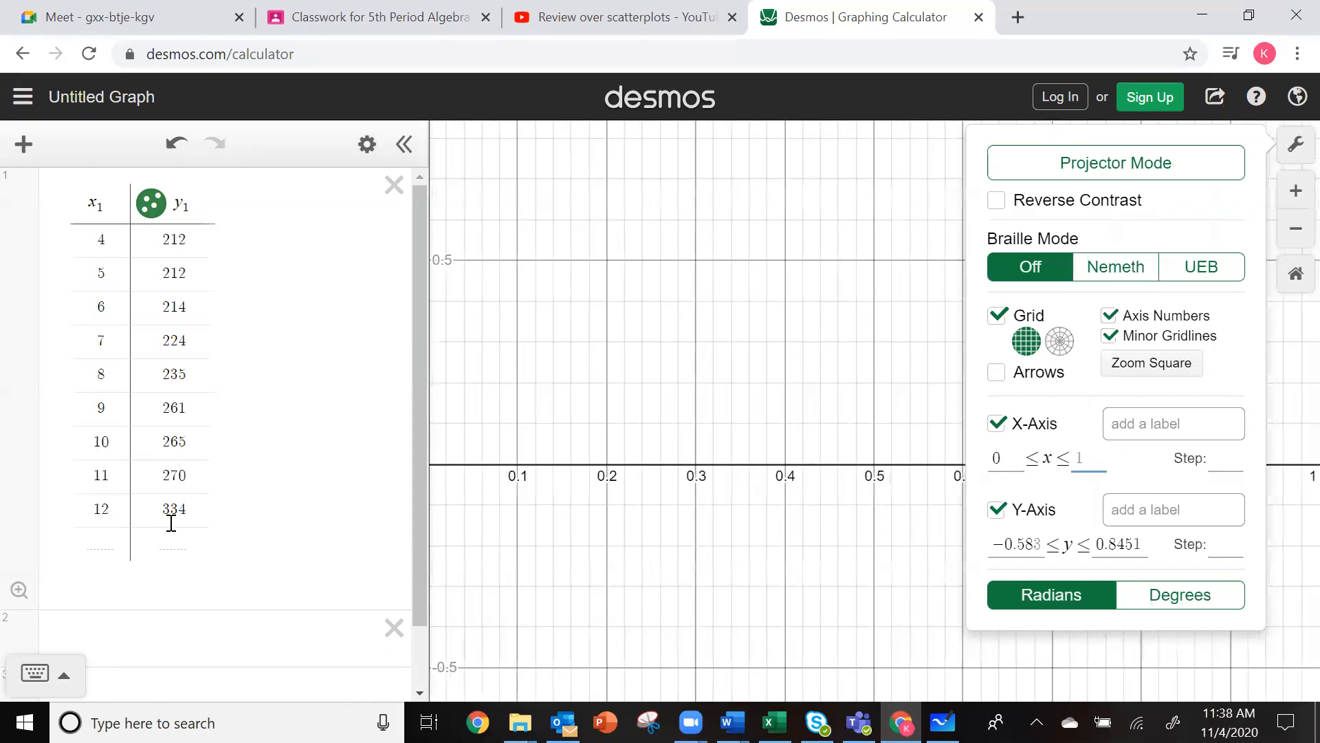
text(5)
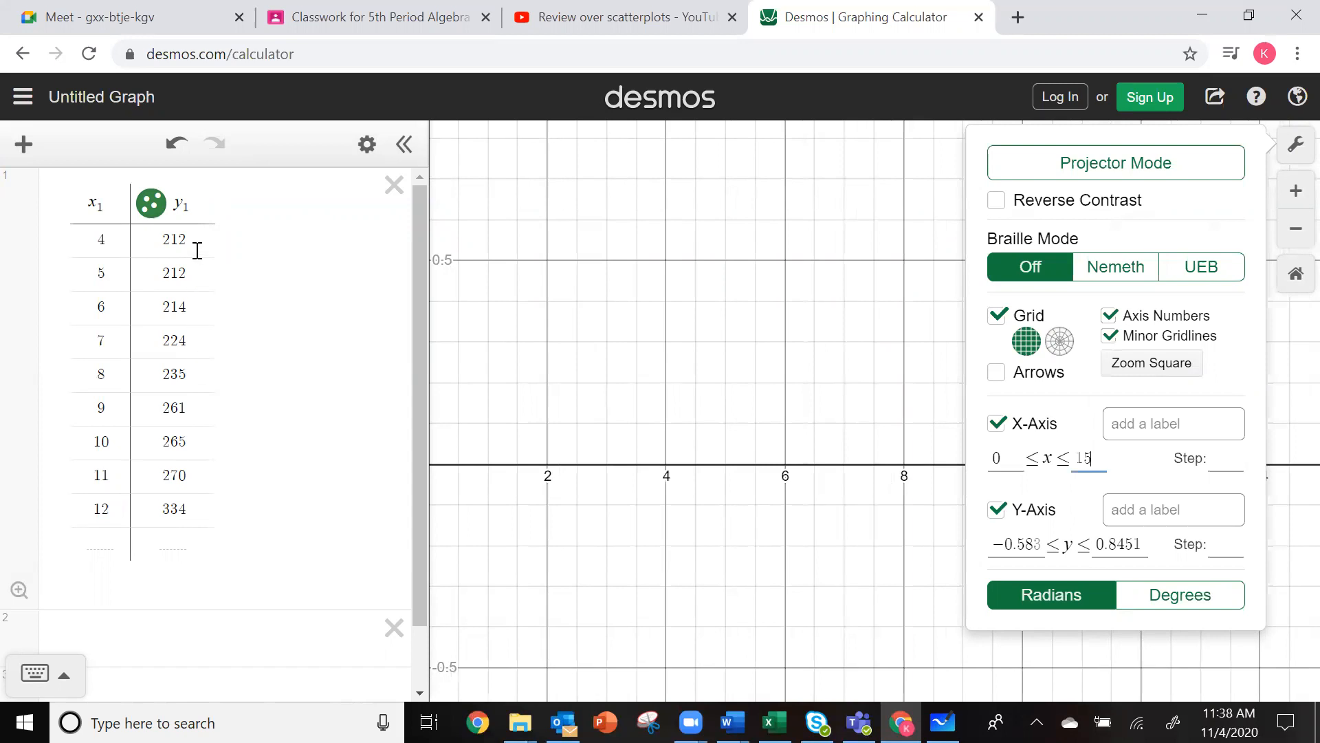
Set the graph's y-axis range from 200 to 340 and close the graph settings
drag(997, 543, 1060, 543)
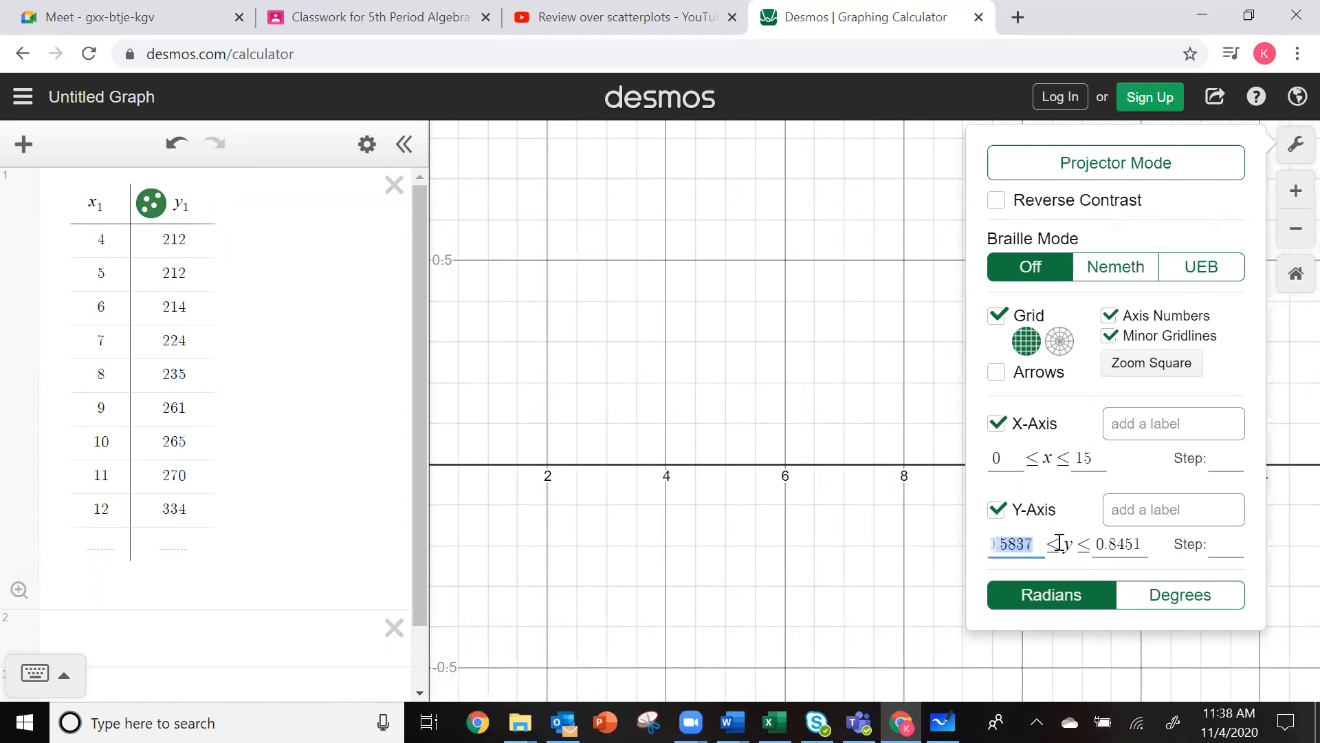
text(200)
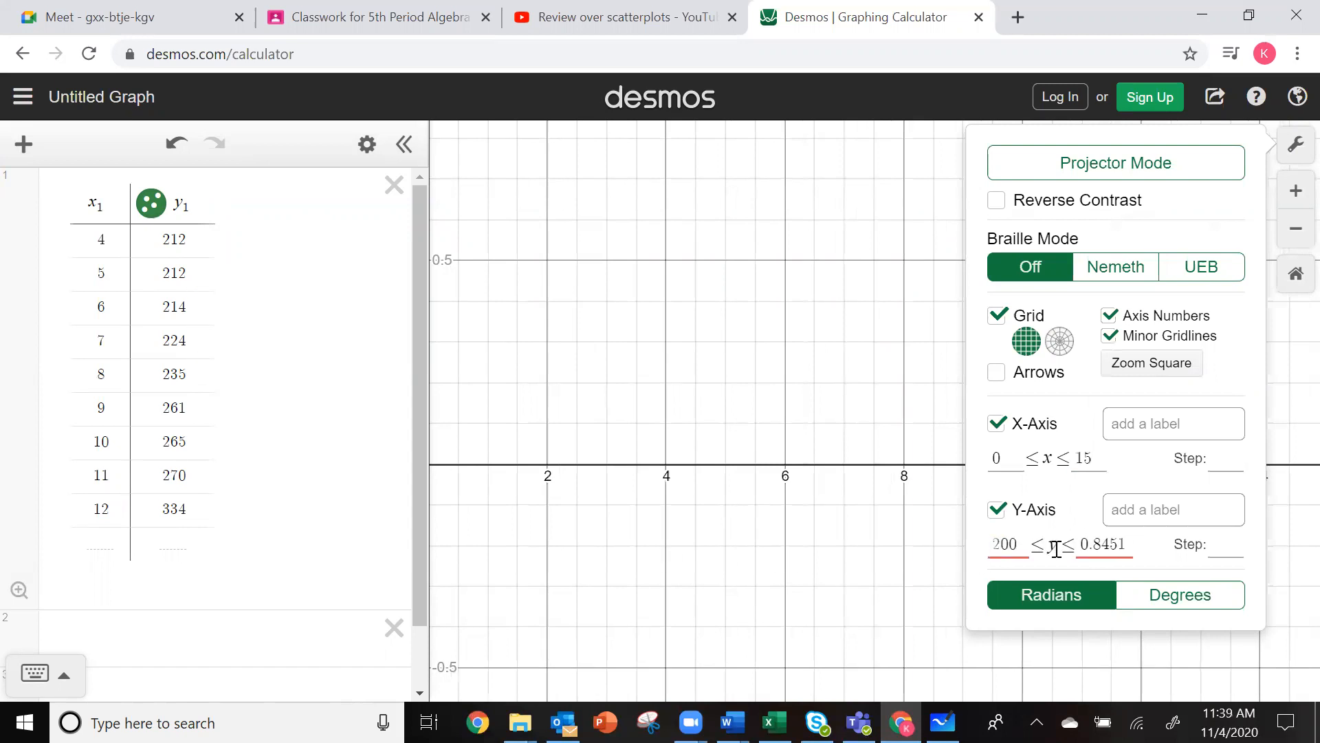
key(ctrl+a)
key(BackSpace)
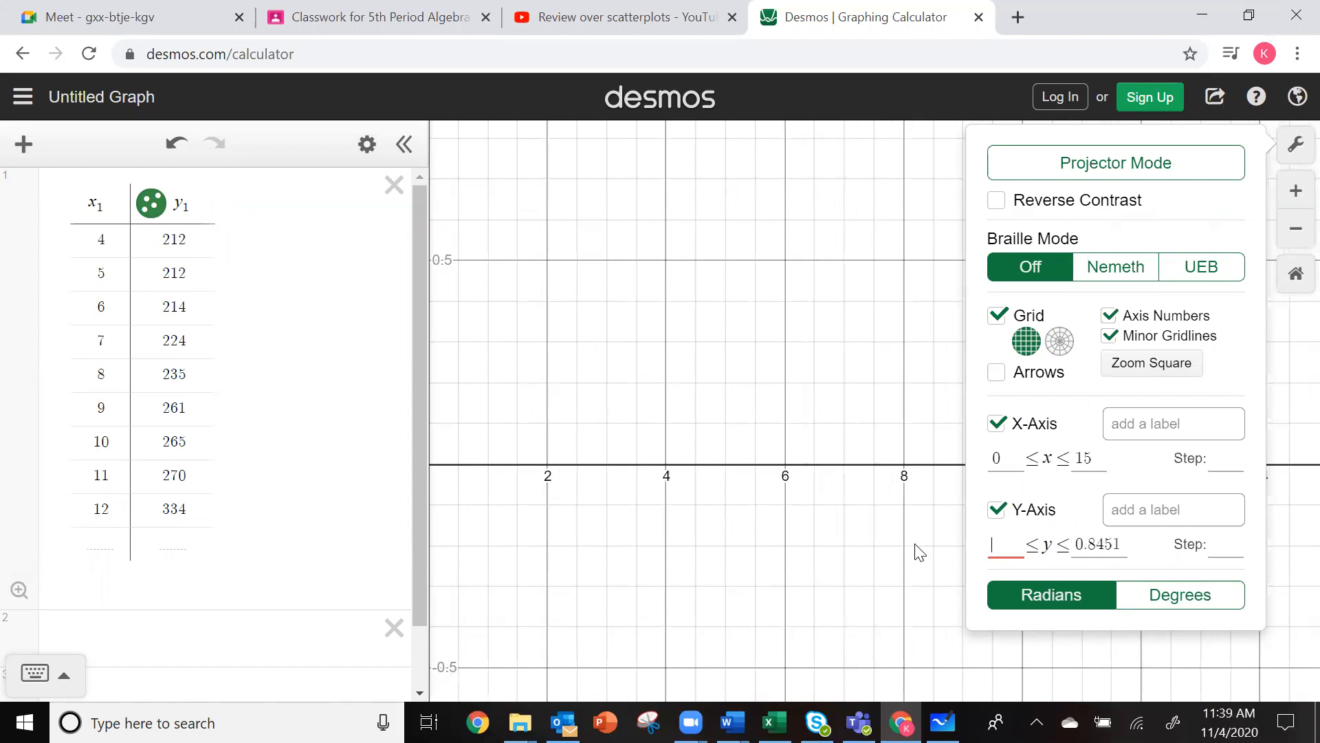
text(200)
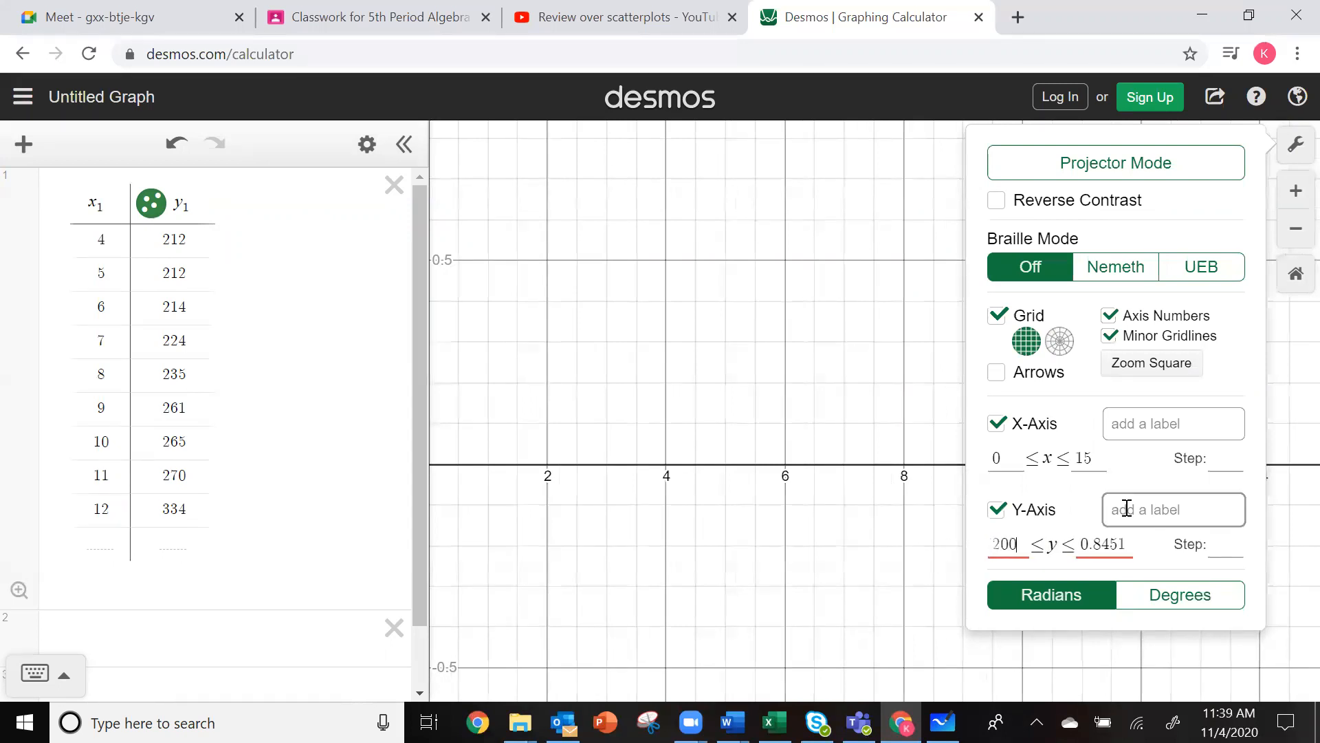
drag(1092, 534, 1153, 550)
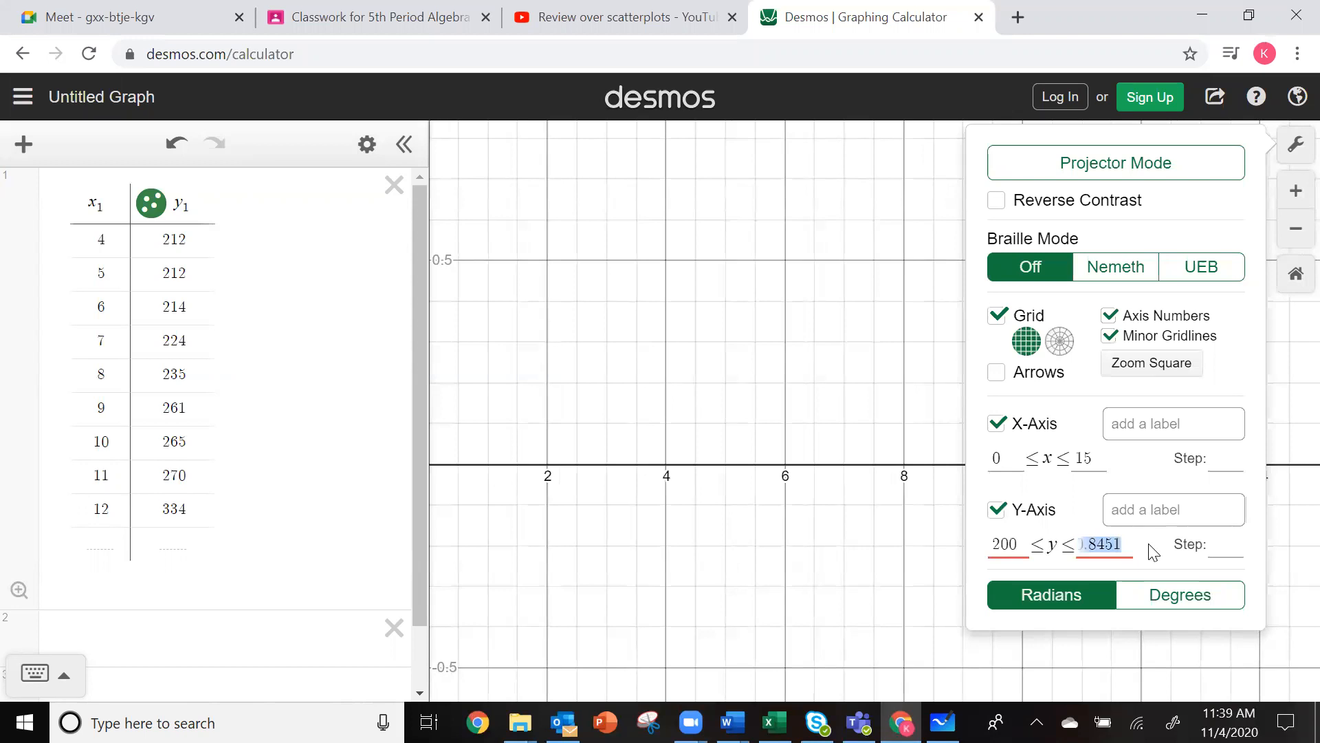
key(BackSpace)
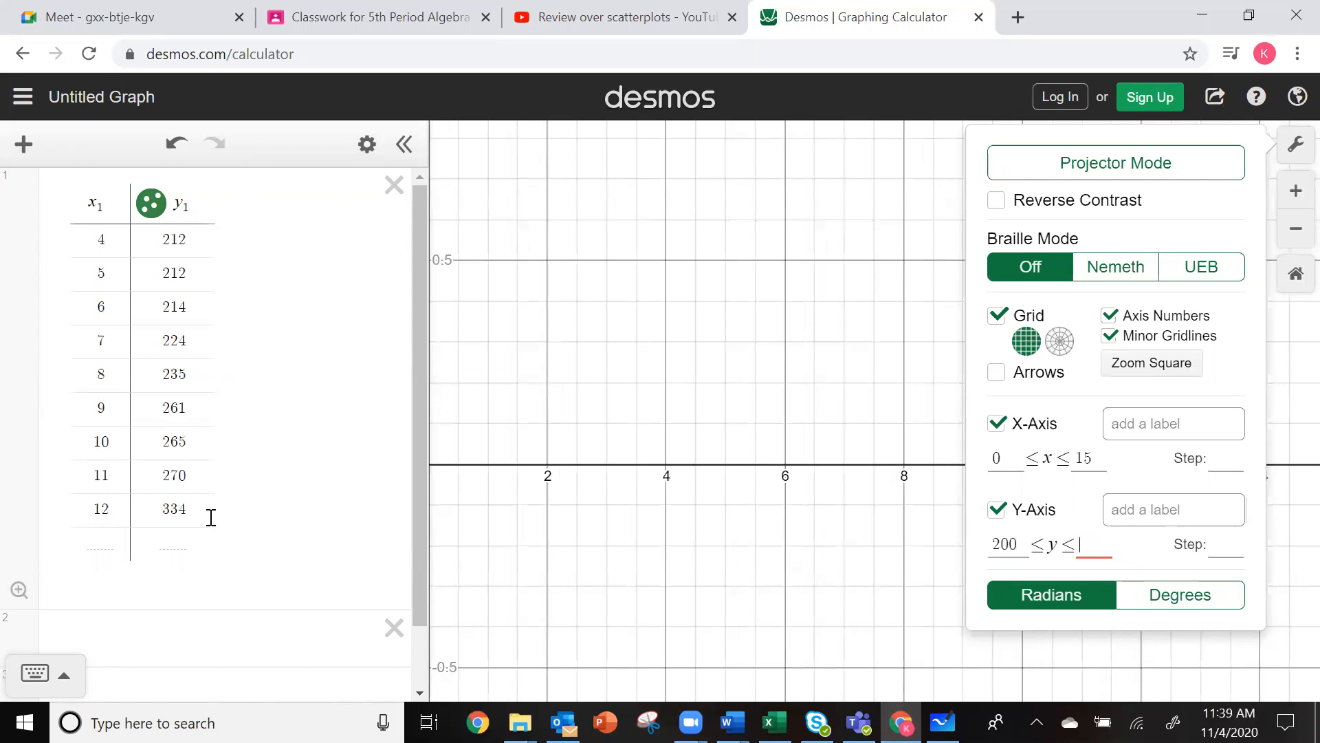
text(340)
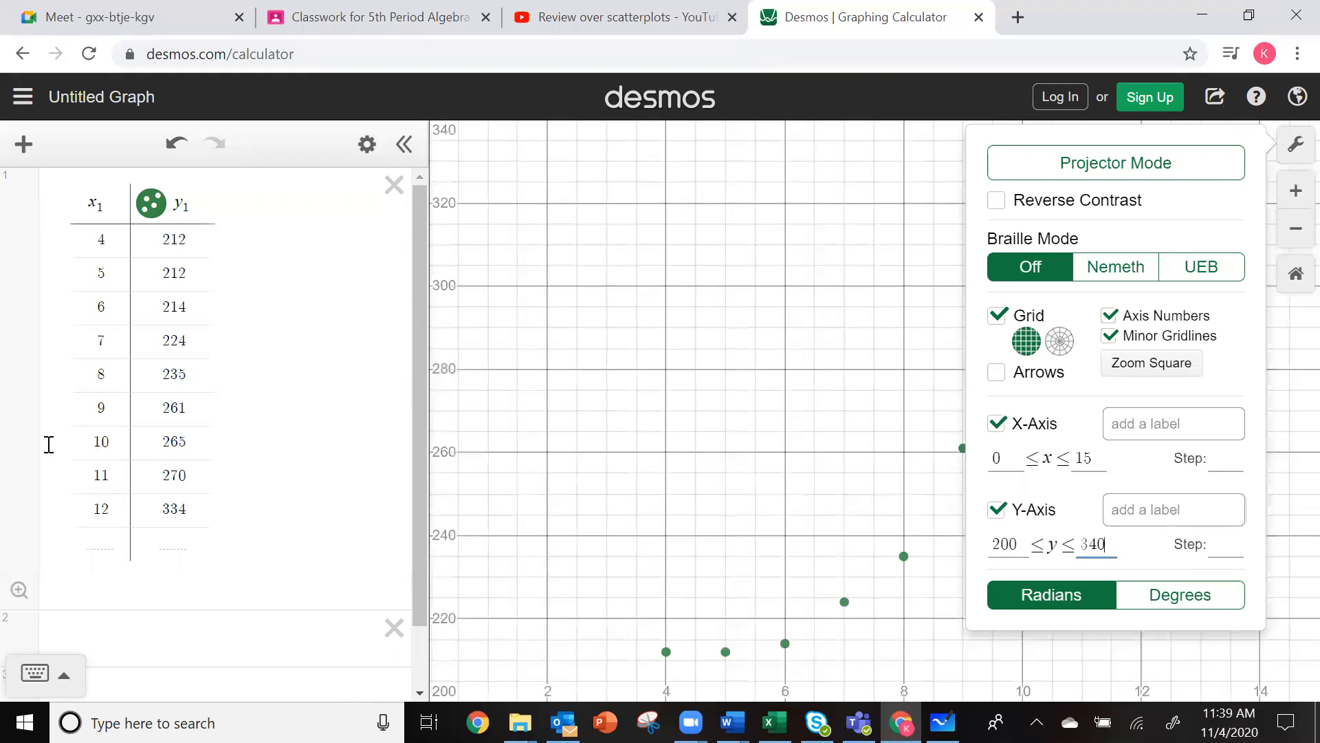
double_click(77, 440)
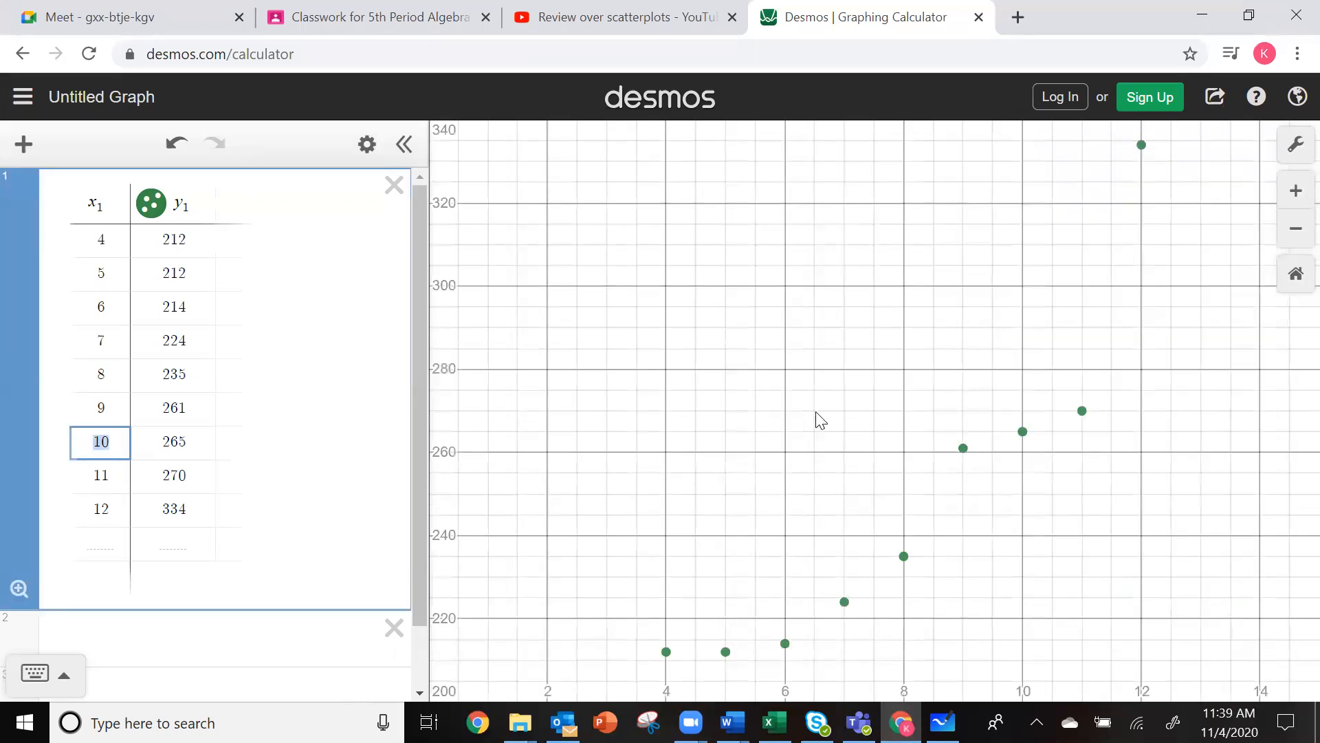